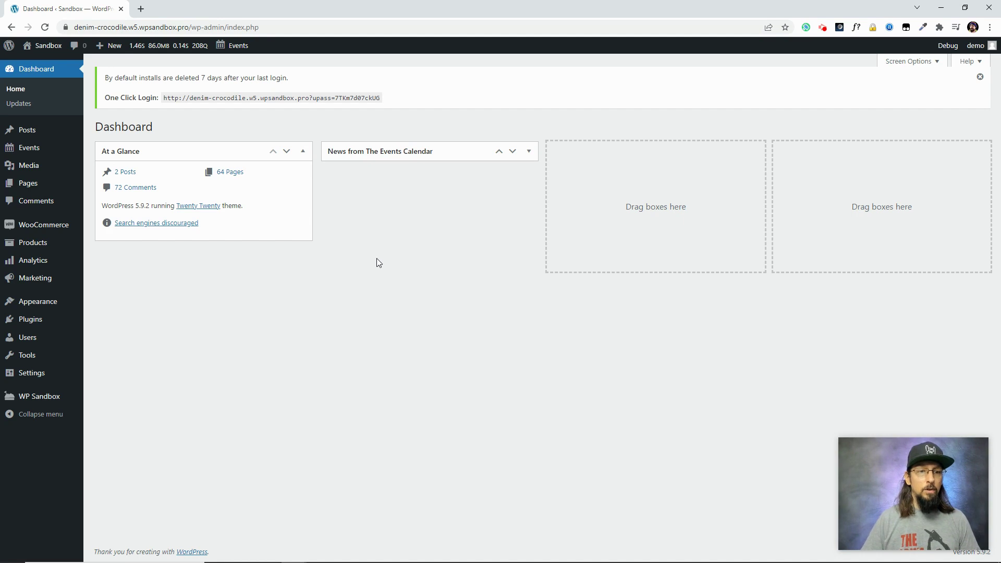
Step: View the site's front-end events calendar page in its month layout
{"action": "left_click", "coordinate": [229, 62]}
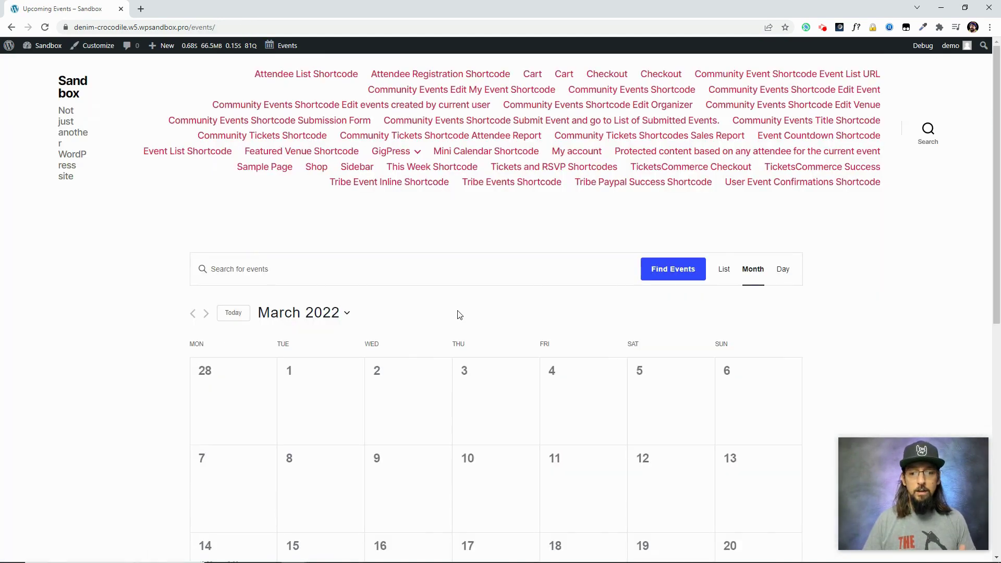
{"action": "scroll", "coordinate": [152, 291], "scroll_direction": "down", "scroll_amount": 3}
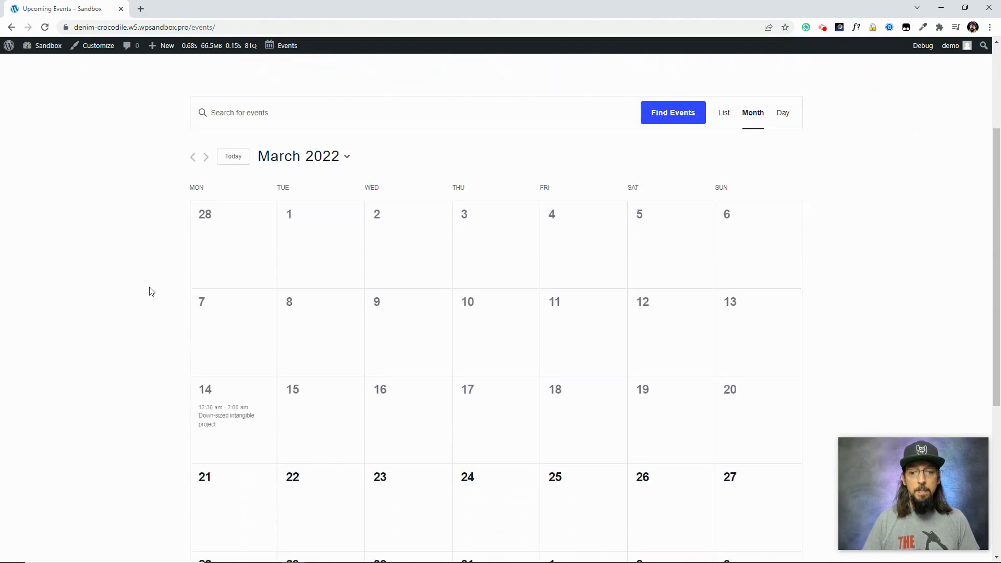
{"action": "scroll", "coordinate": [152, 291], "scroll_direction": "up", "scroll_amount": 3}
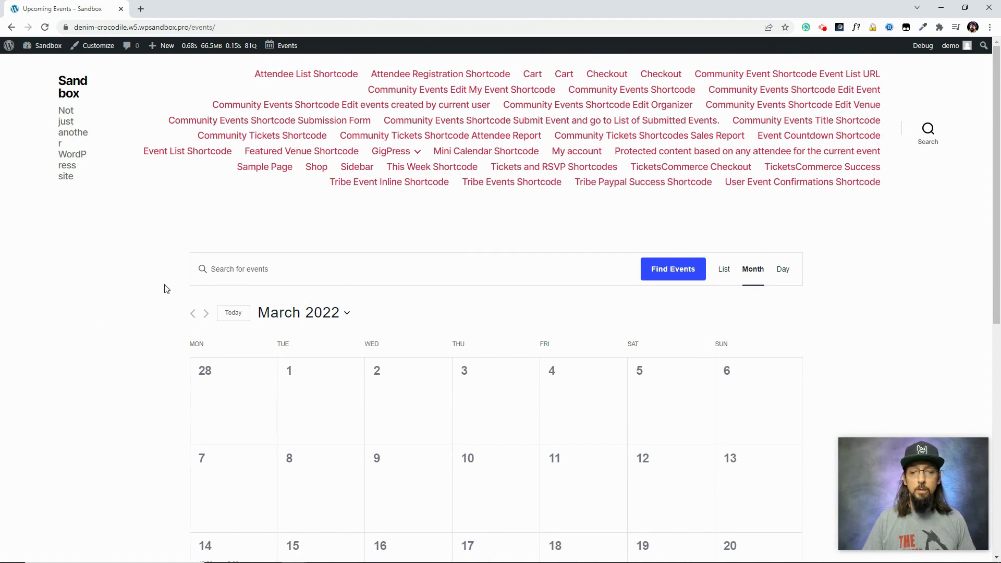
Step: Open The Events Calendar section of the theme Customizer and examine its Events Bar and Month View settings
{"action": "left_click", "coordinate": [103, 47]}
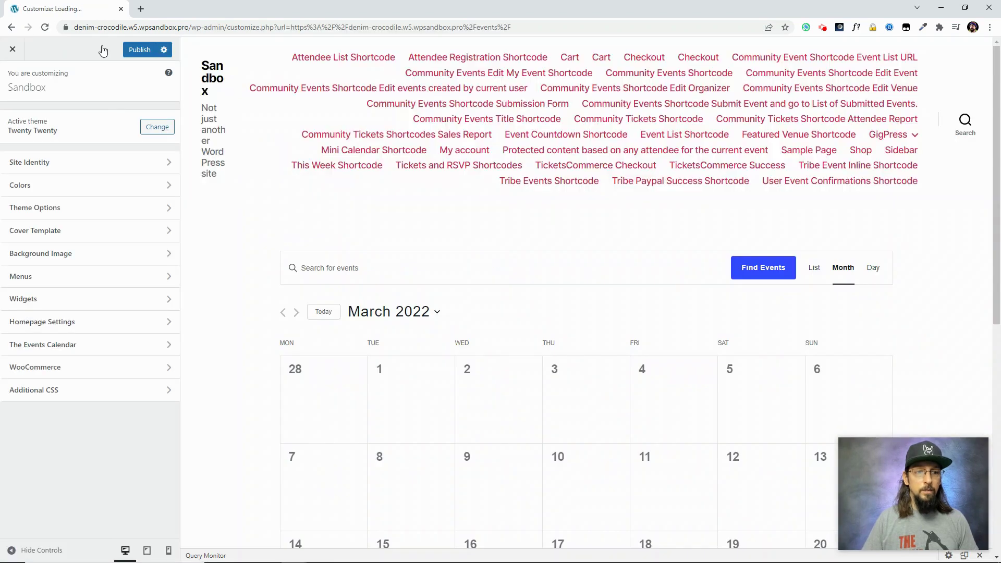
{"action": "left_click", "coordinate": [35, 351]}
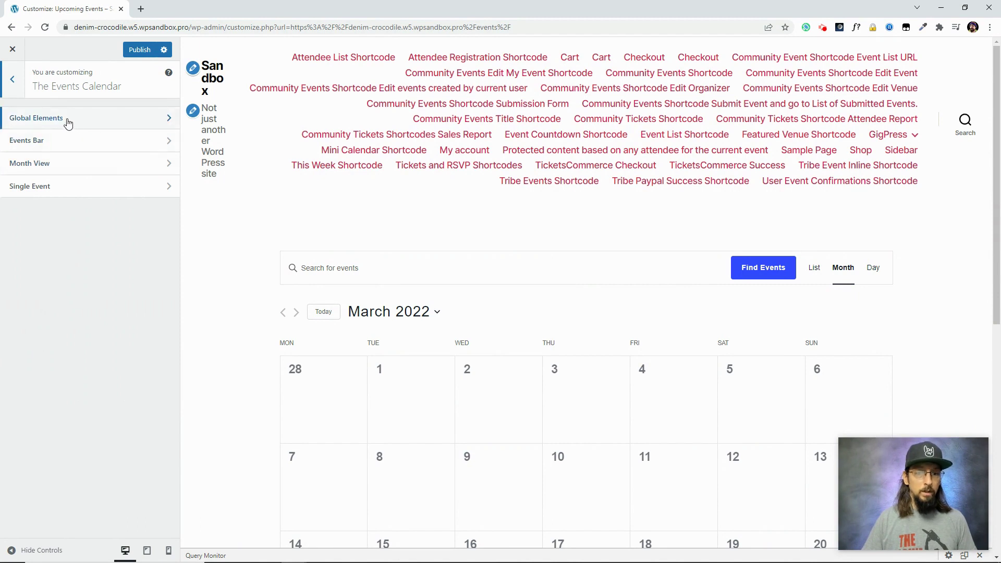
{"action": "left_click", "coordinate": [42, 140]}
{"action": "left_click", "coordinate": [14, 88]}
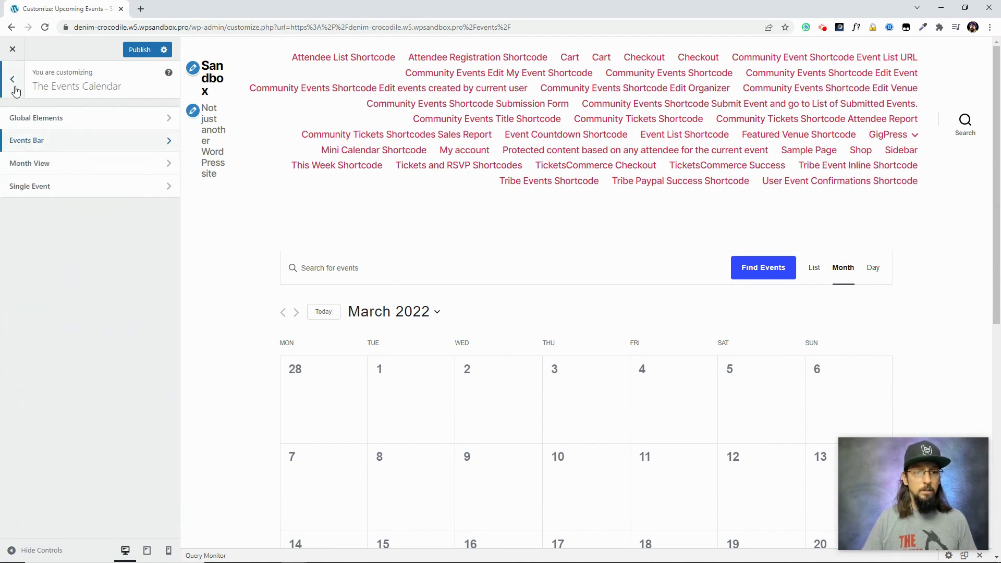
{"action": "left_click", "coordinate": [34, 163]}
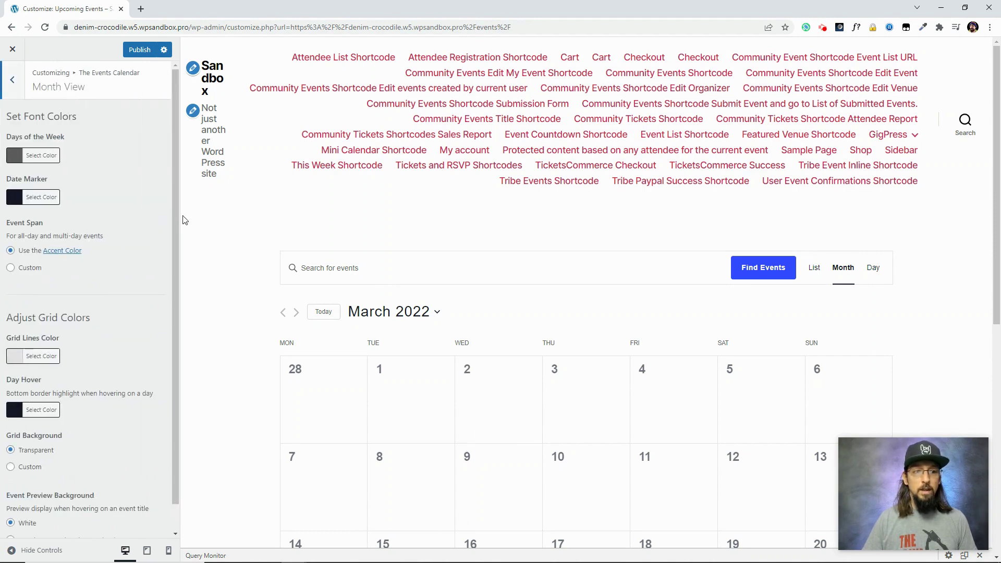
{"action": "left_click", "coordinate": [12, 79]}
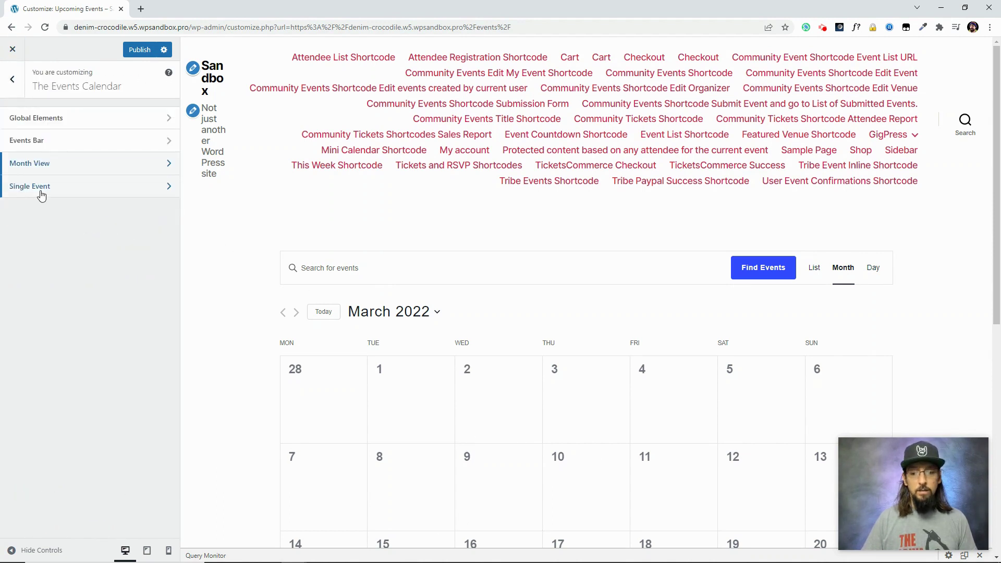
Step: Set the Month View font colors to red #dd3333 for Days of the Week and purple #8224e3 for Date Marker
{"action": "left_click", "coordinate": [56, 163]}
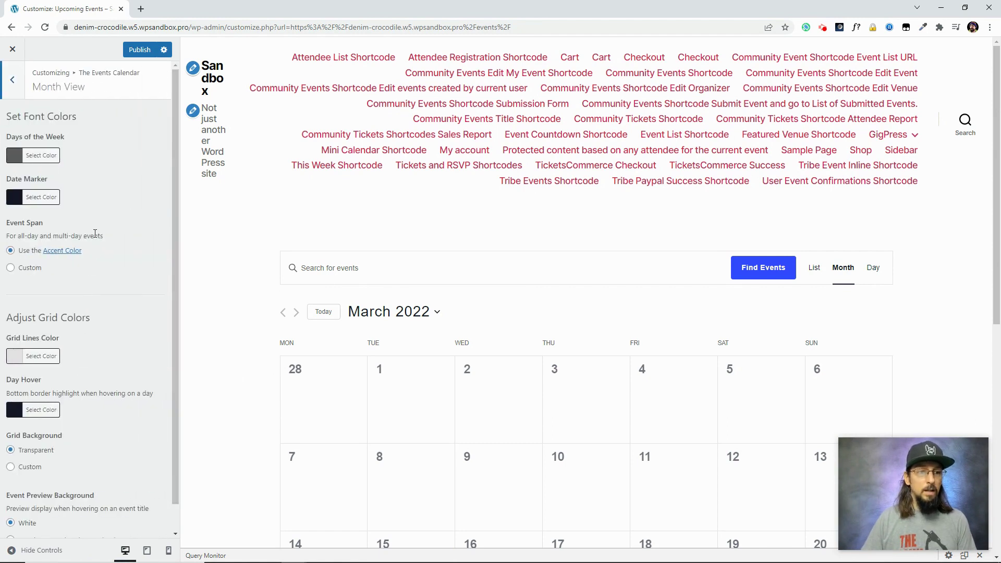
{"action": "left_click", "coordinate": [14, 155]}
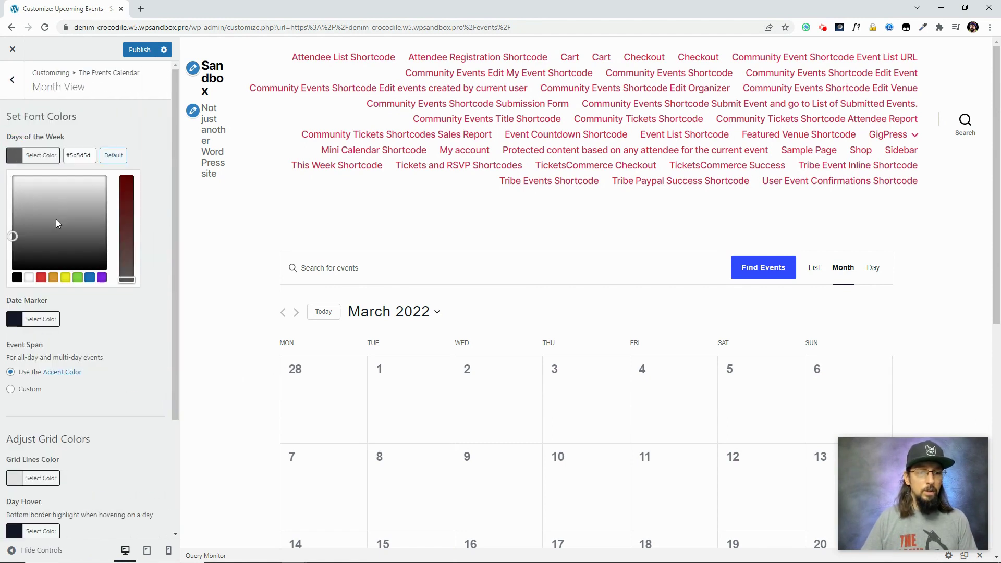
{"action": "left_click", "coordinate": [42, 278]}
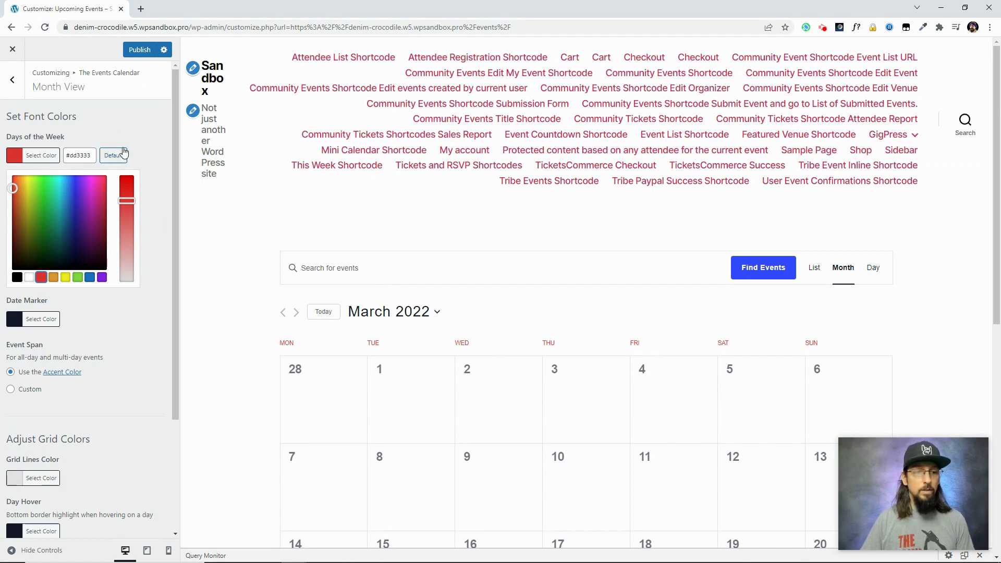
{"action": "left_click", "coordinate": [111, 134]}
{"action": "left_click", "coordinate": [14, 197]}
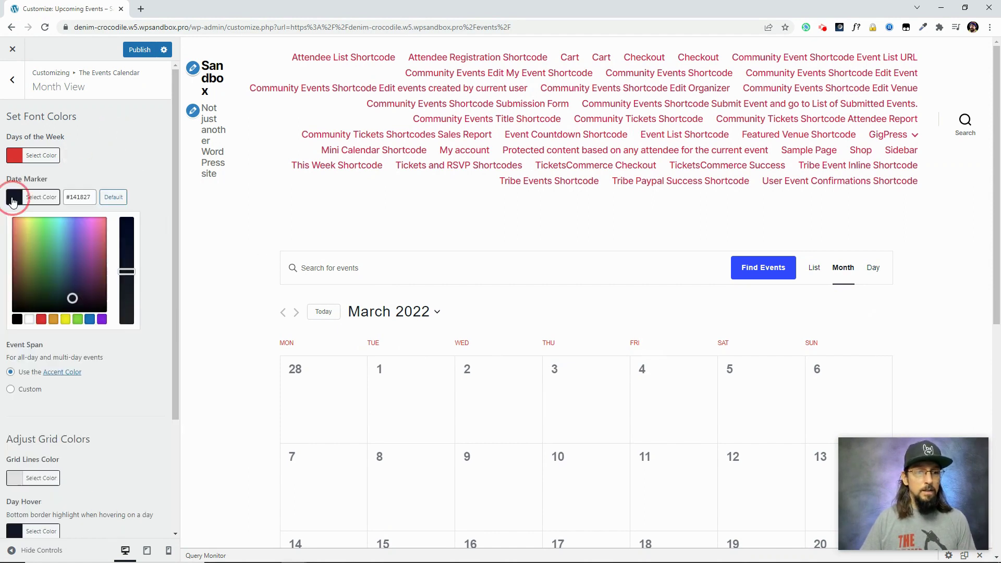
{"action": "left_click", "coordinate": [103, 319]}
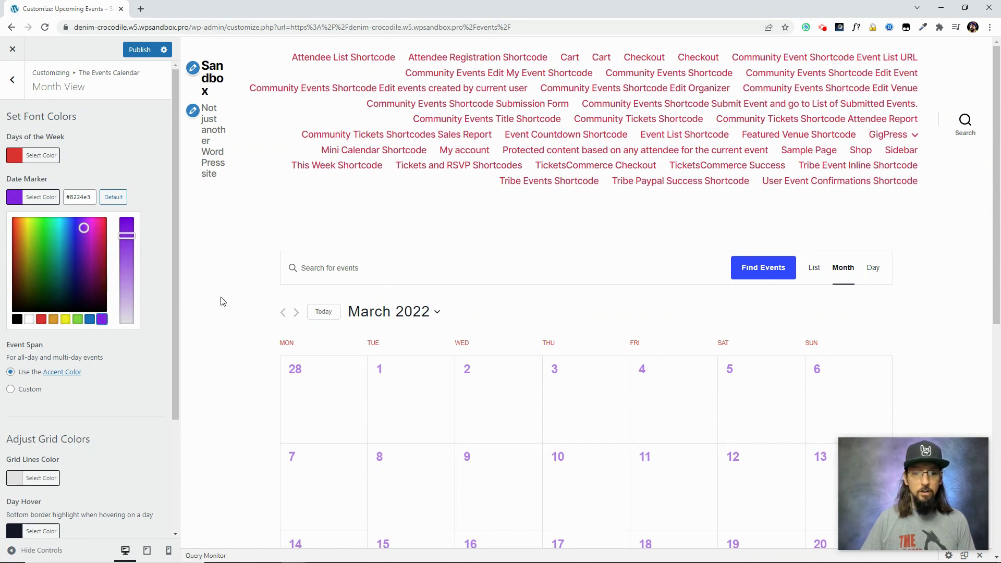
{"action": "left_click", "coordinate": [152, 233]}
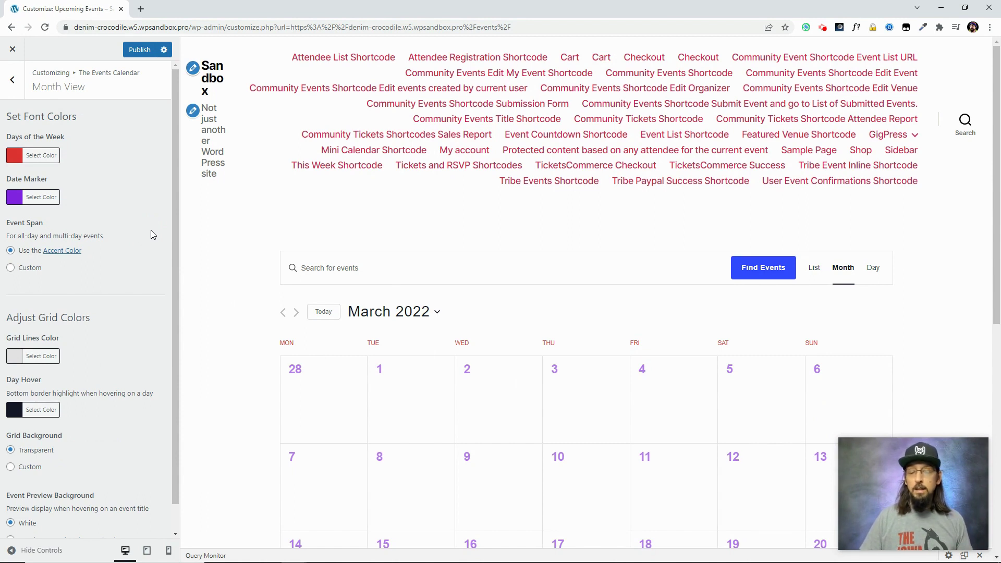
Step: Examine the remaining Month View color options and the font and appearance options under Global Elements
{"action": "scroll", "coordinate": [152, 230], "scroll_direction": "down", "scroll_amount": 1}
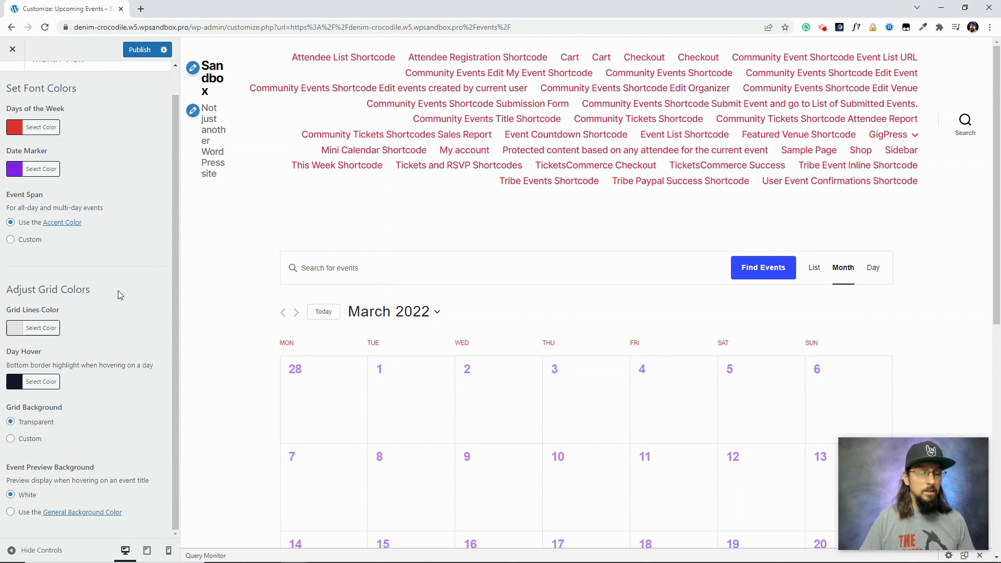
{"action": "scroll", "coordinate": [96, 347], "scroll_direction": "up", "scroll_amount": 1}
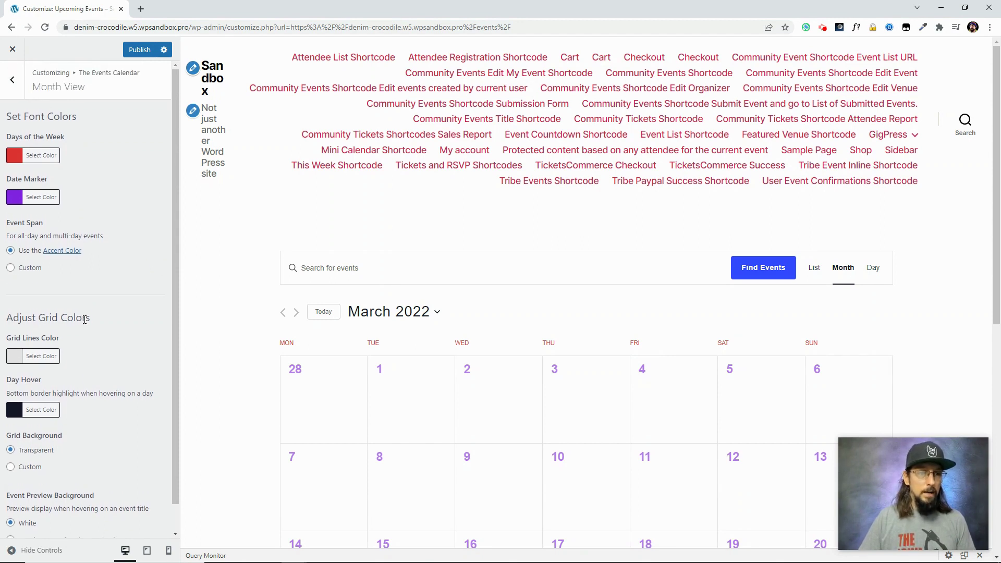
{"action": "left_click", "coordinate": [11, 80]}
{"action": "left_click", "coordinate": [52, 119]}
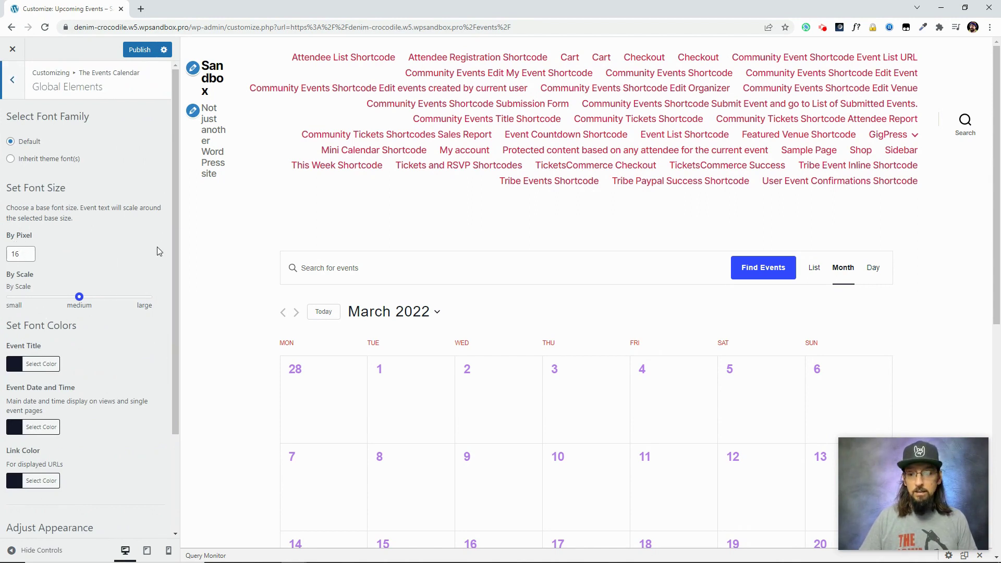
{"action": "scroll", "coordinate": [116, 271], "scroll_direction": "down", "scroll_amount": 2}
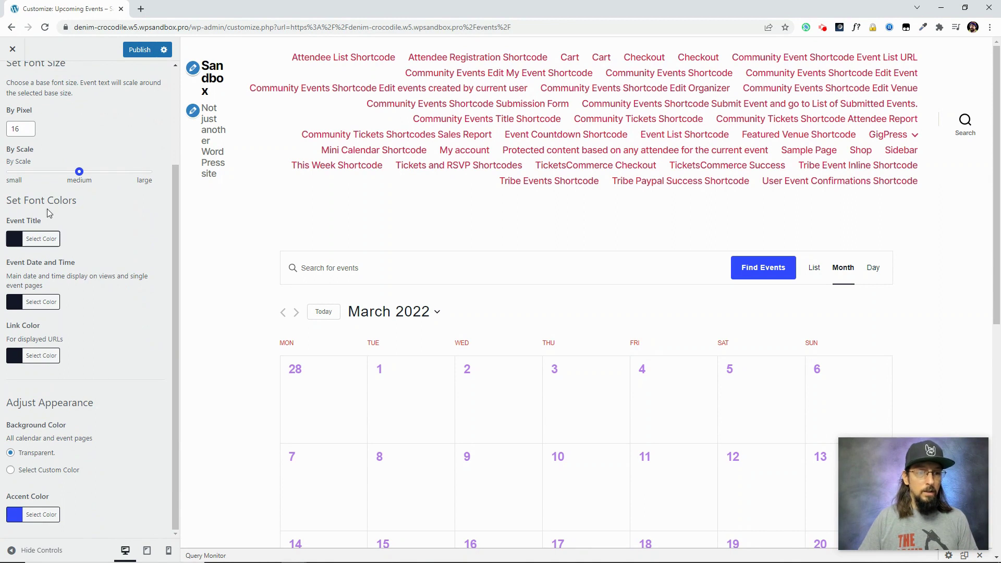
{"action": "scroll", "coordinate": [16, 93], "scroll_direction": "up", "scroll_amount": 2}
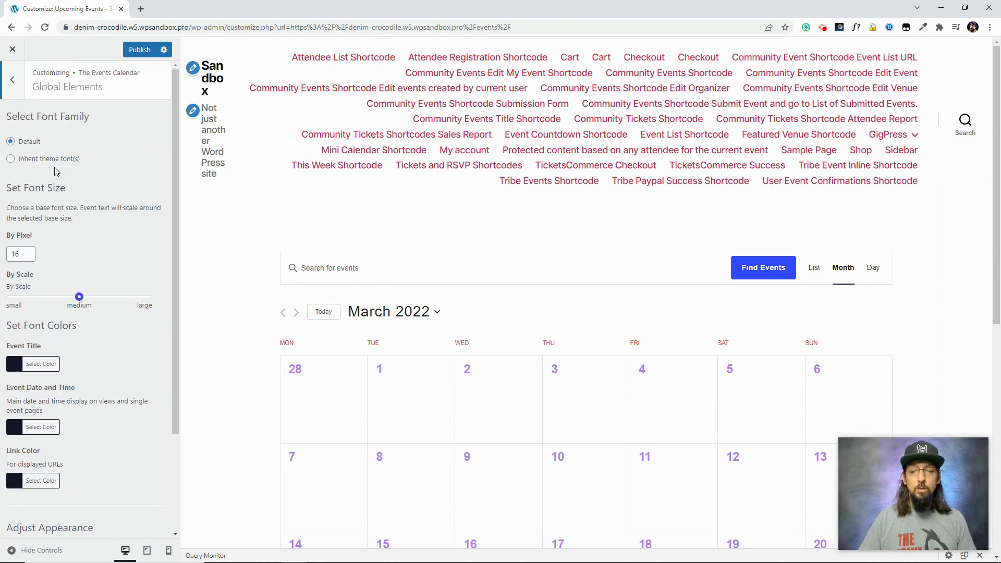
{"action": "left_click", "coordinate": [13, 87]}
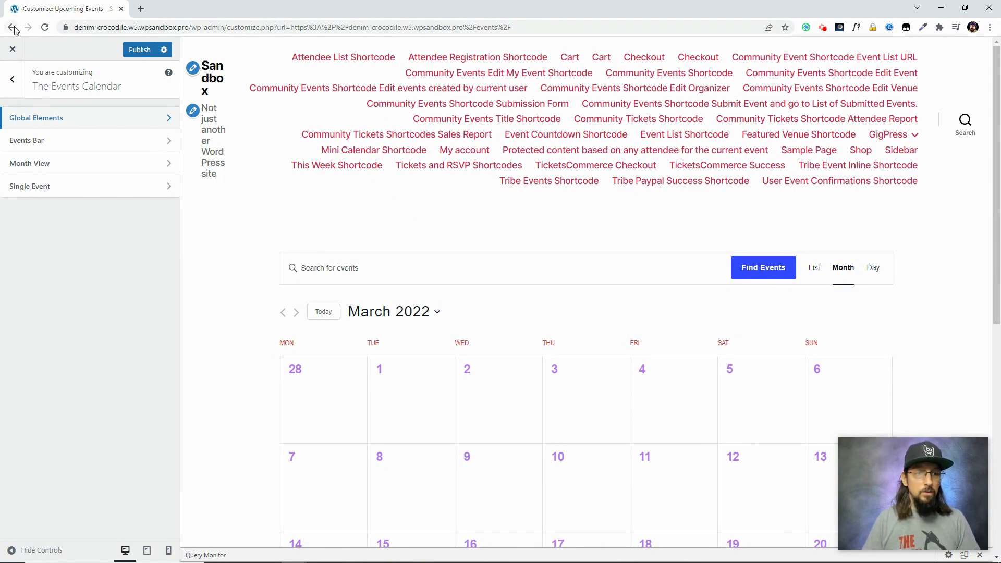
Step: Close the Customizer, discarding the unpublished changes, and return to the admin dashboard
{"action": "left_click", "coordinate": [13, 52]}
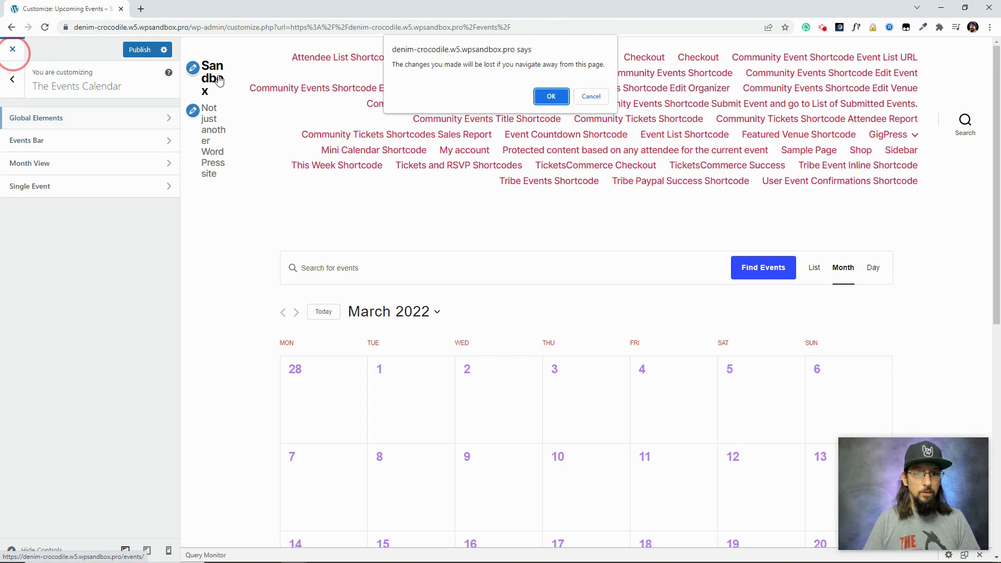
{"action": "left_click", "coordinate": [547, 97]}
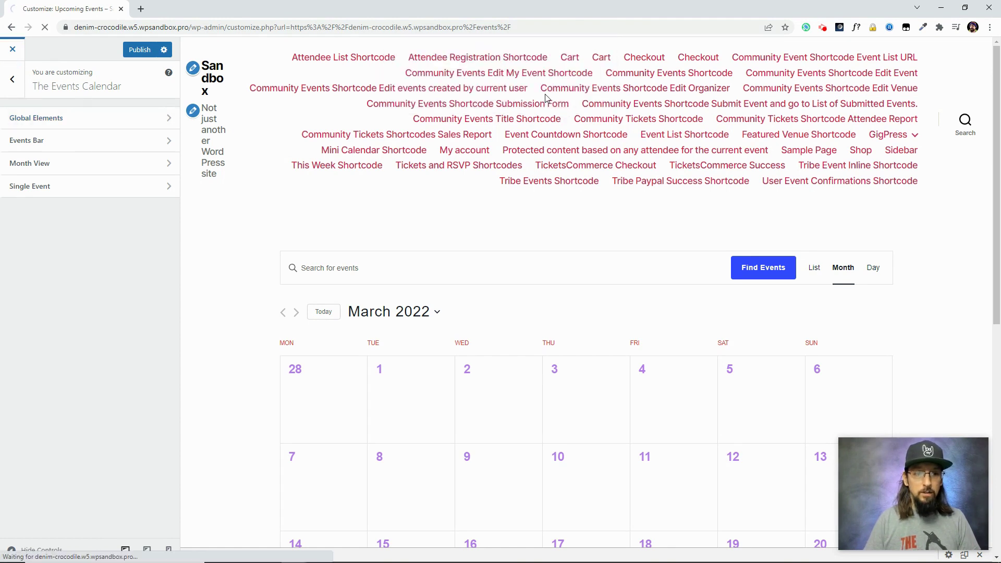
{"action": "left_click", "coordinate": [53, 47]}
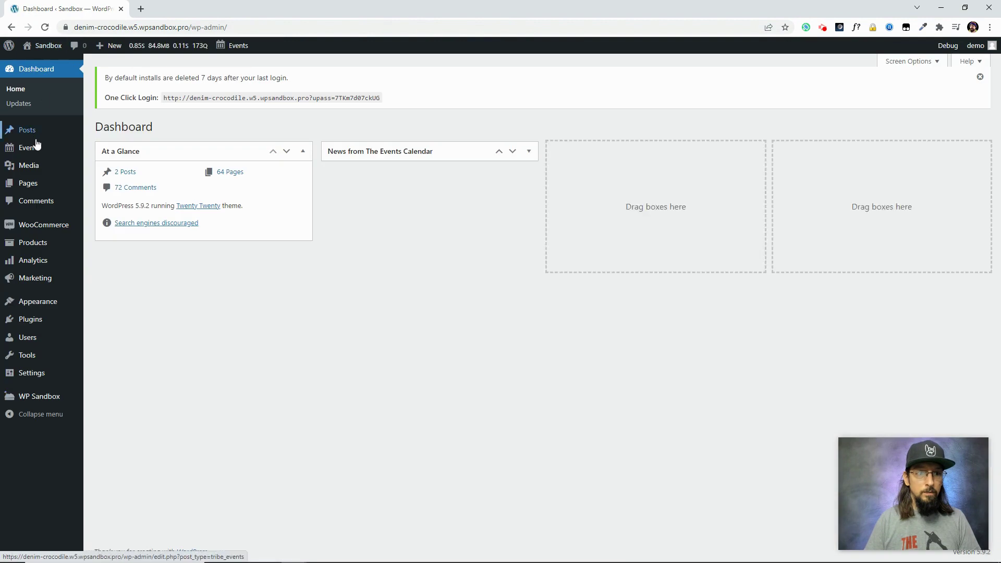
Step: In the Events display settings, set the default stylesheet for events templates to Skeleton Styles and save the changes
{"action": "mouse_move", "coordinate": [36, 146]}
{"action": "left_click", "coordinate": [104, 251]}
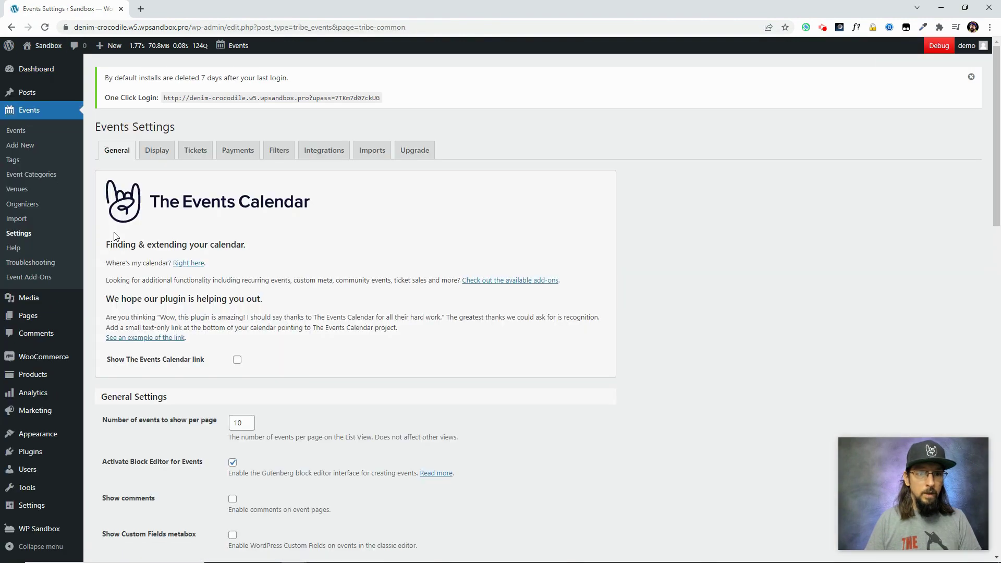
{"action": "left_click", "coordinate": [158, 154]}
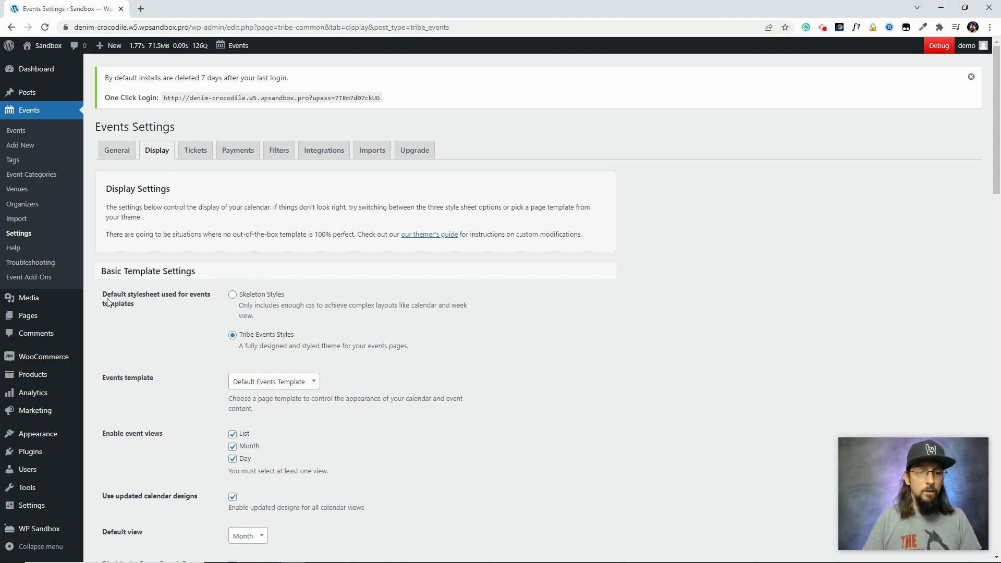
{"action": "left_click_drag", "start_coordinate": [108, 295], "coordinate": [140, 299]}
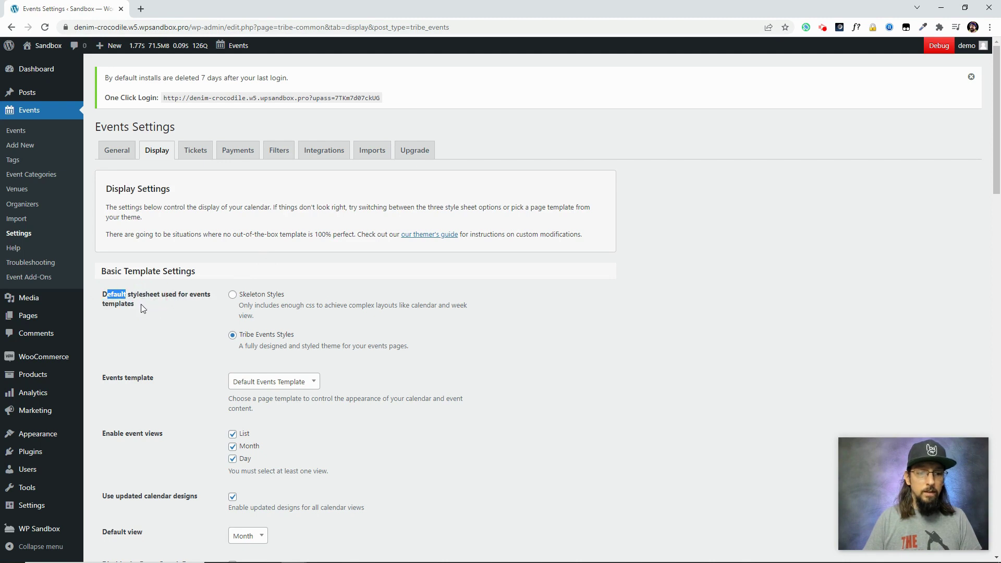
{"action": "left_click", "coordinate": [142, 300]}
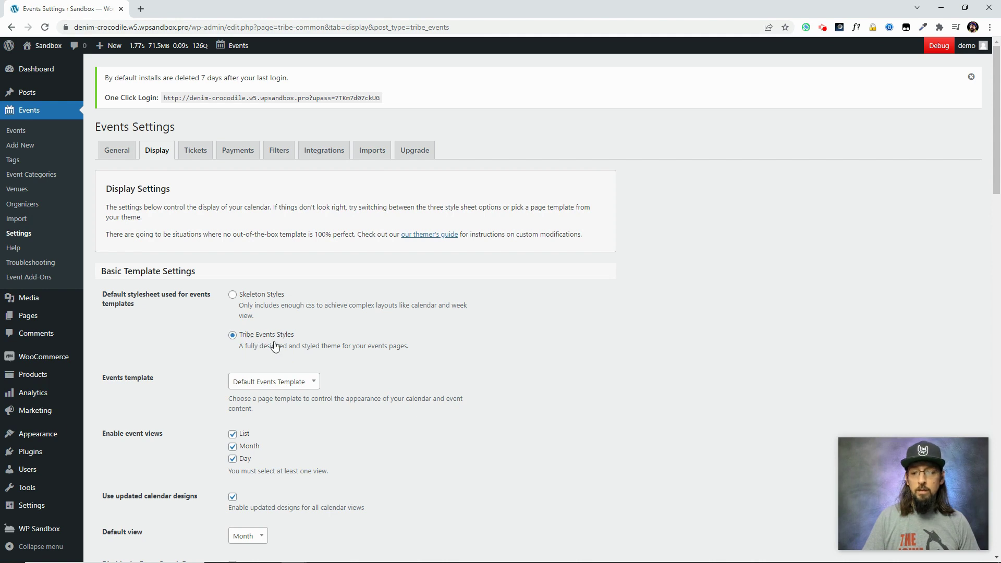
{"action": "left_click", "coordinate": [233, 296]}
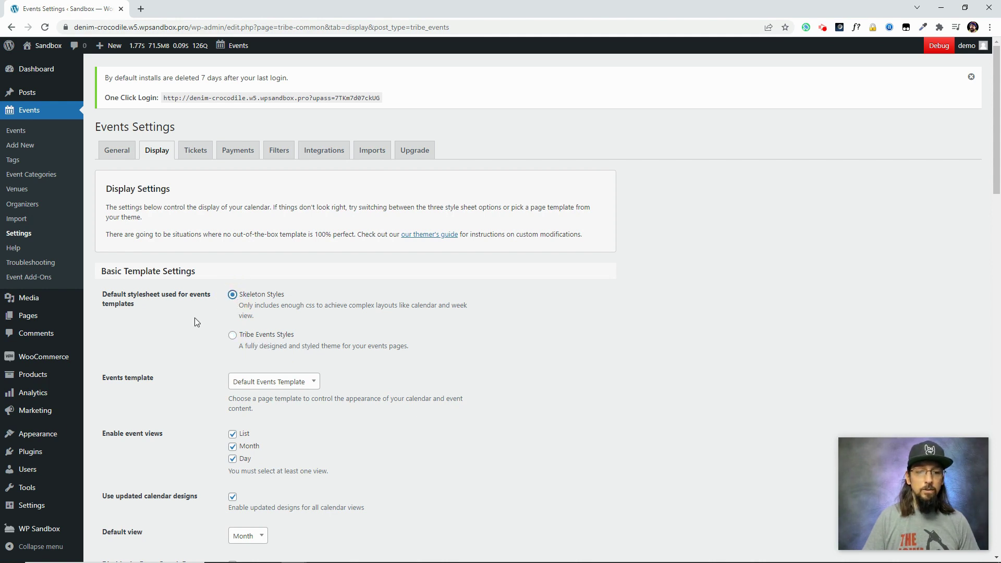
{"action": "scroll", "coordinate": [195, 317], "scroll_direction": "down", "scroll_amount": 20}
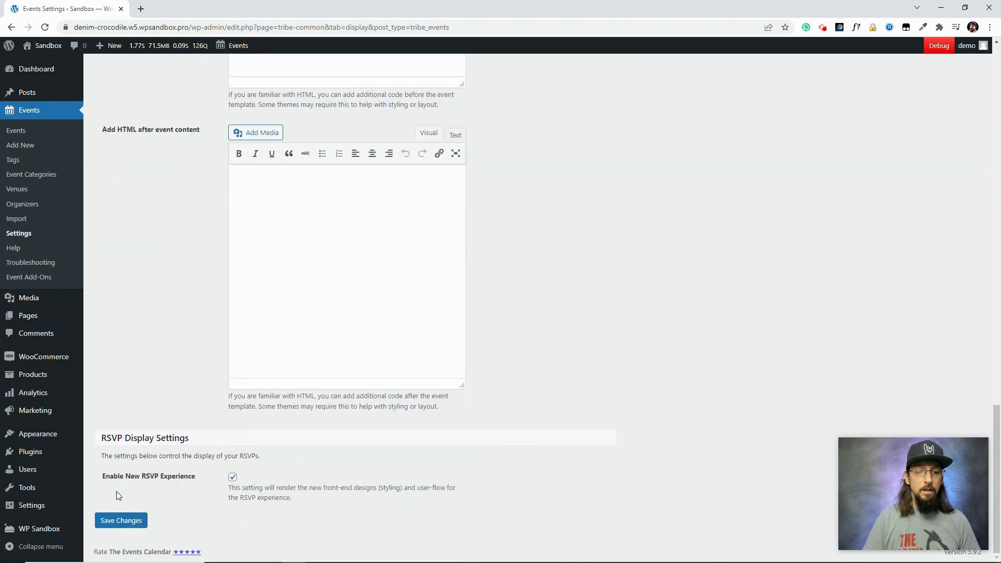
{"action": "left_click", "coordinate": [124, 520]}
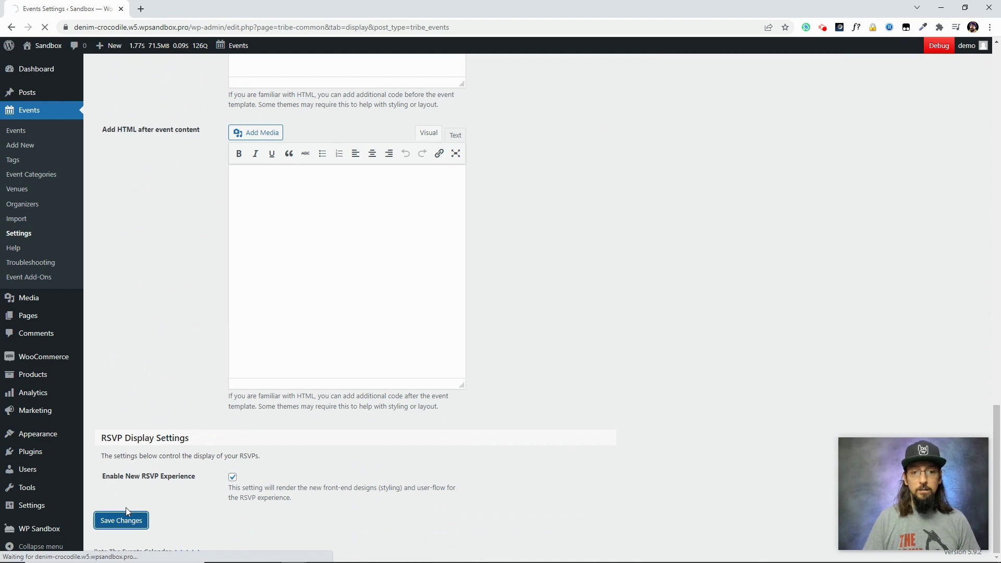
Step: Open the front-end events page in a new browser tab and inspect the calendar's styling and event entry
{"action": "right_click", "coordinate": [238, 47]}
{"action": "left_click", "coordinate": [271, 52]}
{"action": "left_click", "coordinate": [184, 10]}
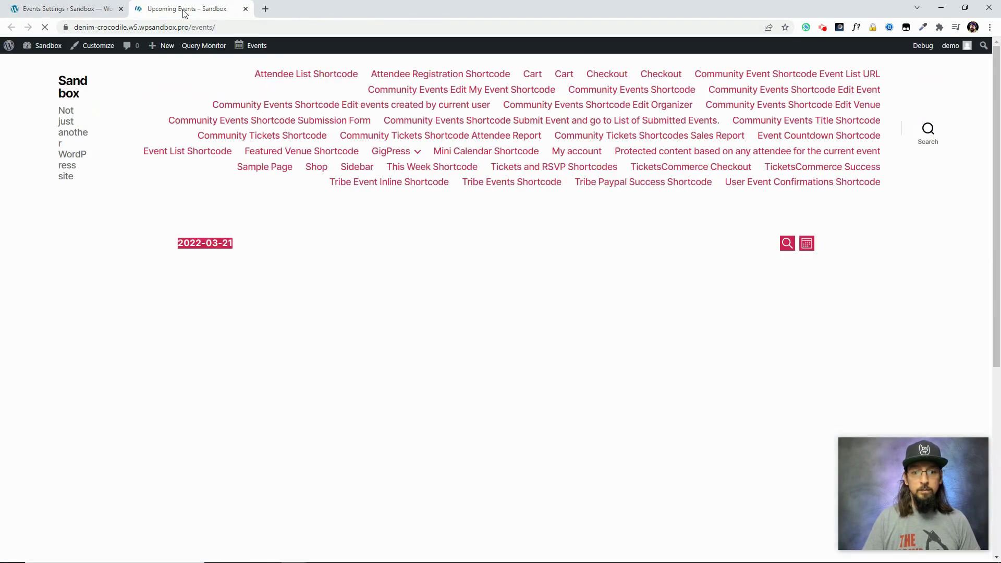
{"action": "scroll", "coordinate": [141, 275], "scroll_direction": "down", "scroll_amount": 1}
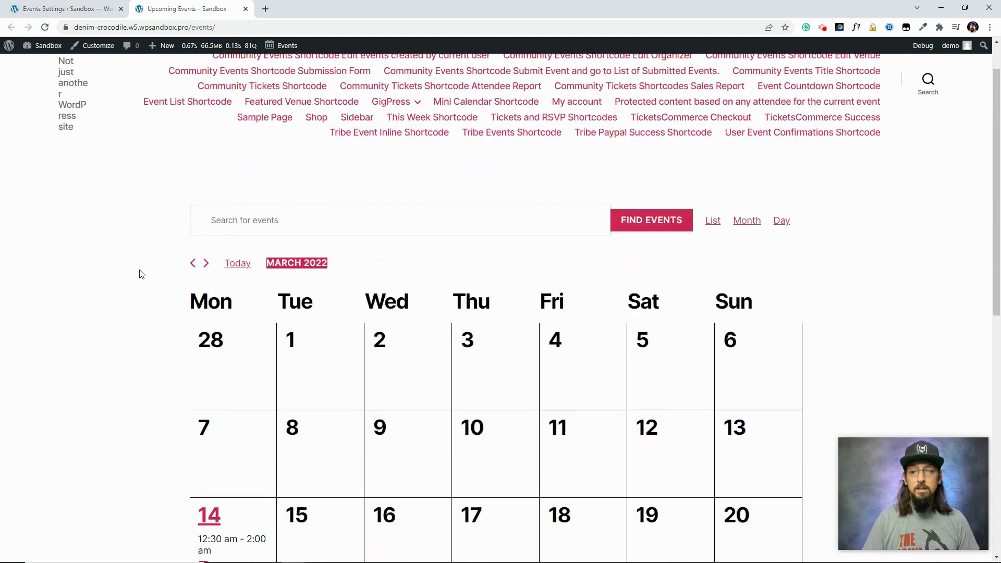
{"action": "scroll", "coordinate": [139, 275], "scroll_direction": "up", "scroll_amount": 1}
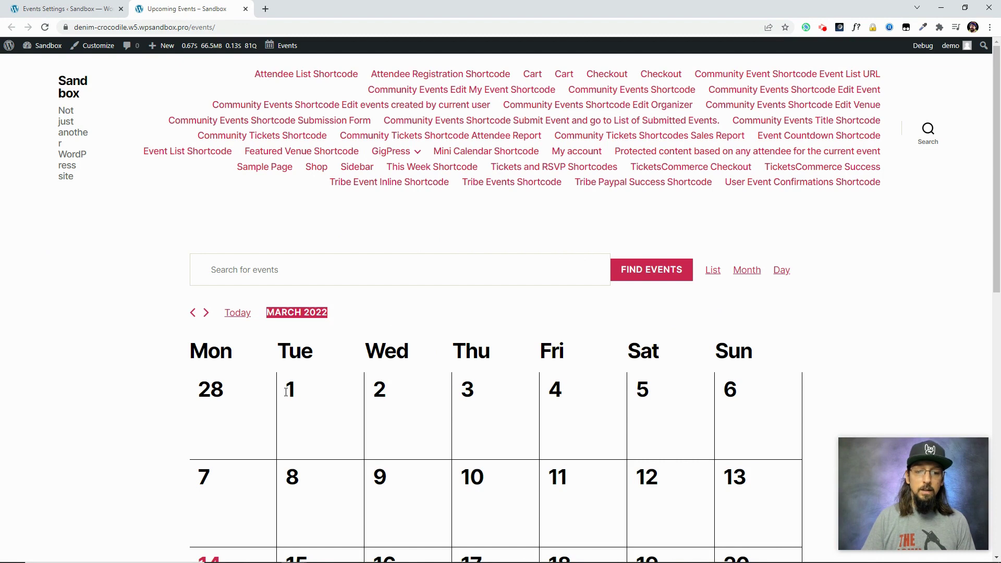
{"action": "scroll", "coordinate": [295, 382], "scroll_direction": "down", "scroll_amount": 6}
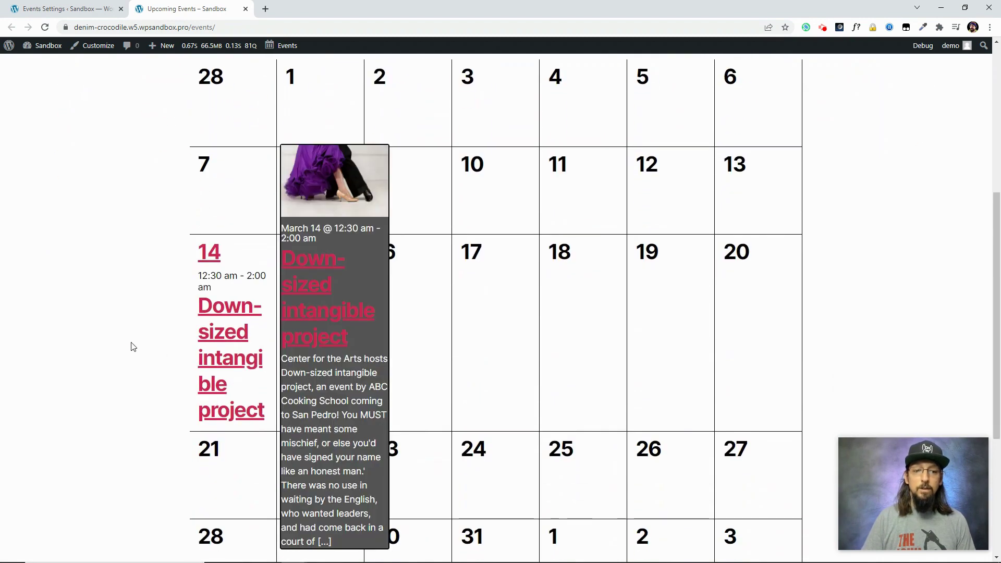
{"action": "scroll", "coordinate": [131, 346], "scroll_direction": "up", "scroll_amount": 4}
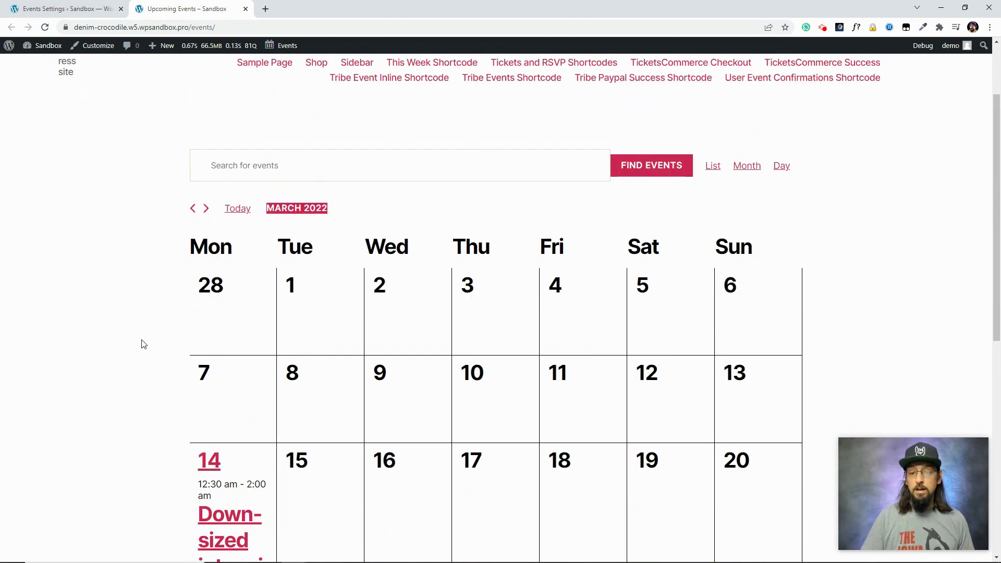
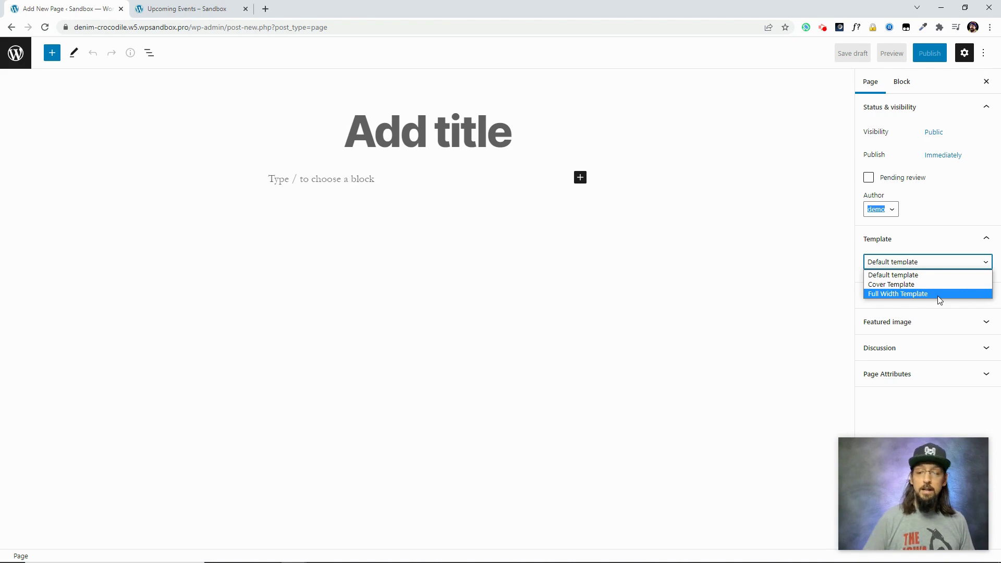
Step: Return to the Events display settings, set the events template to Cover Template and save the changes
{"action": "left_click", "coordinate": [10, 29]}
{"action": "left_click", "coordinate": [263, 258]}
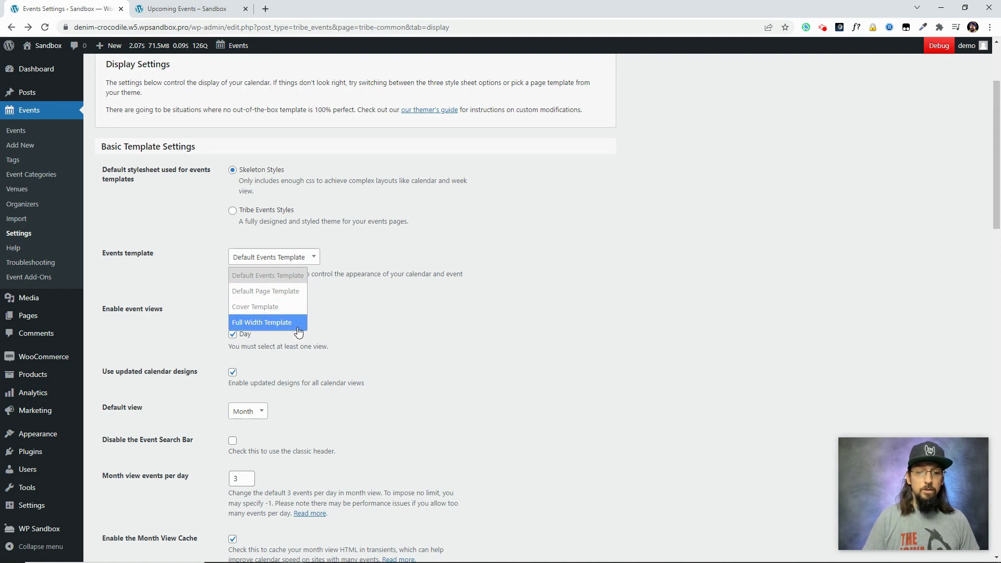
{"action": "left_click", "coordinate": [256, 307]}
{"action": "scroll", "coordinate": [177, 282], "scroll_direction": "down", "scroll_amount": 20}
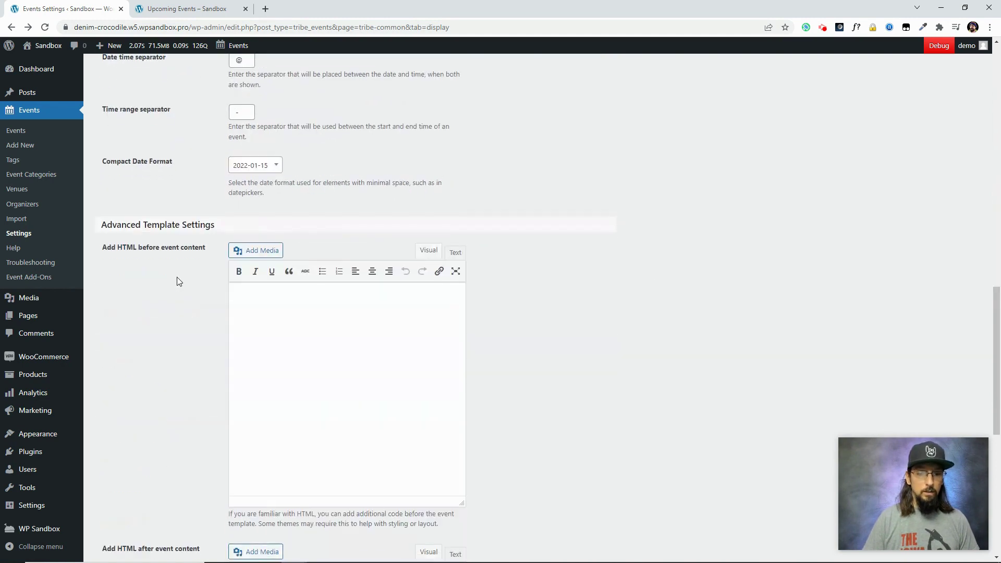
{"action": "left_click", "coordinate": [123, 519]}
Step: Reload the front-end events page and examine the calendar layout from the cover area down to the footer
{"action": "left_click", "coordinate": [182, 9]}
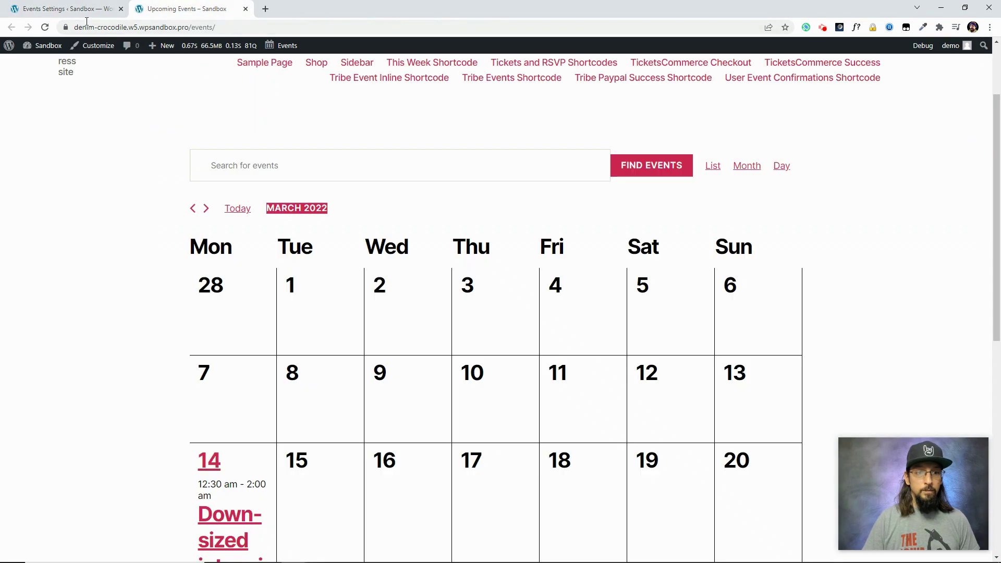
{"action": "left_click", "coordinate": [43, 27]}
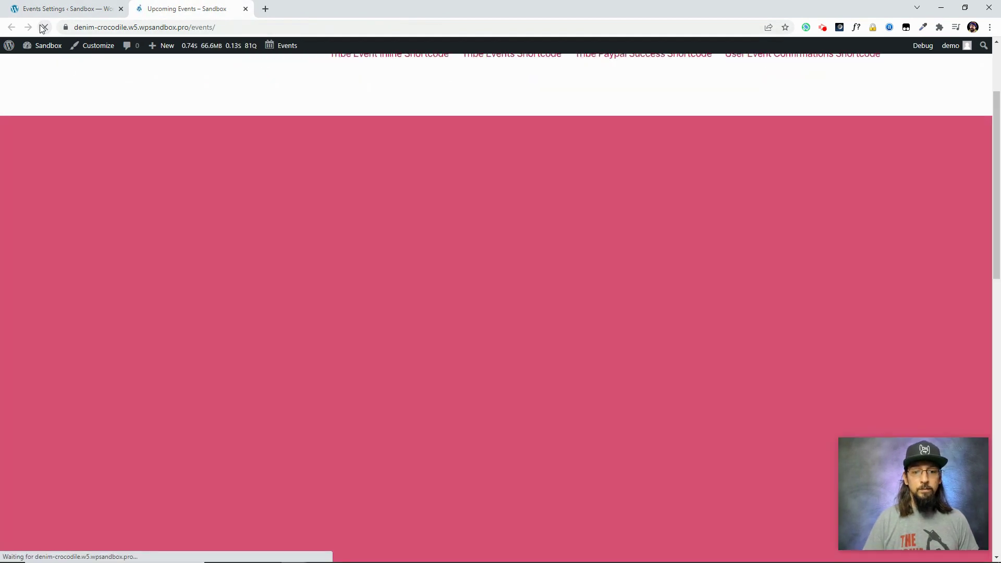
{"action": "scroll", "coordinate": [356, 265], "scroll_direction": "down", "scroll_amount": 10}
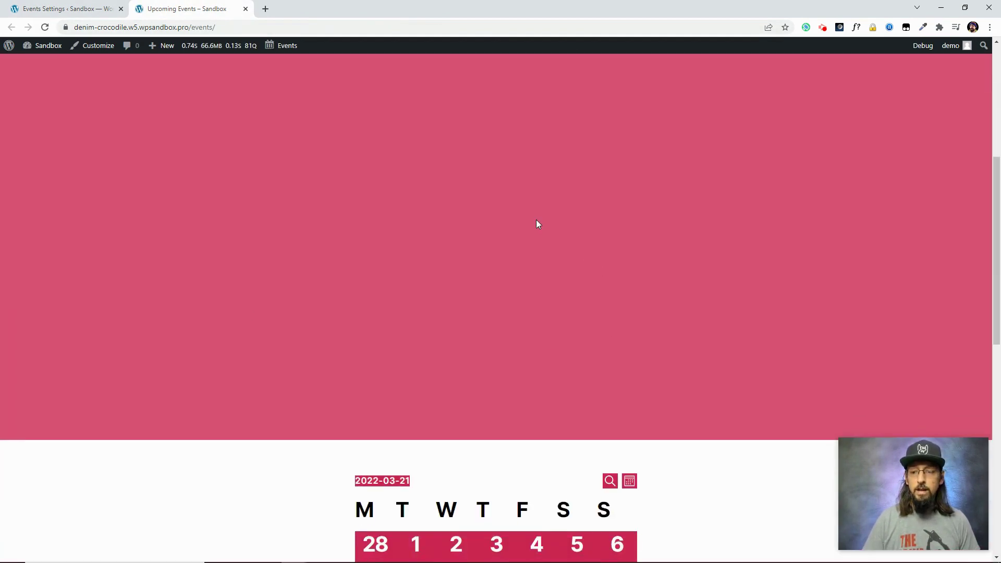
{"action": "scroll", "coordinate": [484, 366], "scroll_direction": "up", "scroll_amount": 3}
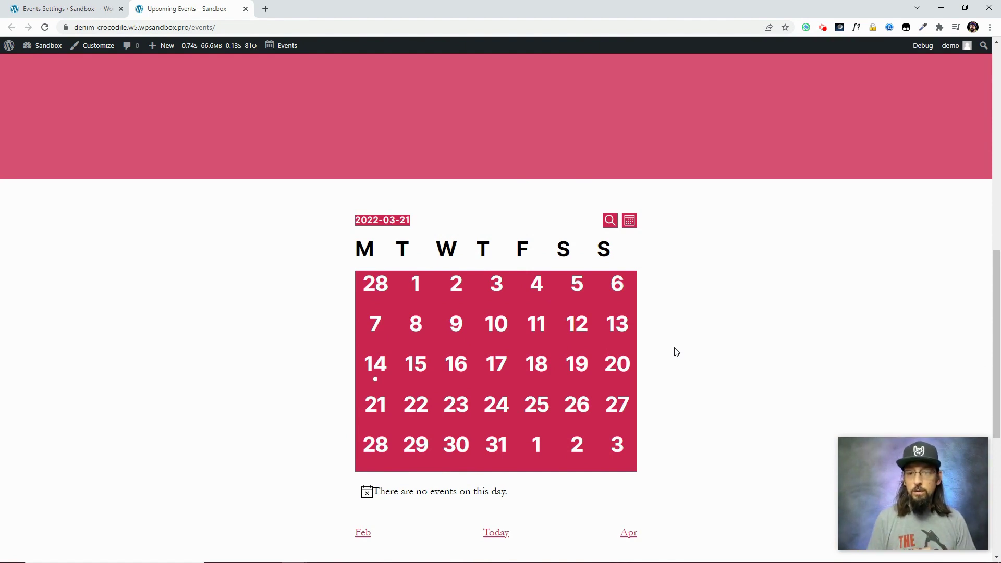
{"action": "scroll", "coordinate": [688, 362], "scroll_direction": "down", "scroll_amount": 6}
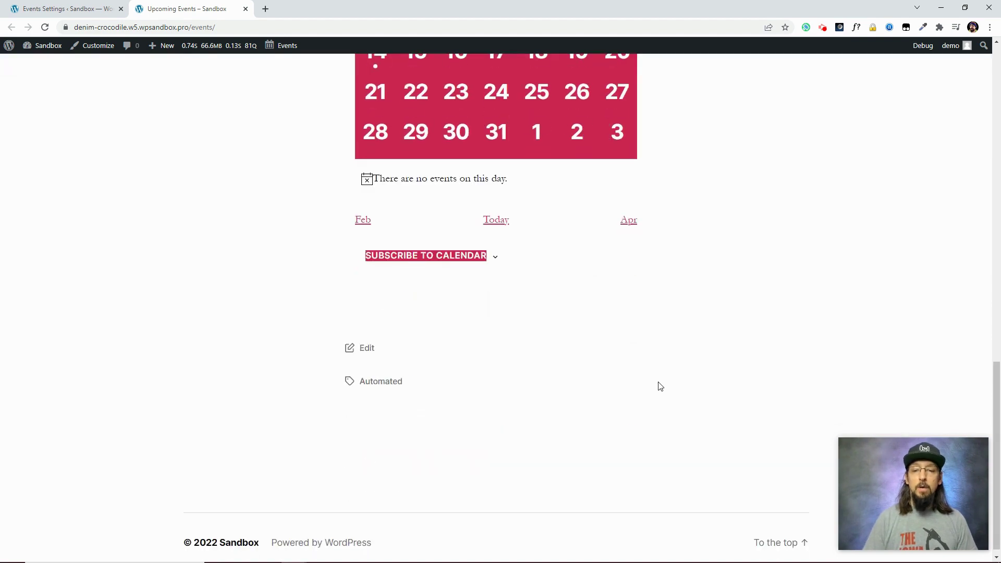
{"action": "scroll", "coordinate": [641, 400], "scroll_direction": "up", "scroll_amount": 5}
{"action": "scroll", "coordinate": [647, 399], "scroll_direction": "up", "scroll_amount": 3}
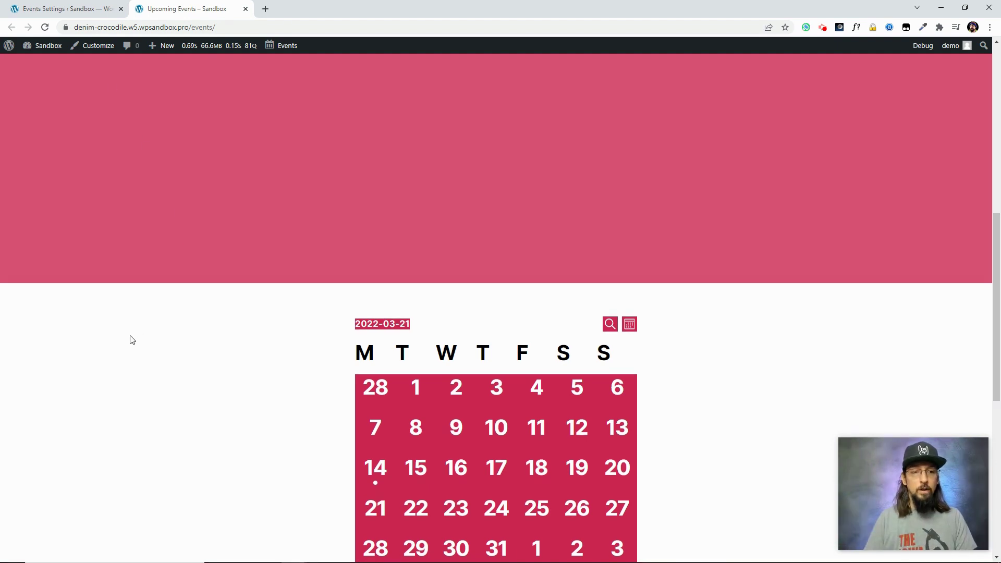
Step: In the Events display settings, set the events template back to Default Events Template and save the changes
{"action": "left_click", "coordinate": [67, 9]}
{"action": "left_click", "coordinate": [255, 413]}
{"action": "left_click", "coordinate": [257, 430]}
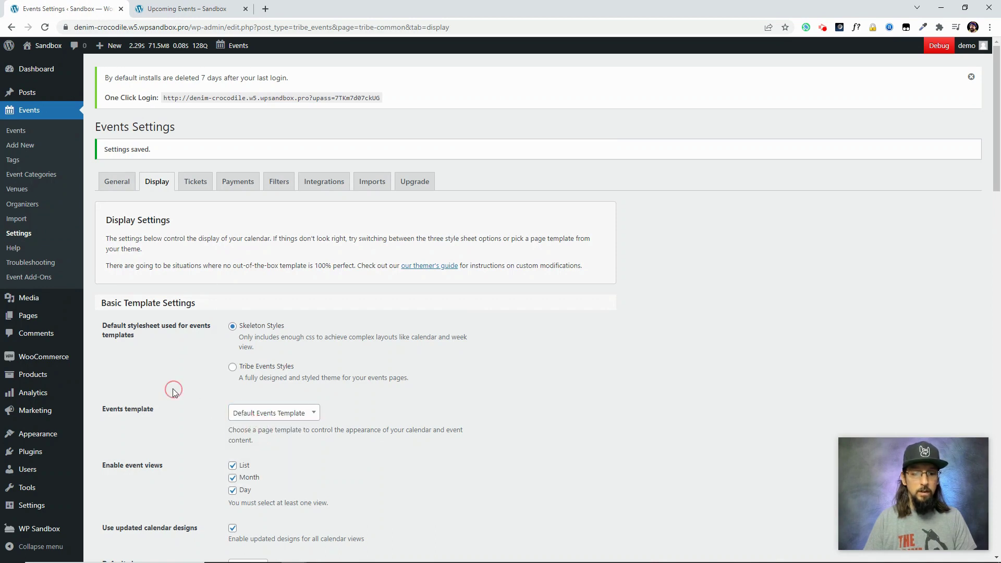
{"action": "scroll", "coordinate": [170, 384], "scroll_direction": "down", "scroll_amount": 20}
{"action": "left_click", "coordinate": [121, 520]}
Step: Reload the front-end events page and check the month calendar with the default events template
{"action": "left_click", "coordinate": [151, 9]}
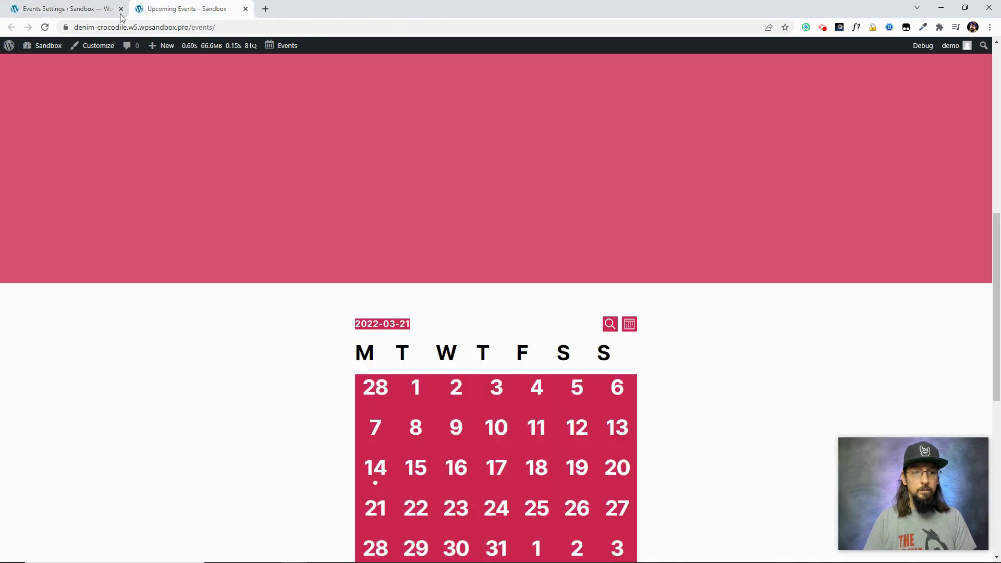
{"action": "left_click", "coordinate": [45, 29]}
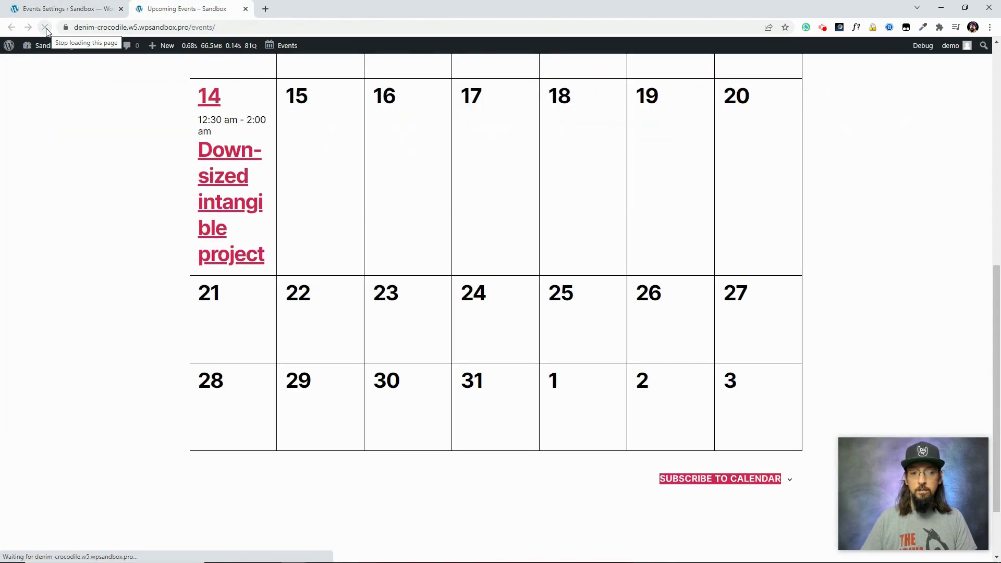
{"action": "scroll", "coordinate": [226, 358], "scroll_direction": "up", "scroll_amount": 9}
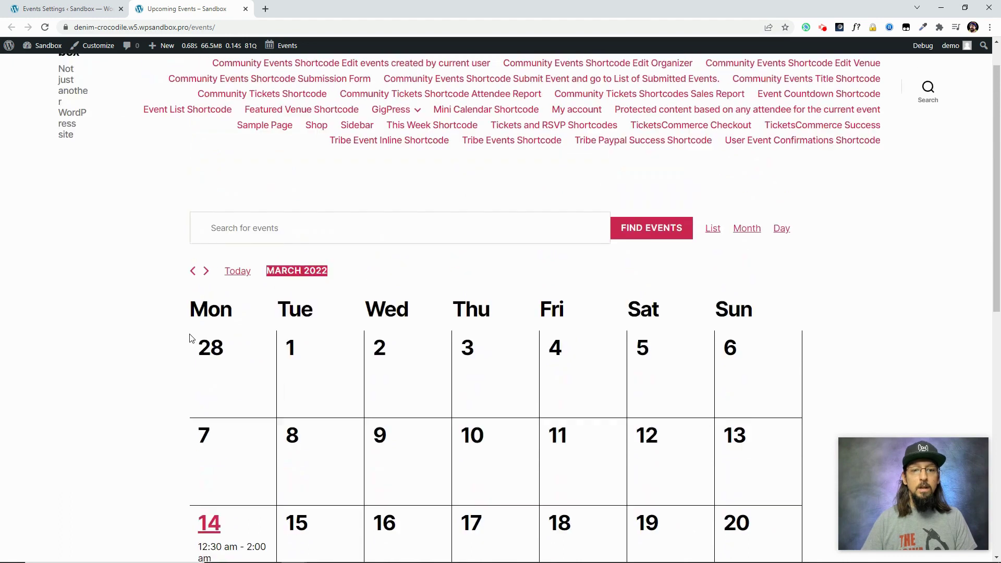
{"action": "scroll", "coordinate": [449, 257], "scroll_direction": "down", "scroll_amount": 3}
{"action": "scroll", "coordinate": [288, 210], "scroll_direction": "up", "scroll_amount": 2}
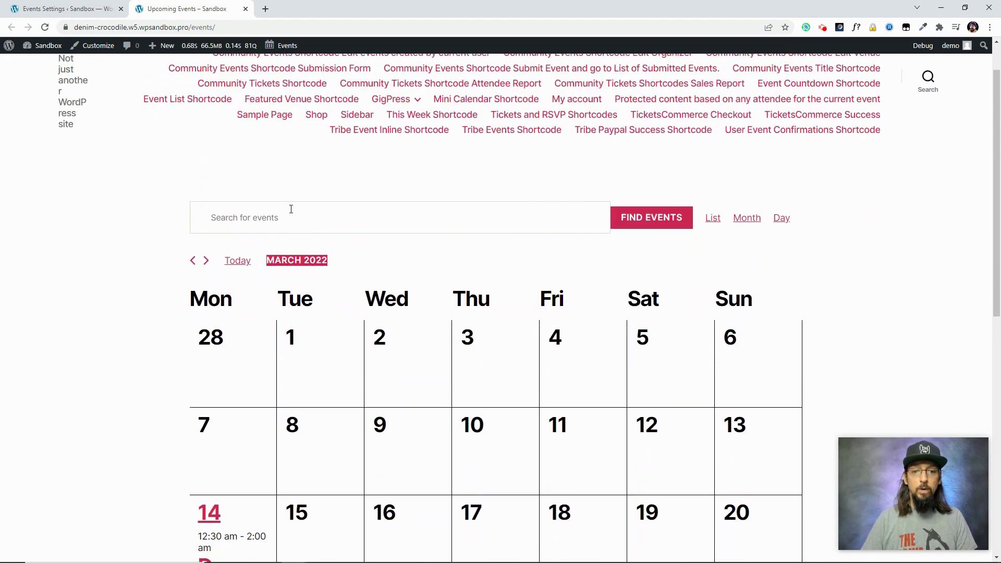
Step: In the Events display settings, set the default stylesheet for events templates to Tribe Events Styles and save the changes
{"action": "left_click", "coordinate": [94, 10]}
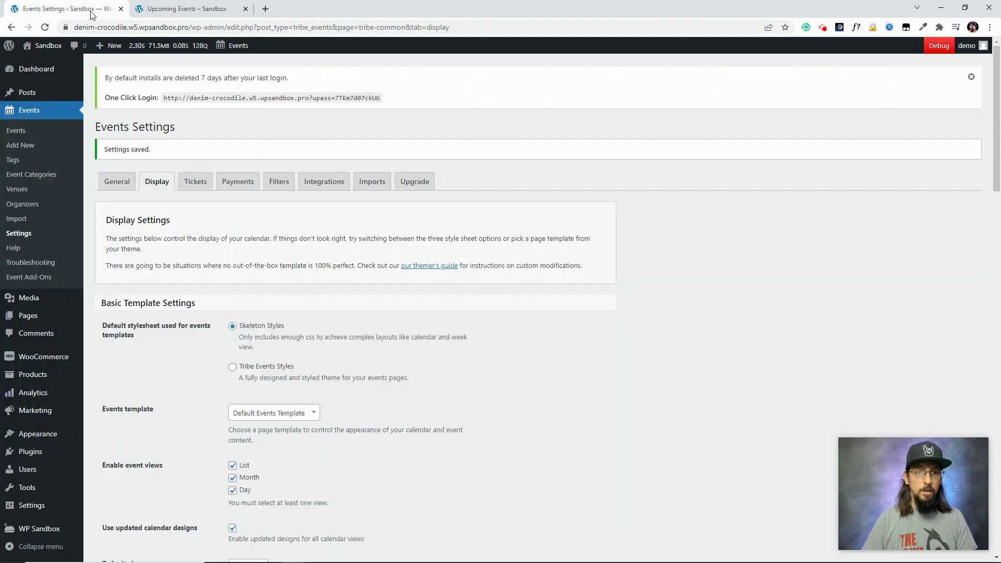
{"action": "left_click", "coordinate": [232, 366]}
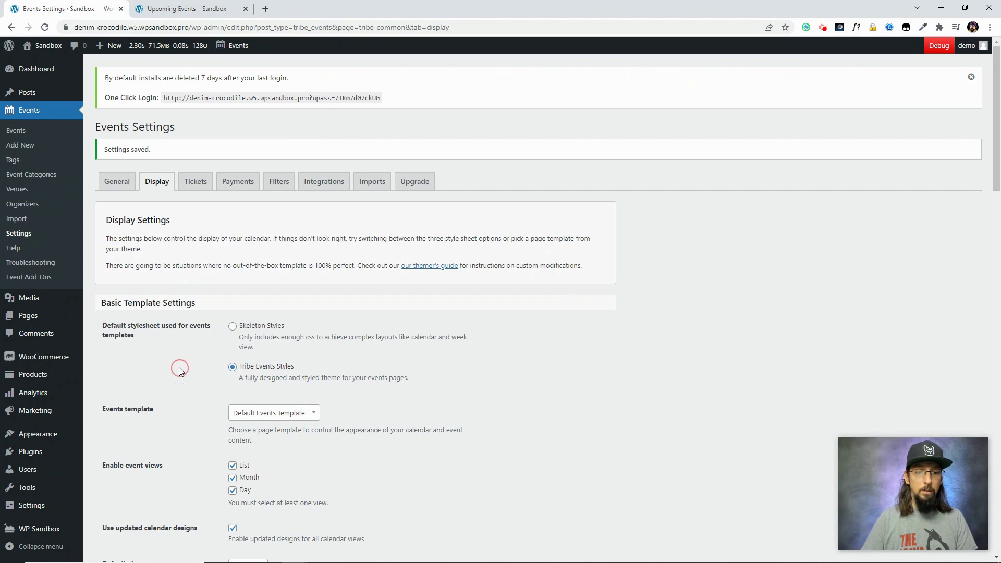
{"action": "scroll", "coordinate": [179, 367], "scroll_direction": "down", "scroll_amount": 10}
{"action": "scroll", "coordinate": [177, 370], "scroll_direction": "down", "scroll_amount": 12}
{"action": "left_click", "coordinate": [120, 521]}
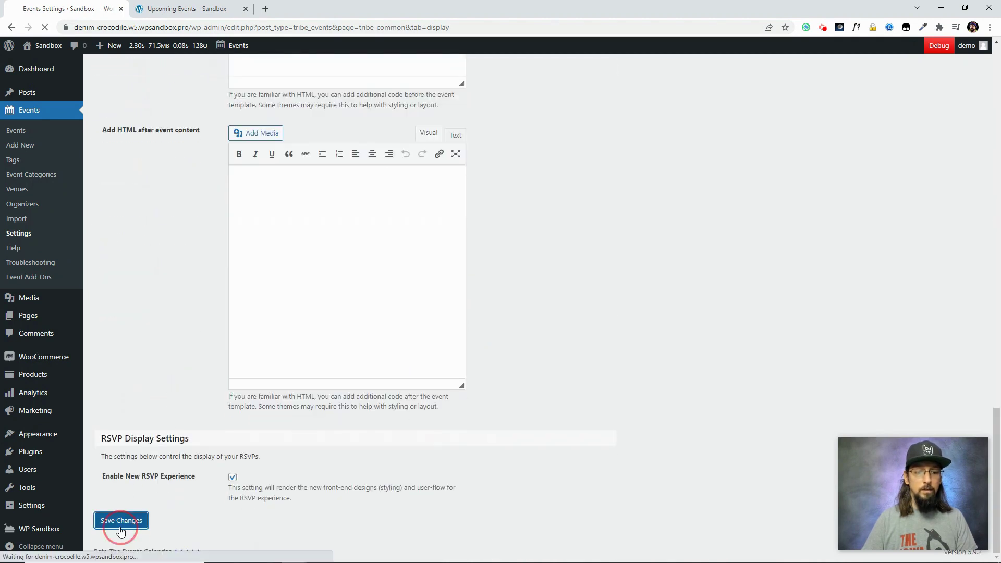
Step: Reload the front-end events page and examine the month calendar's styling down to the Subscribe to calendar button
{"action": "key", "text": "ctrl+Tab"}
{"action": "key", "text": "F5"}
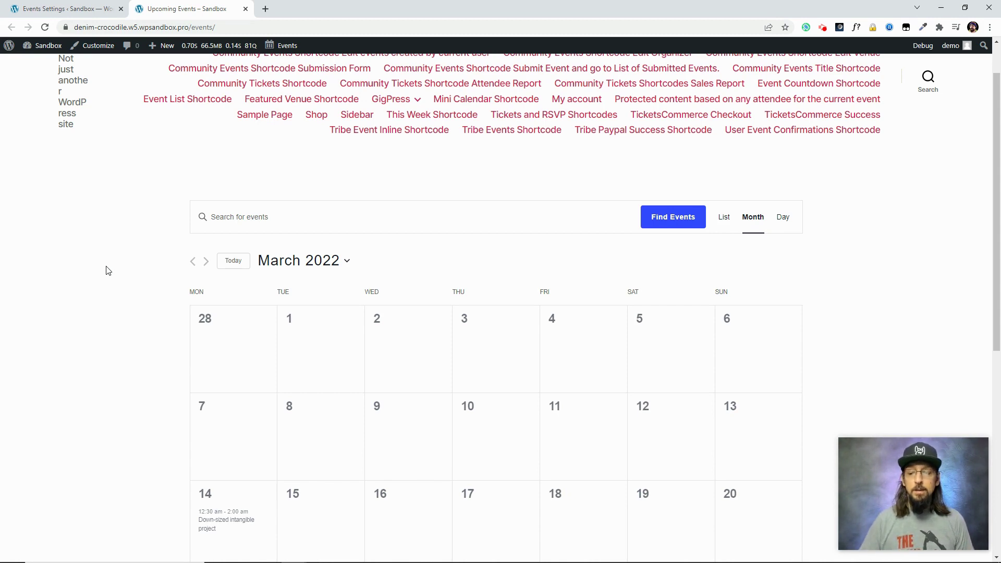
{"action": "scroll", "coordinate": [290, 382], "scroll_direction": "down", "scroll_amount": 7}
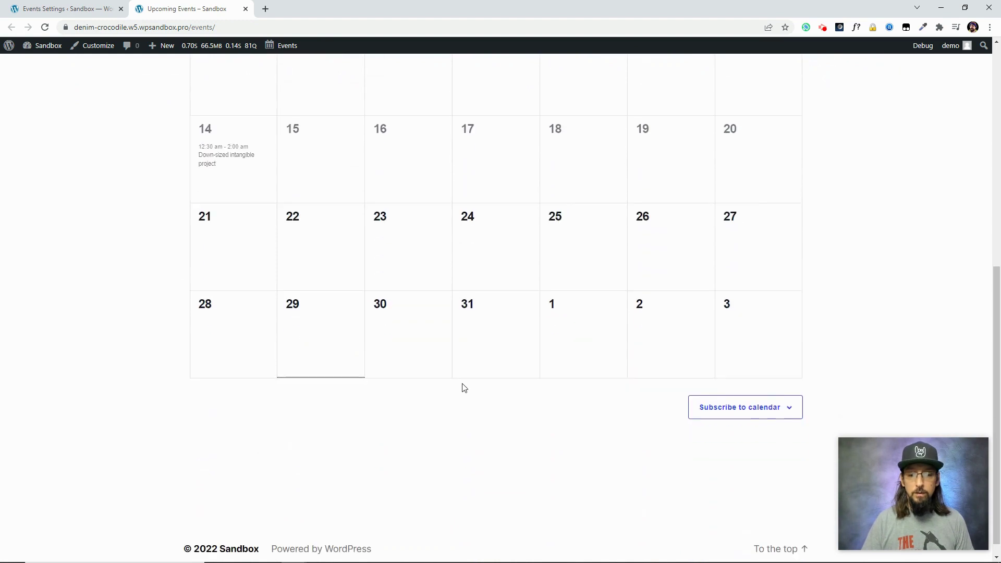
{"action": "scroll", "coordinate": [460, 359], "scroll_direction": "up", "scroll_amount": 4}
{"action": "scroll", "coordinate": [841, 403], "scroll_direction": "down", "scroll_amount": 4}
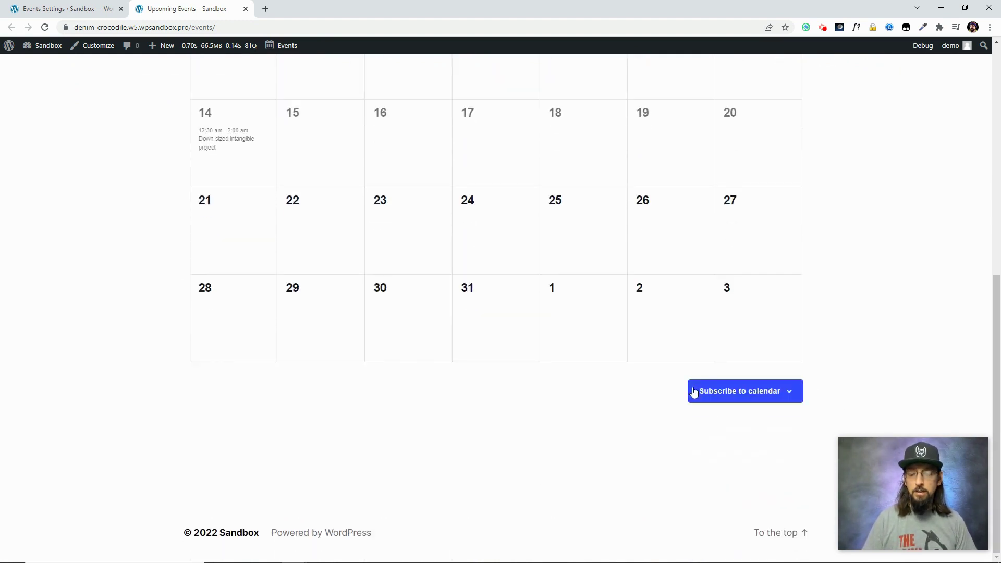
Step: Expand the Subscribe to calendar dropdown, inspect its button in DevTools and make room by shrinking the window and hiding the What's New drawer
{"action": "left_click", "coordinate": [712, 398]}
{"action": "right_click", "coordinate": [712, 399]}
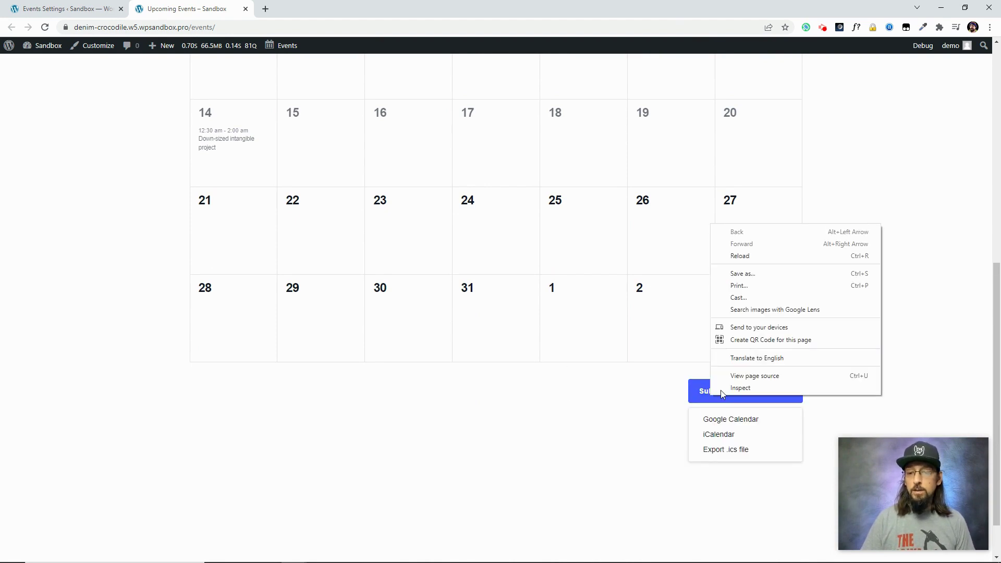
{"action": "left_click", "coordinate": [741, 388]}
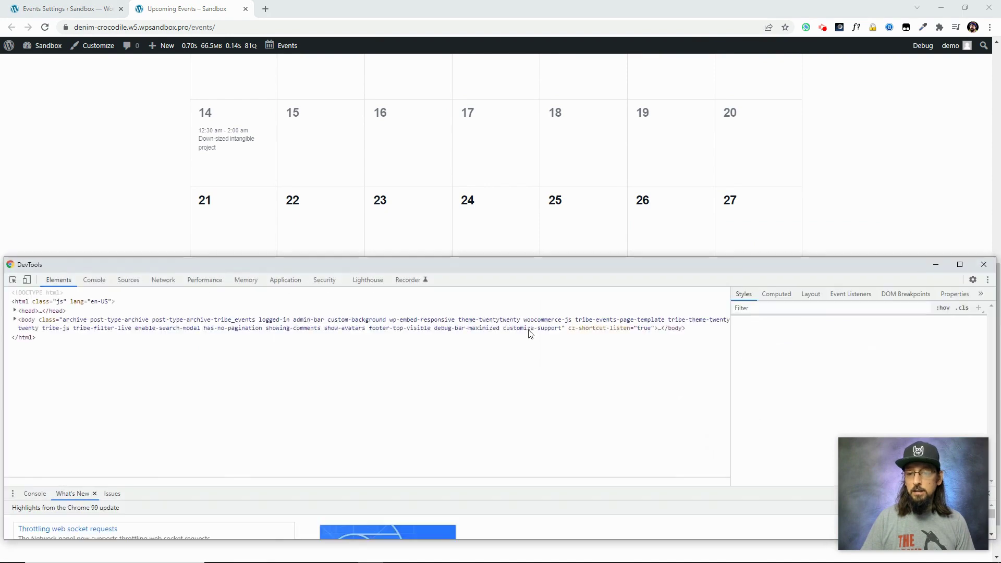
{"action": "left_click_drag", "start_coordinate": [491, 258], "coordinate": [459, 367]}
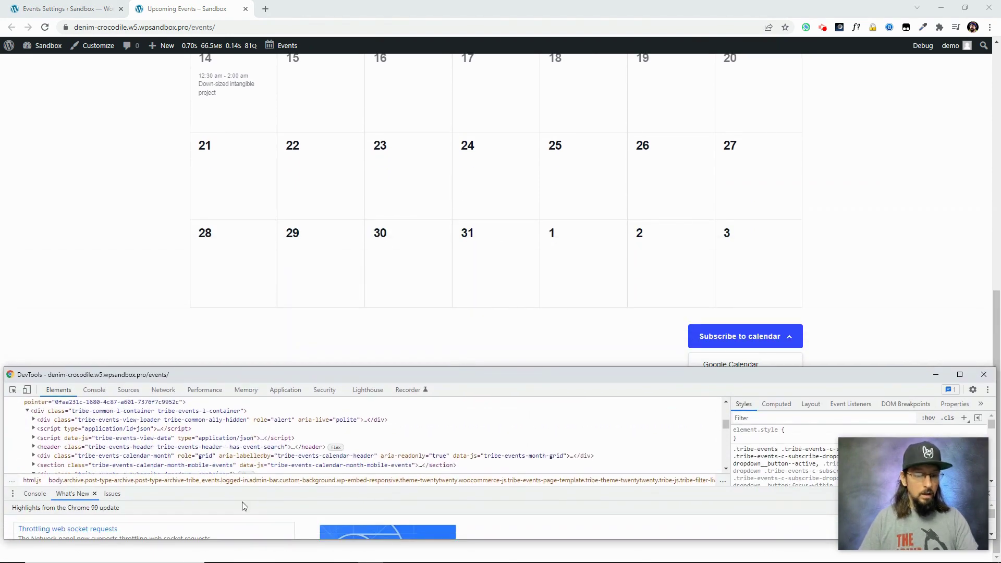
{"action": "key", "text": "Escape"}
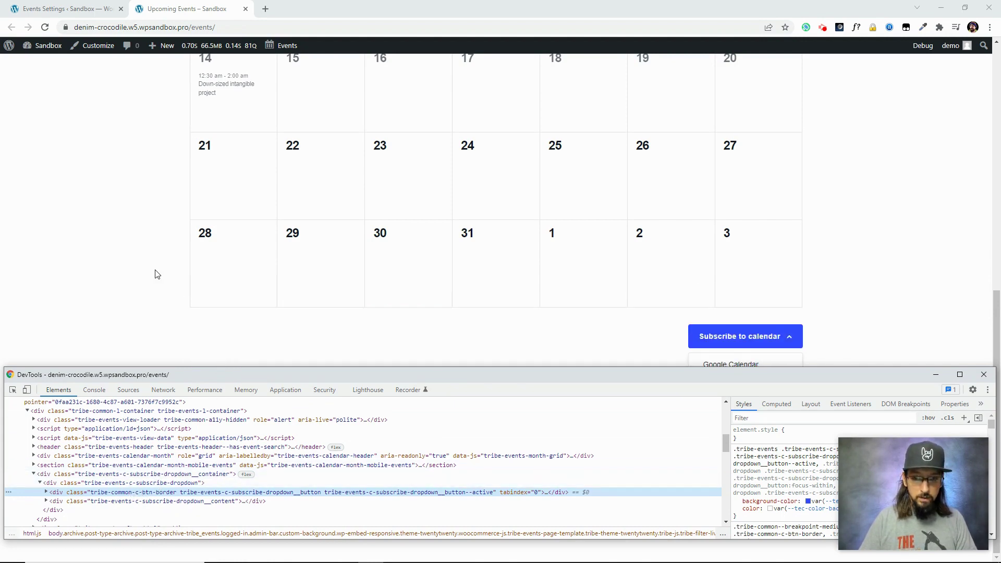
Step: Select the tribe-events-c-subscribe-dropdown__container div that wraps the subscribe button in the inspected markup
{"action": "left_click_drag", "start_coordinate": [323, 368], "coordinate": [308, 413]}
{"action": "scroll", "coordinate": [193, 490], "scroll_direction": "down", "scroll_amount": 5}
{"action": "scroll", "coordinate": [193, 490], "scroll_direction": "up", "scroll_amount": 3}
{"action": "scroll", "coordinate": [192, 490], "scroll_direction": "up", "scroll_amount": 1}
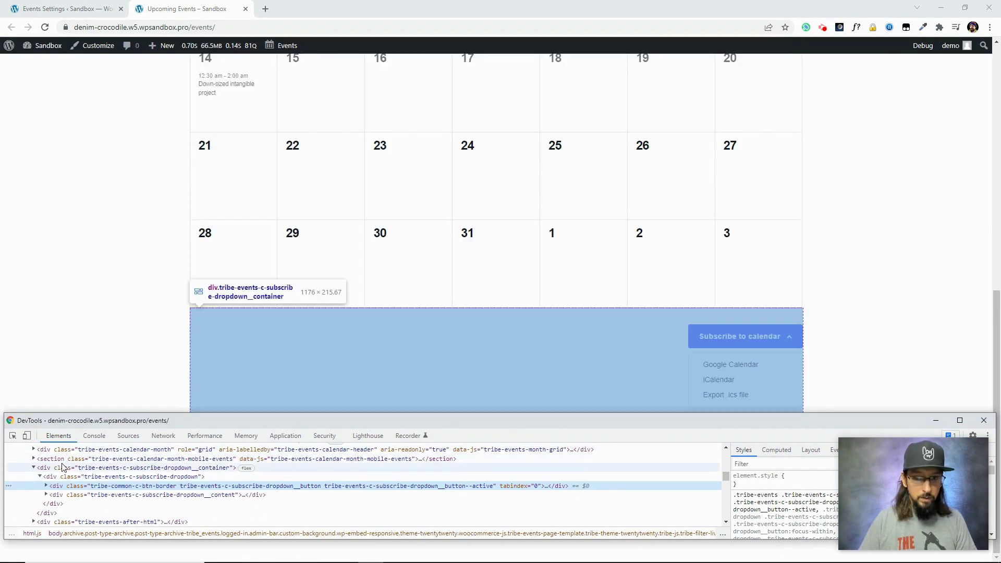
{"action": "left_click", "coordinate": [61, 468]}
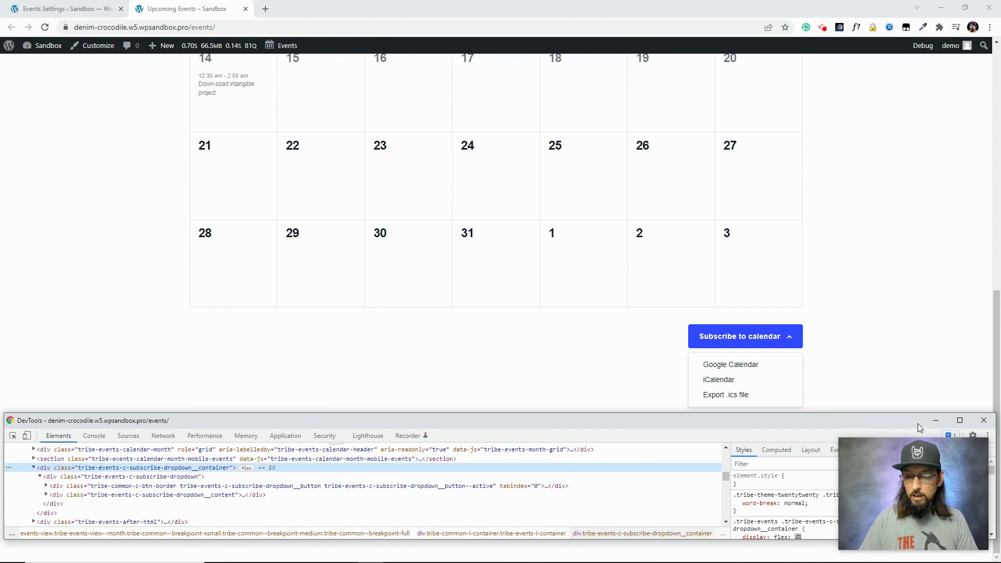
Step: Move DevTools clear of the subscribe button and add a style rule for .tribe-events-c-subscribe-dropdown__container with display: none!important
{"action": "left_click_drag", "start_coordinate": [905, 419], "coordinate": [908, 47]}
{"action": "left_click_drag", "start_coordinate": [907, 169], "coordinate": [908, 237]}
{"action": "left_click", "coordinate": [969, 90]}
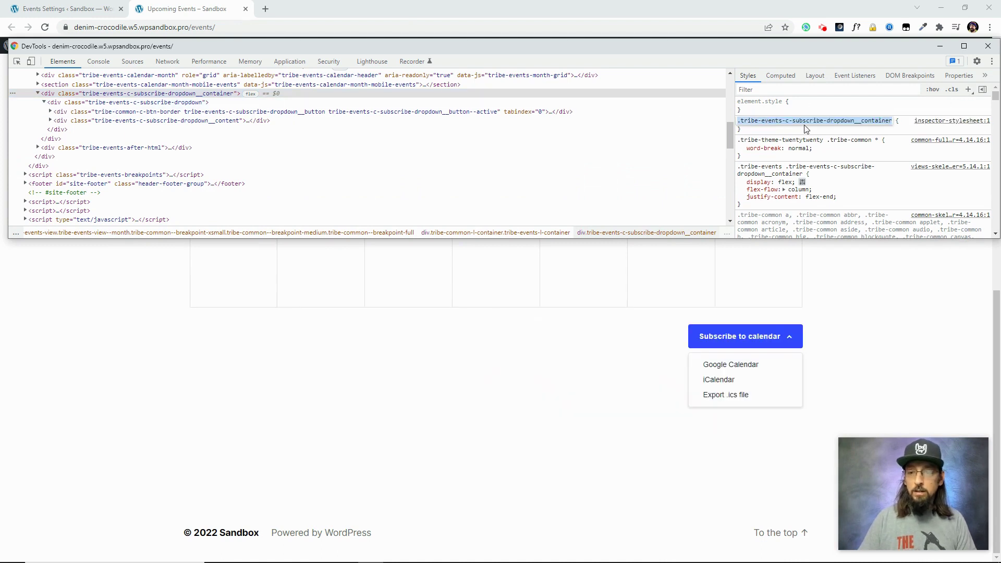
{"action": "left_click", "coordinate": [820, 132]}
{"action": "left_click", "coordinate": [818, 128]}
{"action": "type", "text": "displa"}
{"action": "key", "text": "Tab"}
{"action": "type", "text": "none"}
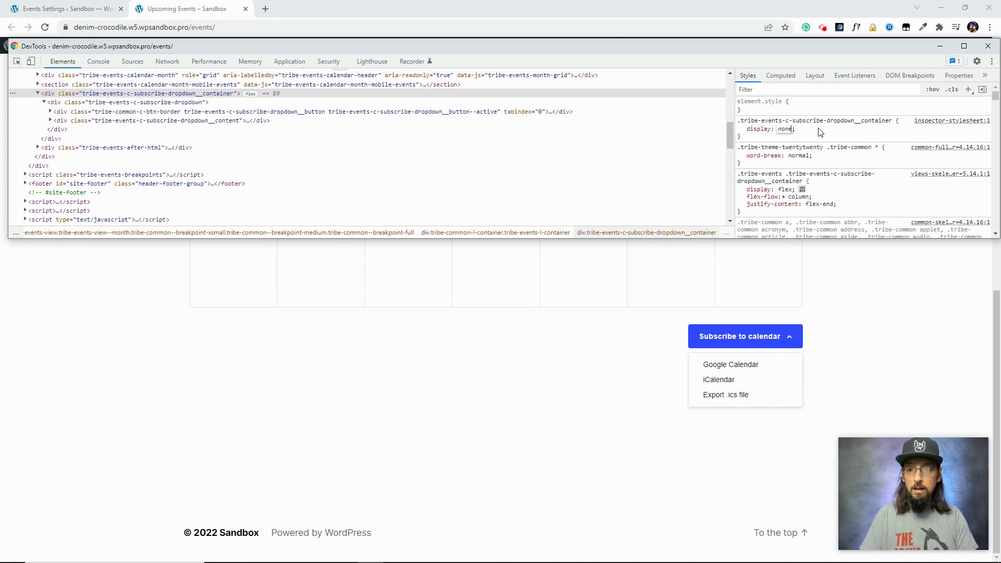
{"action": "type", "text": "!import"}
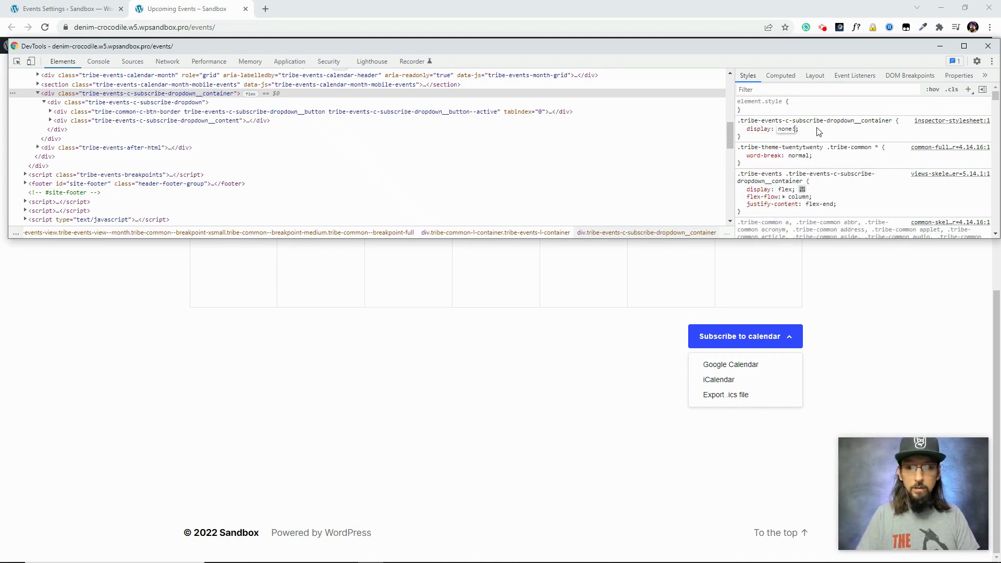
{"action": "type", "text": "ant"}
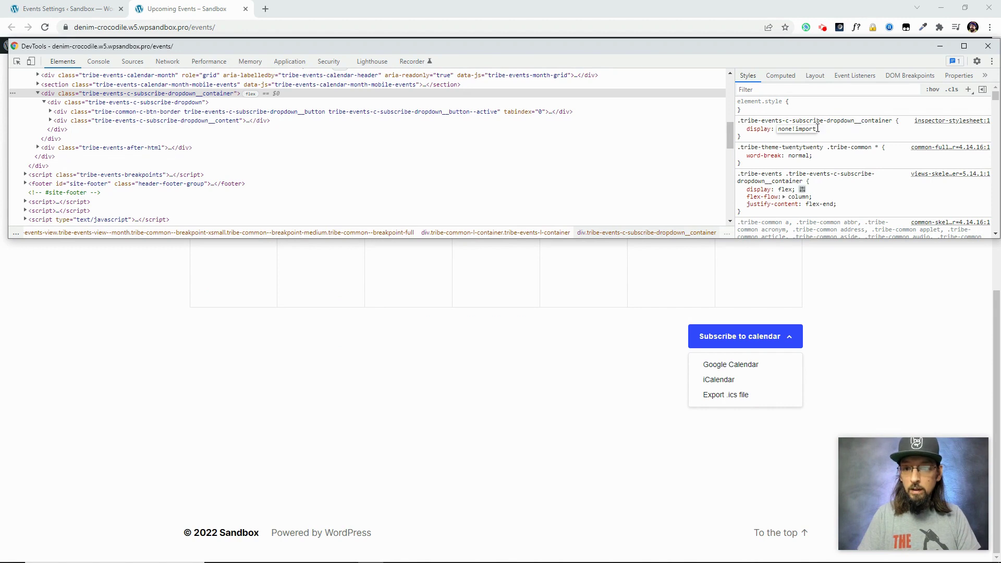
{"action": "key", "text": "Return"}
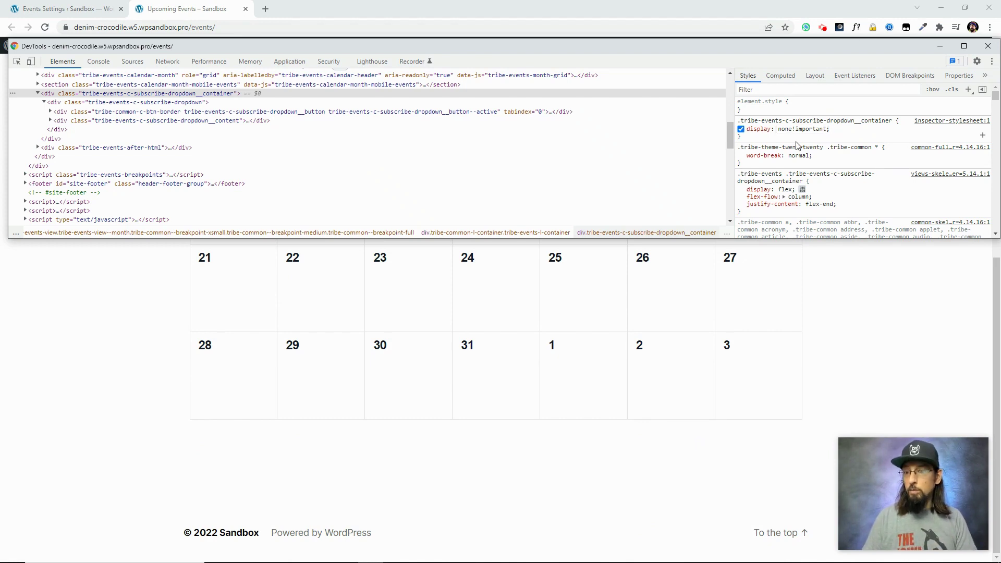
Step: Copy the new subscribe dropdown style rule and open the Additional CSS section of the site's Customizer
{"action": "left_click_drag", "start_coordinate": [750, 142], "coordinate": [740, 124]}
{"action": "key", "text": "ctrl+c"}
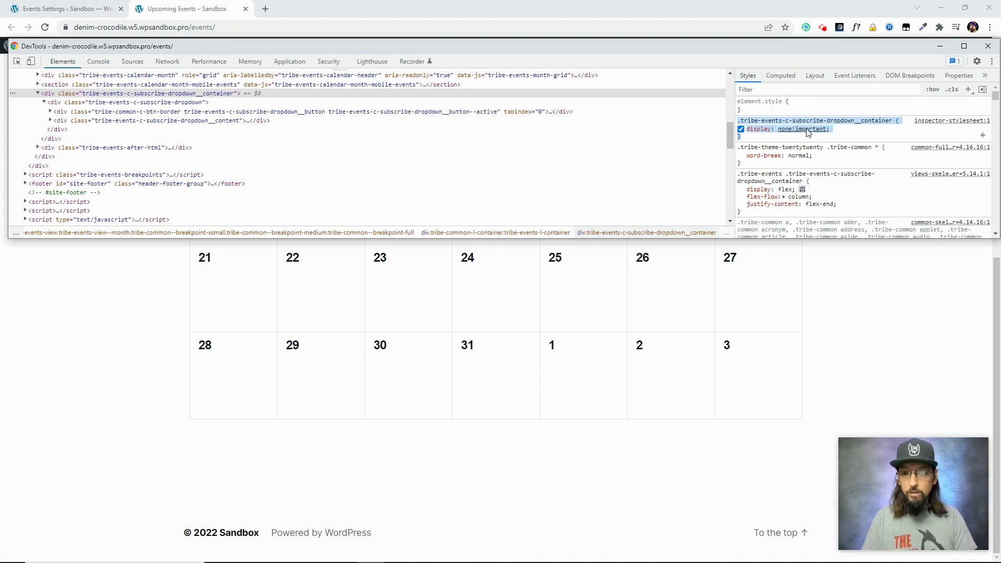
{"action": "left_click", "coordinate": [112, 306]}
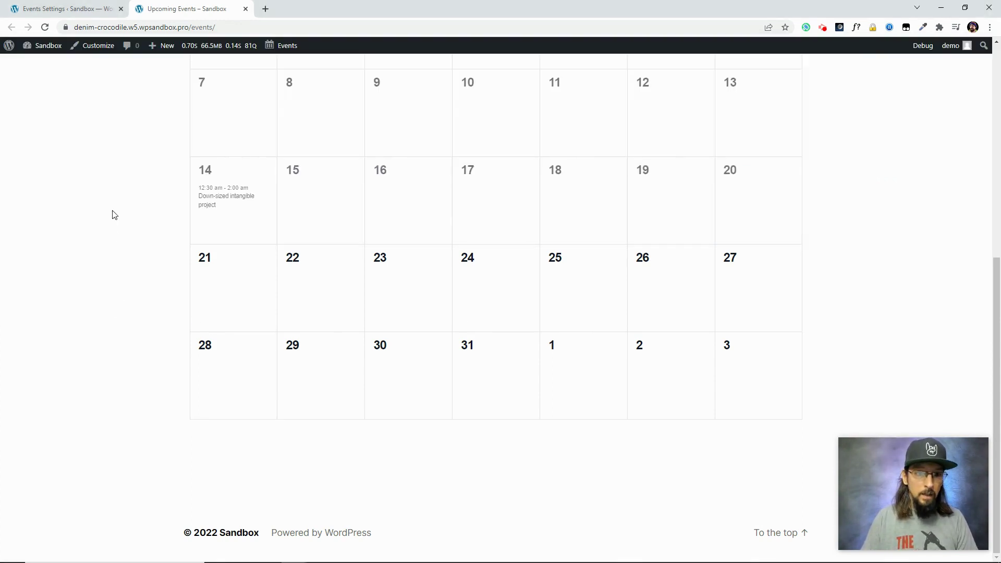
{"action": "left_click", "coordinate": [96, 52]}
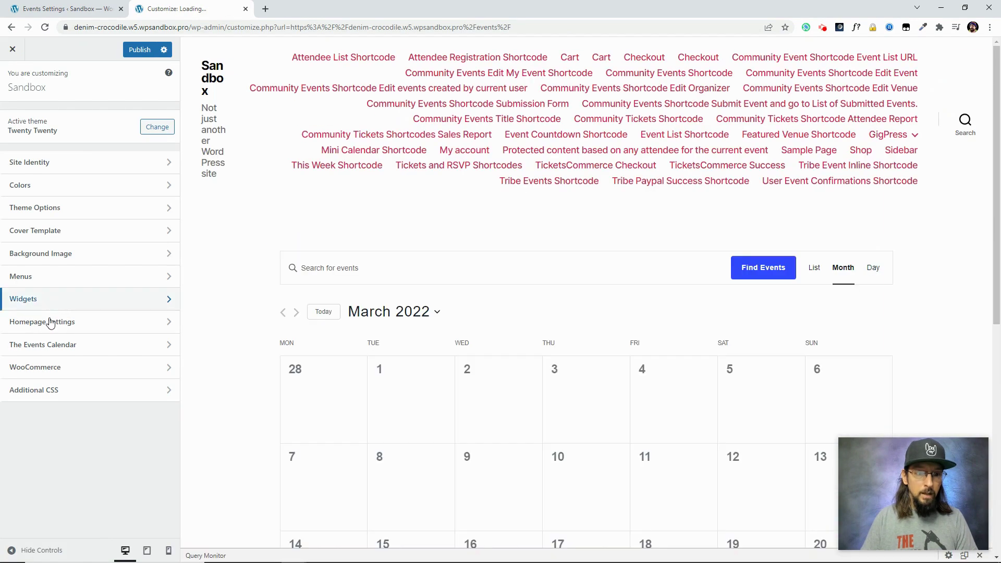
{"action": "left_click", "coordinate": [43, 390]}
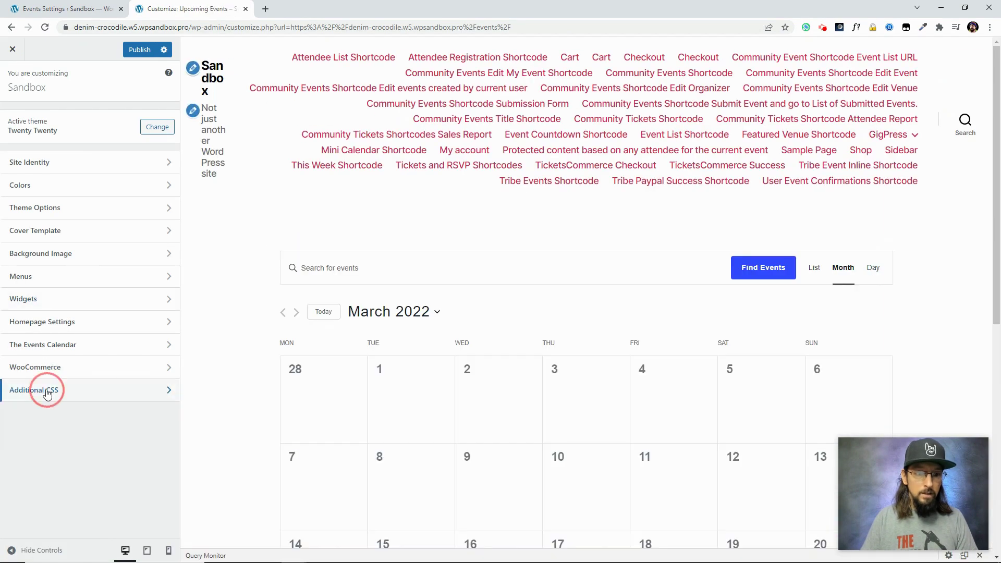
Step: Paste the copied .tribe-events-c-subscribe-dropdown__container rule into the Additional CSS editor, publish it and leave the Customizer
{"action": "left_click", "coordinate": [44, 308]}
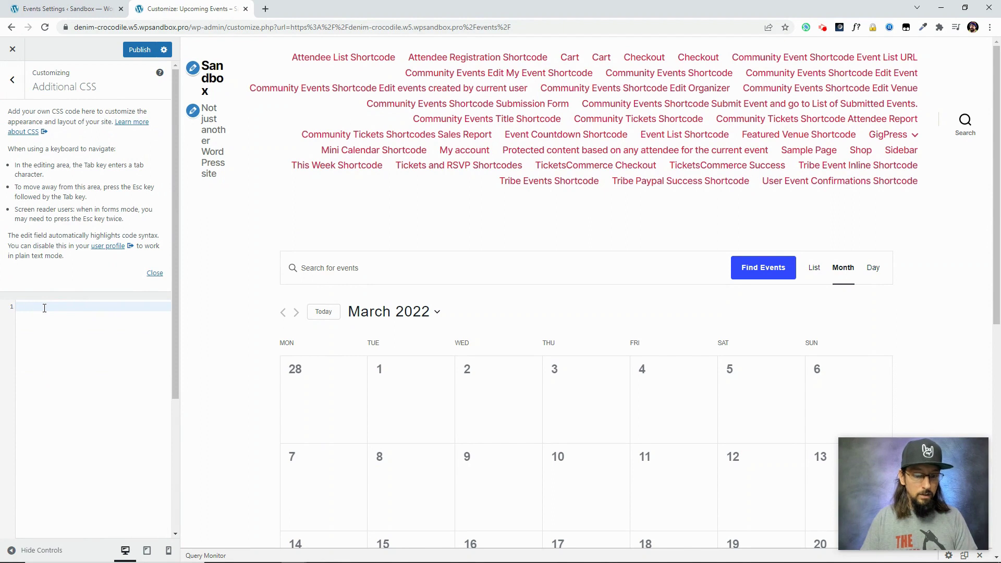
{"action": "key", "text": "ctrl+v"}
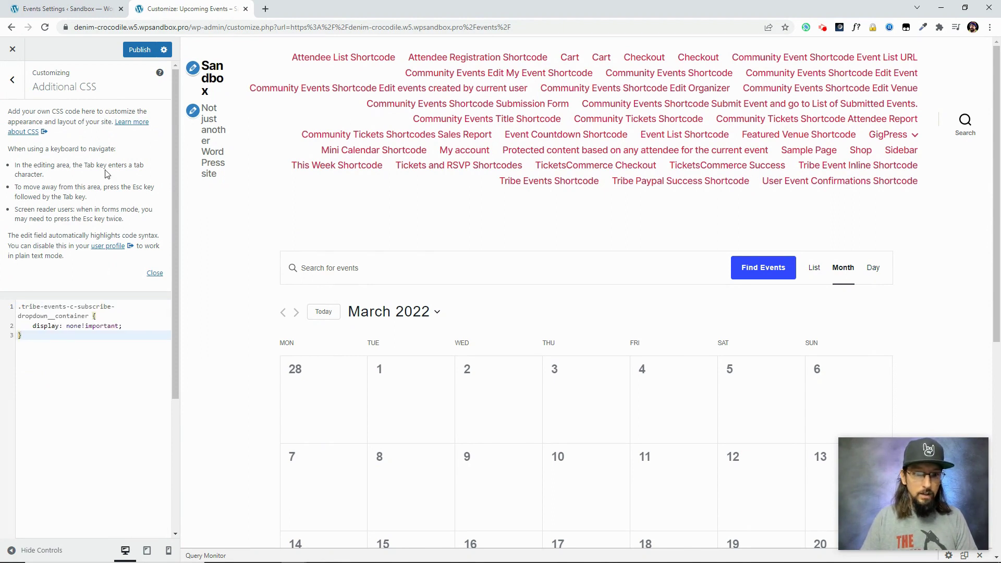
{"action": "left_click", "coordinate": [141, 53]}
{"action": "left_click", "coordinate": [12, 50]}
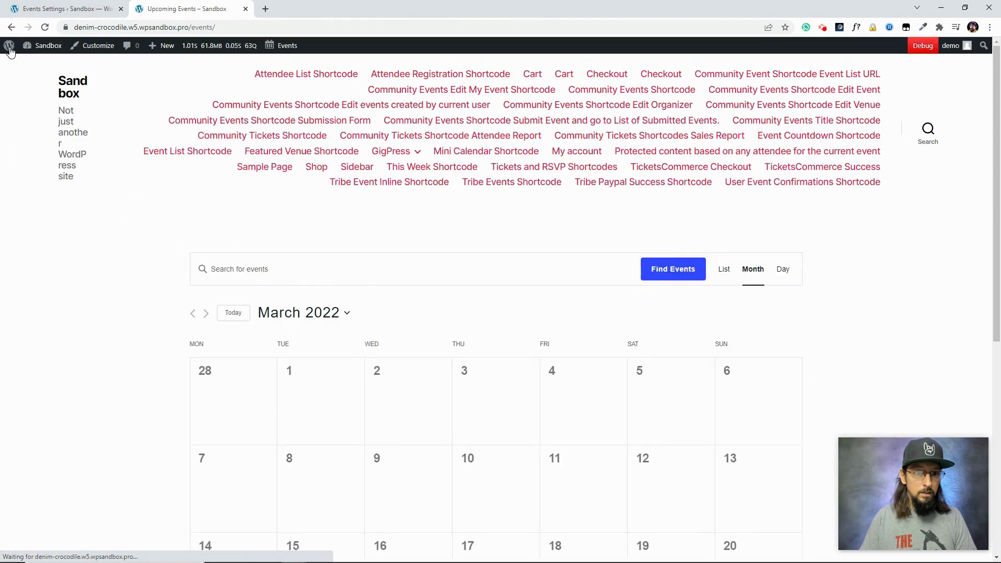
Step: Reload the public events page and check below the month calendar whether the Subscribe to calendar button is hidden
{"action": "left_click", "coordinate": [46, 28]}
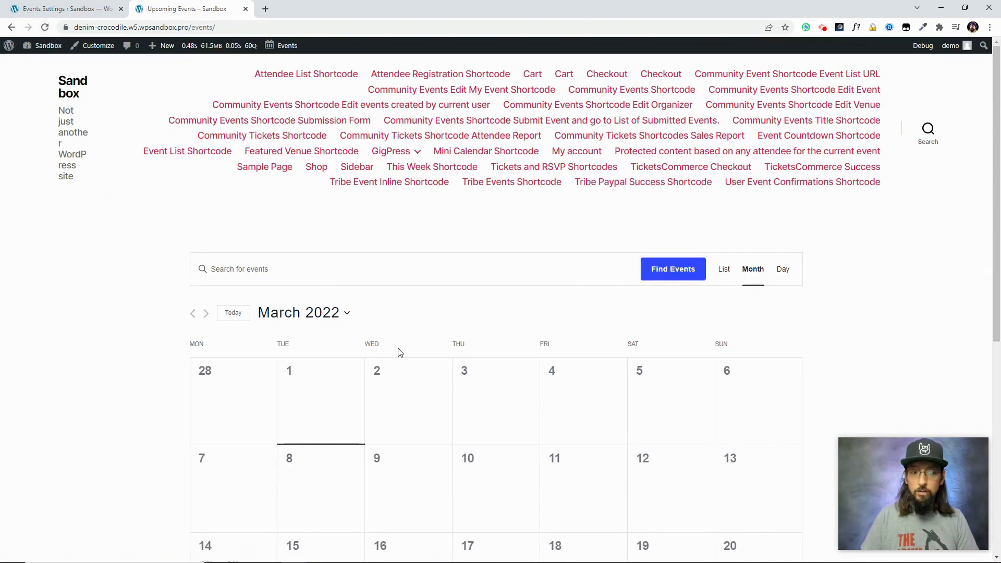
{"action": "scroll", "coordinate": [364, 396], "scroll_direction": "down", "scroll_amount": 7}
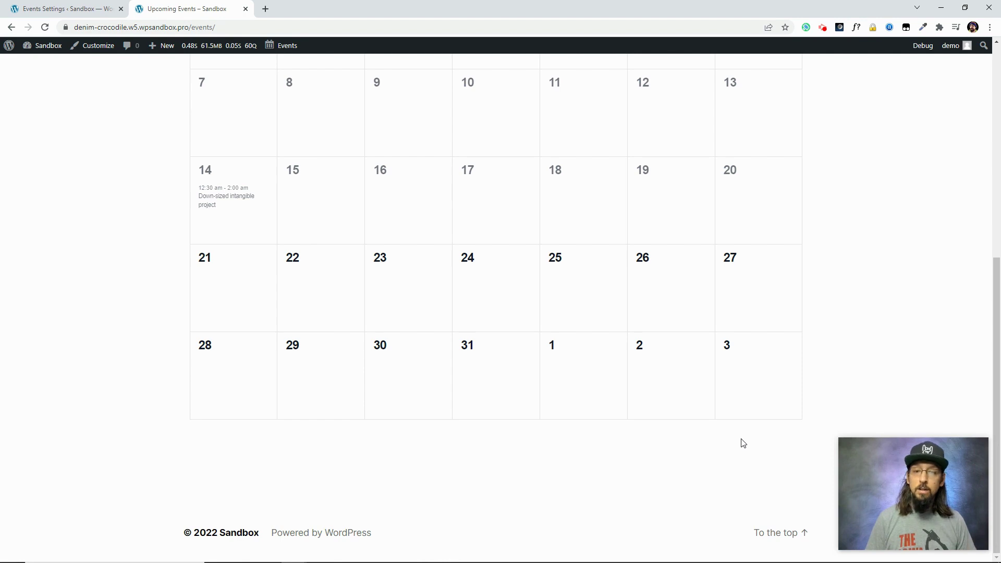
{"action": "scroll", "coordinate": [539, 404], "scroll_direction": "up", "scroll_amount": 2}
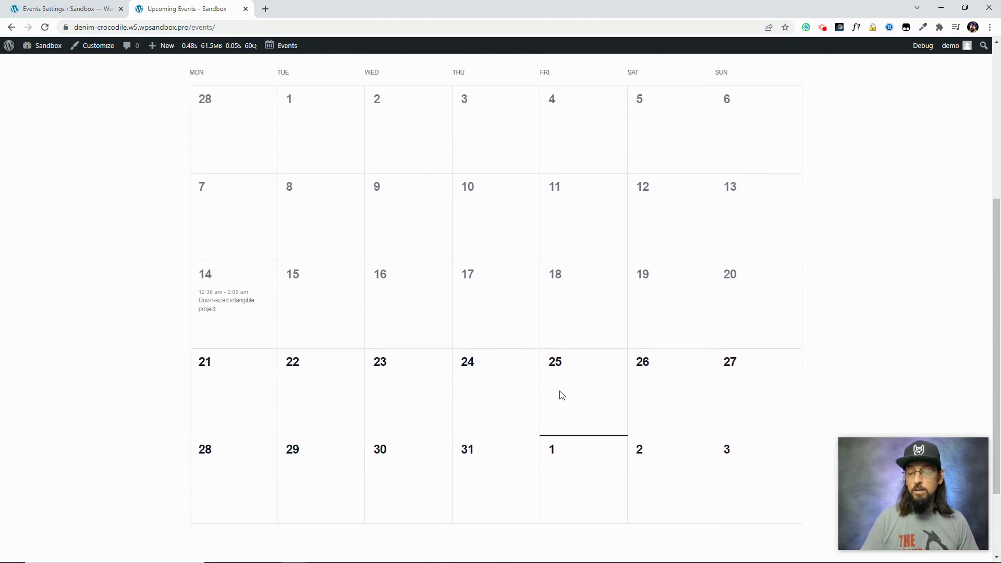
{"action": "scroll", "coordinate": [558, 396], "scroll_direction": "up", "scroll_amount": 3}
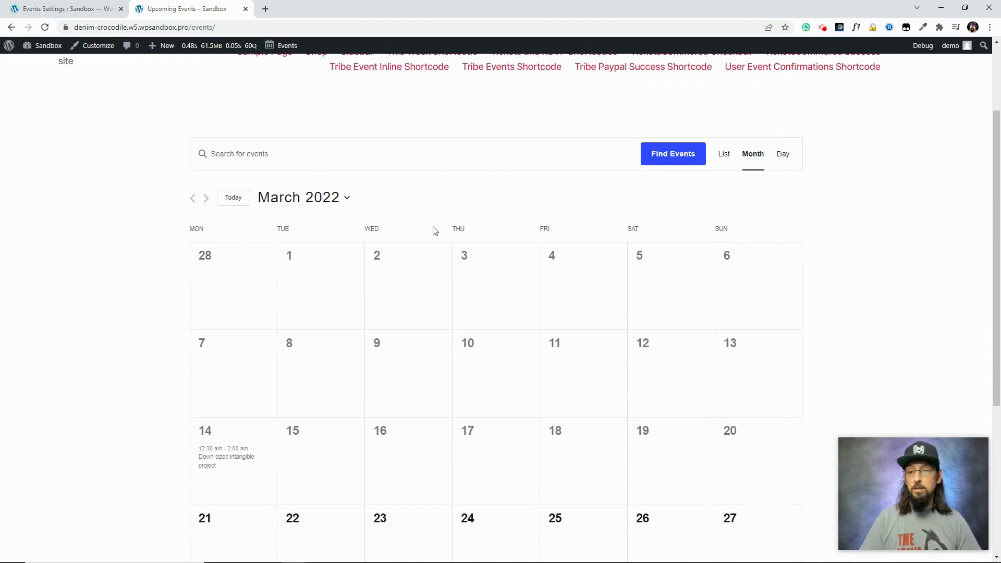
{"action": "scroll", "coordinate": [382, 283], "scroll_direction": "up", "scroll_amount": 2}
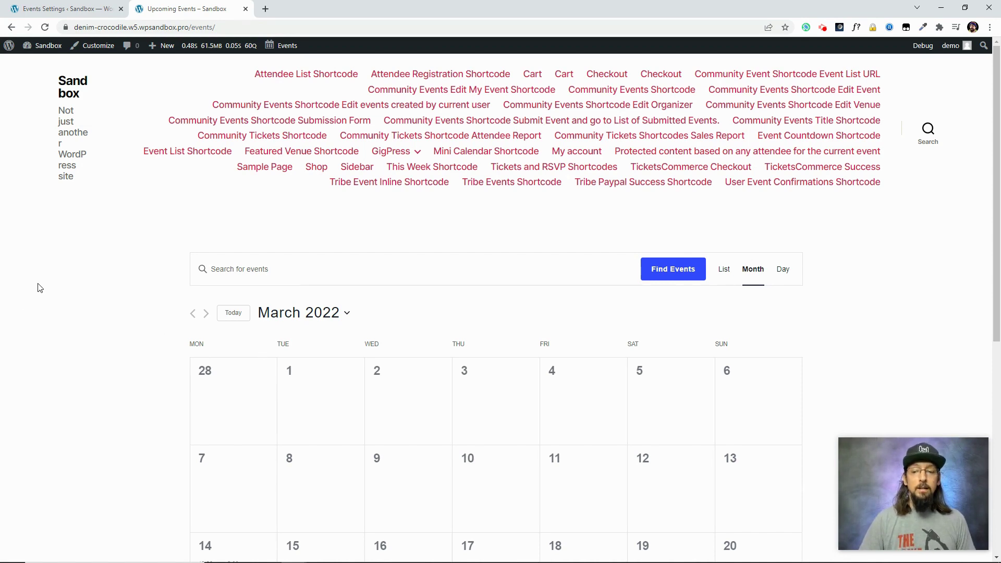
Step: View the events page's source and examine everything between the opening and closing head tags, including the wp-custom-css style block
{"action": "right_click", "coordinate": [121, 263]}
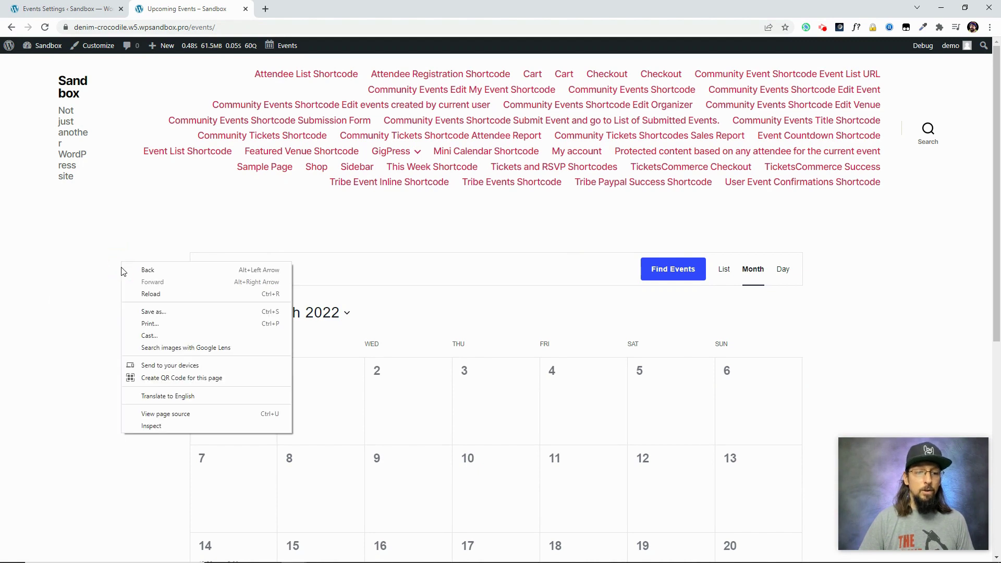
{"action": "left_click", "coordinate": [155, 414]}
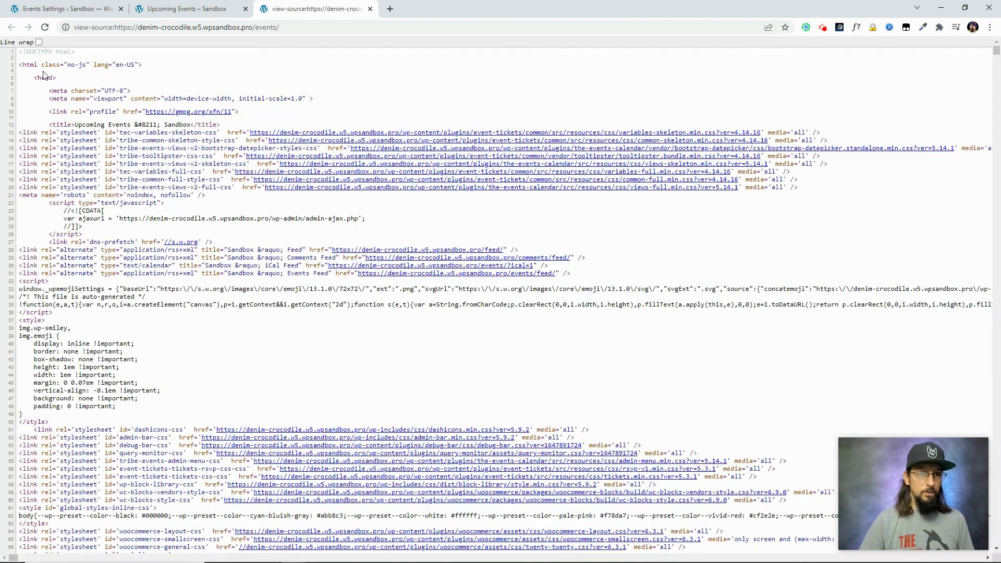
{"action": "left_click_drag", "start_coordinate": [33, 78], "coordinate": [61, 83]}
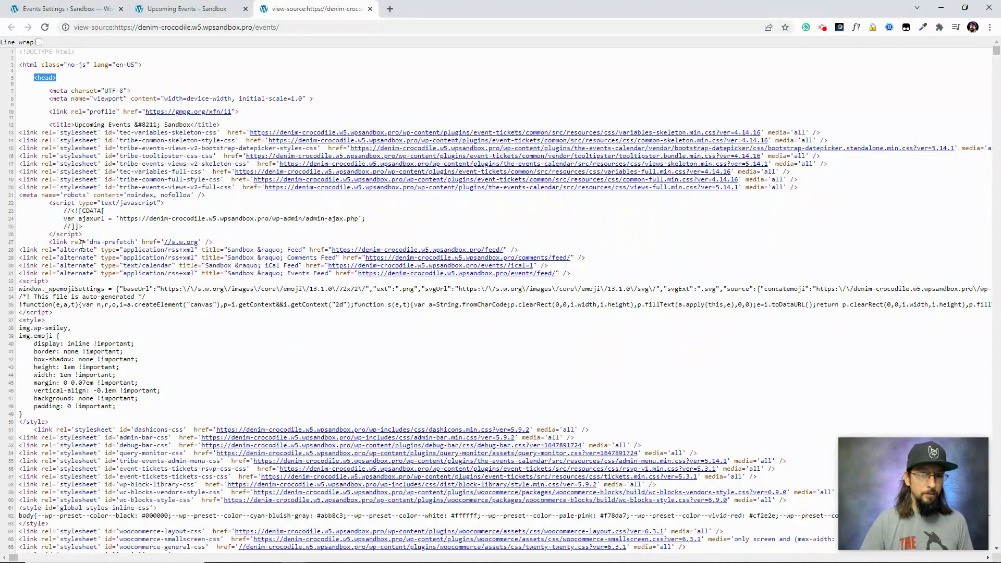
{"action": "scroll", "coordinate": [83, 313], "scroll_direction": "down", "scroll_amount": 10}
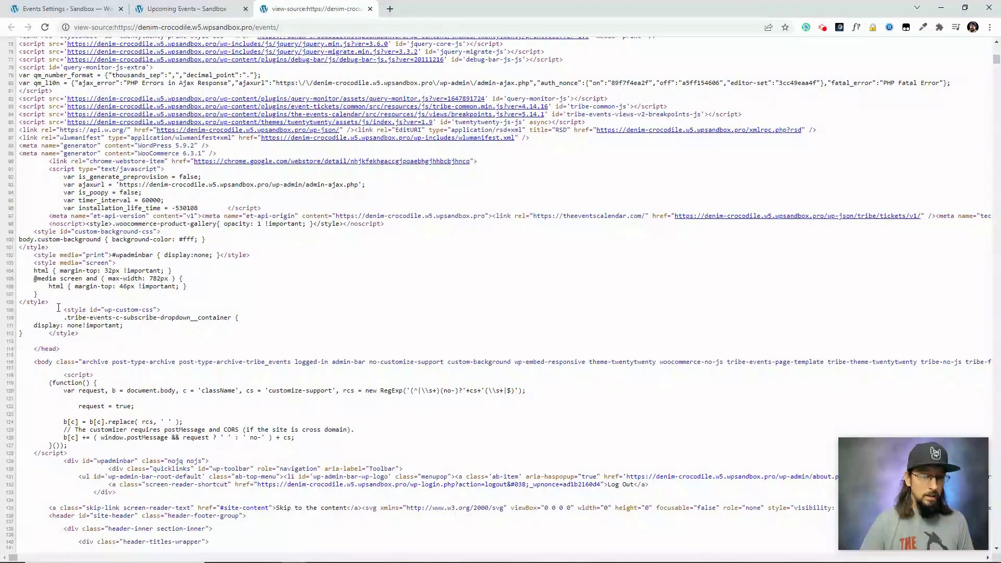
{"action": "left_click_drag", "start_coordinate": [61, 349], "coordinate": [33, 349]}
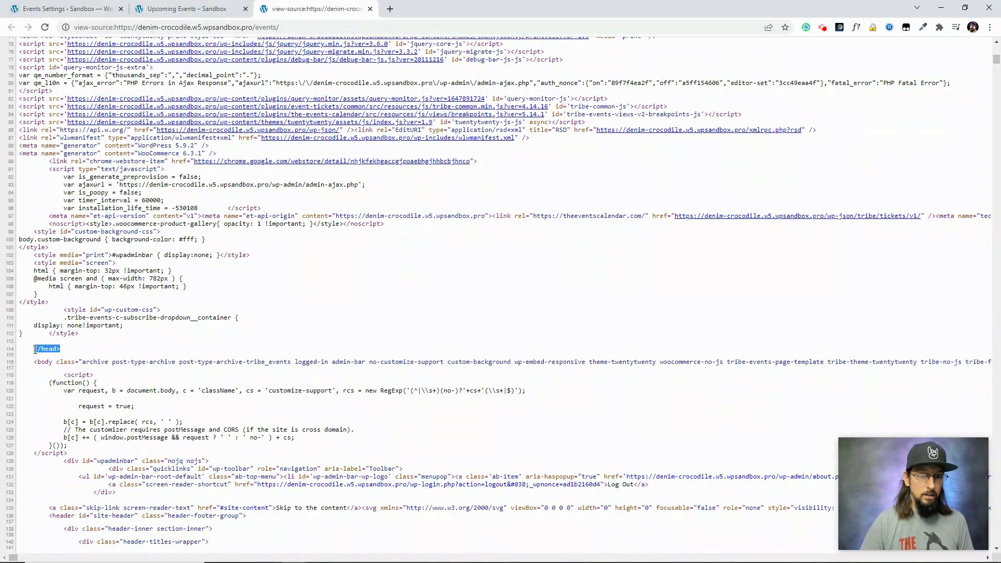
{"action": "scroll", "coordinate": [59, 349], "scroll_direction": "up", "scroll_amount": 3}
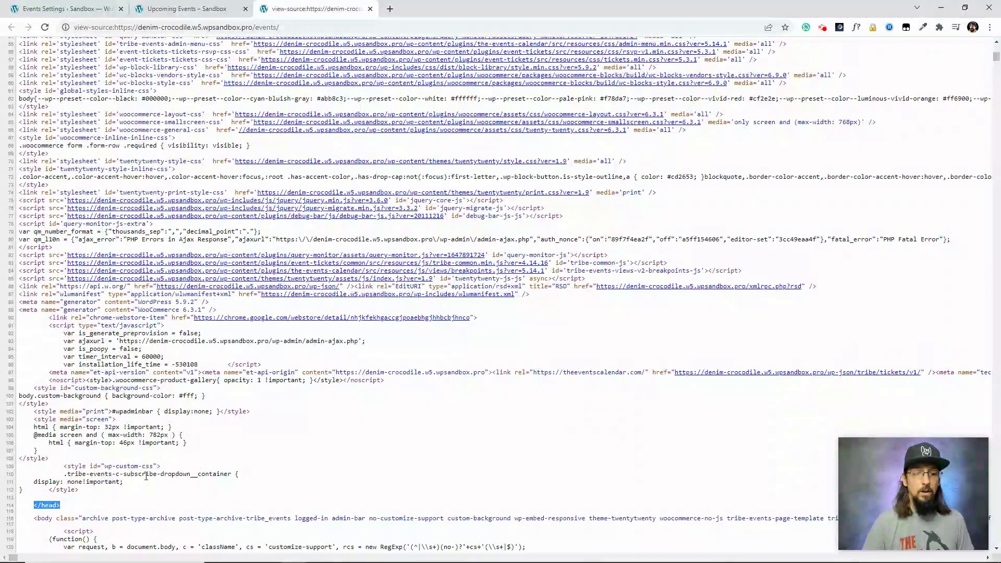
{"action": "scroll", "coordinate": [95, 508], "scroll_direction": "up", "scroll_amount": 10}
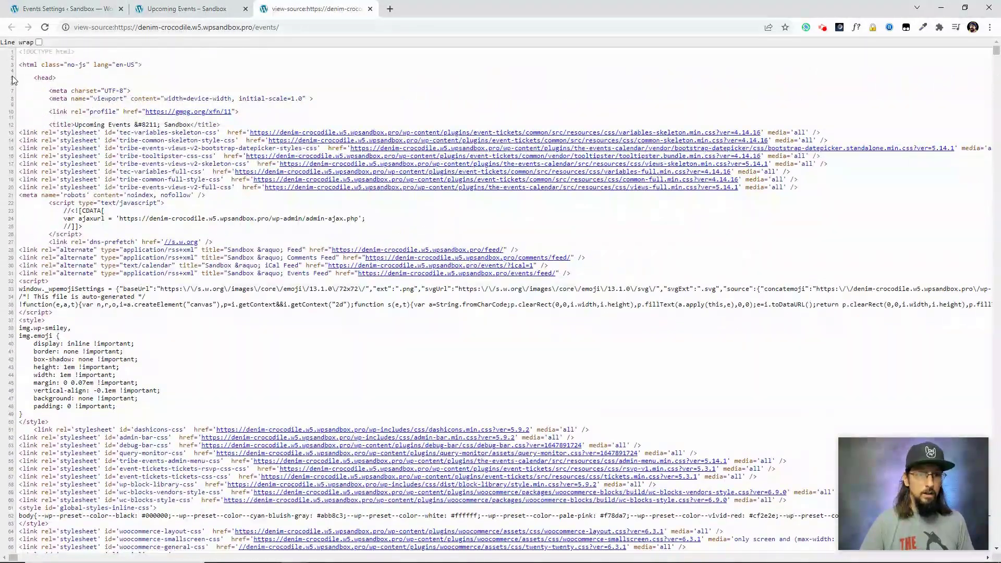
{"action": "scroll", "coordinate": [20, 79], "scroll_direction": "down", "scroll_amount": 10}
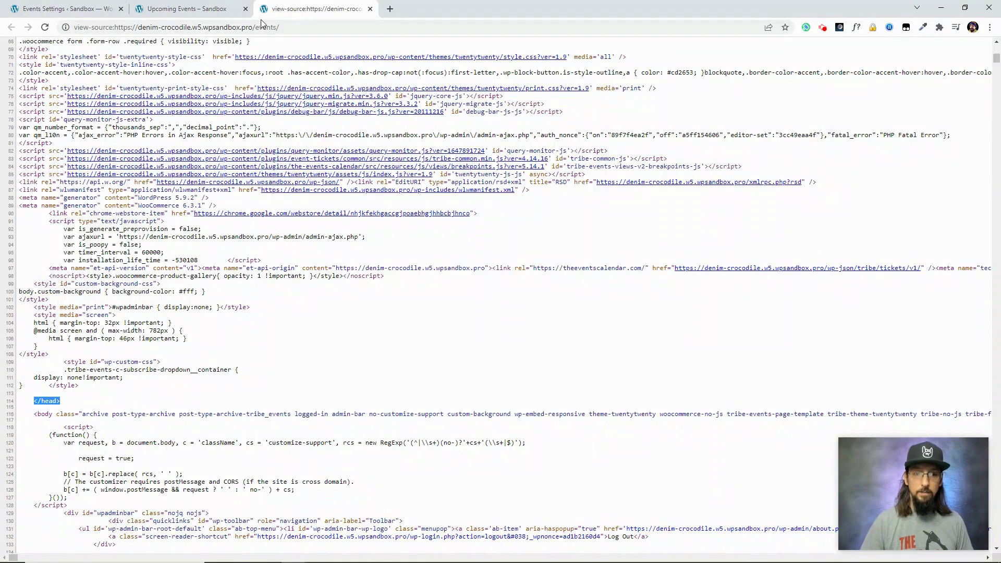
Step: Switch to the WordPress admin and open the Theme File Editor for Twenty Twenty, accepting the direct-edit warning
{"action": "left_click", "coordinate": [177, 8]}
{"action": "left_click", "coordinate": [41, 13]}
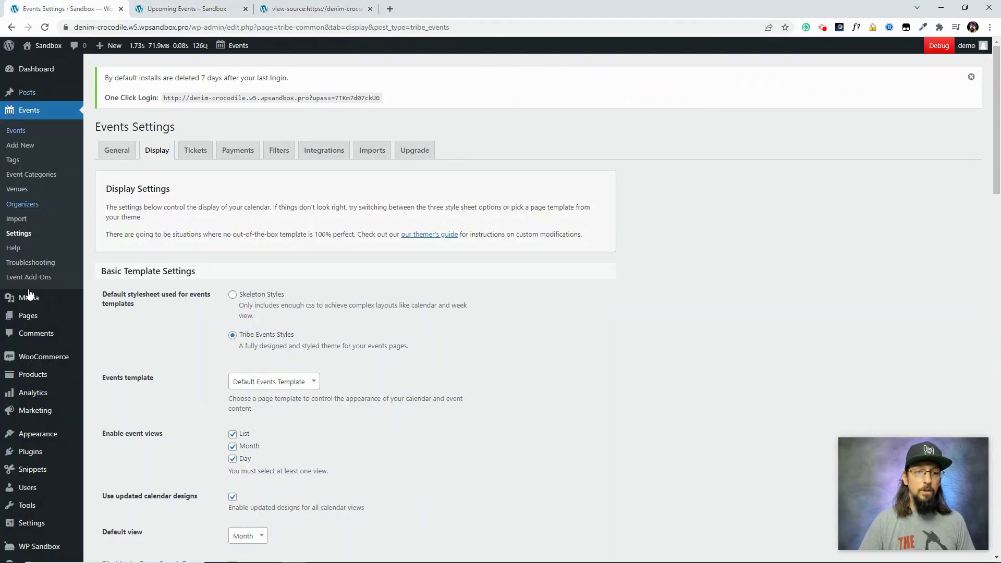
{"action": "mouse_move", "coordinate": [29, 434]}
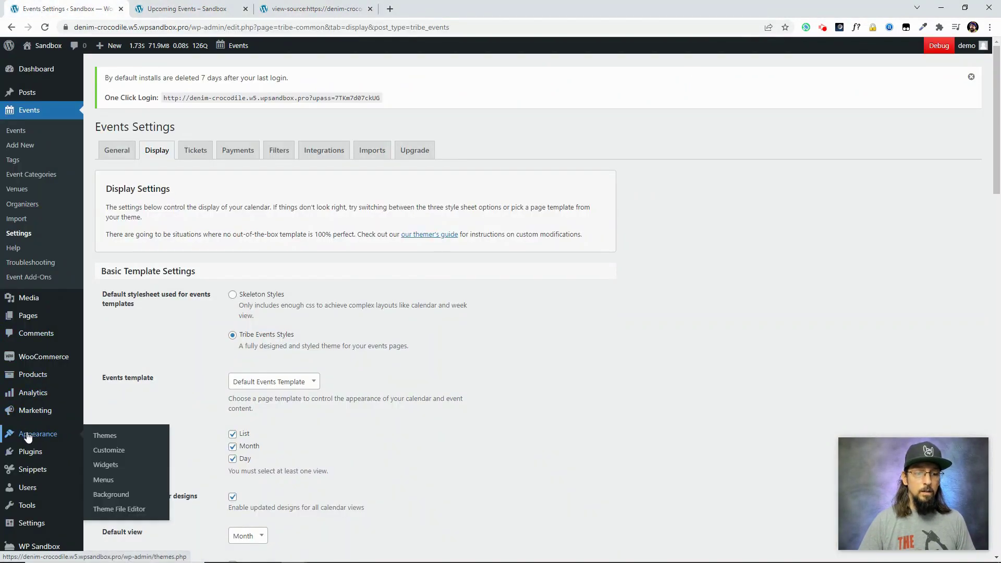
{"action": "left_click", "coordinate": [102, 441]}
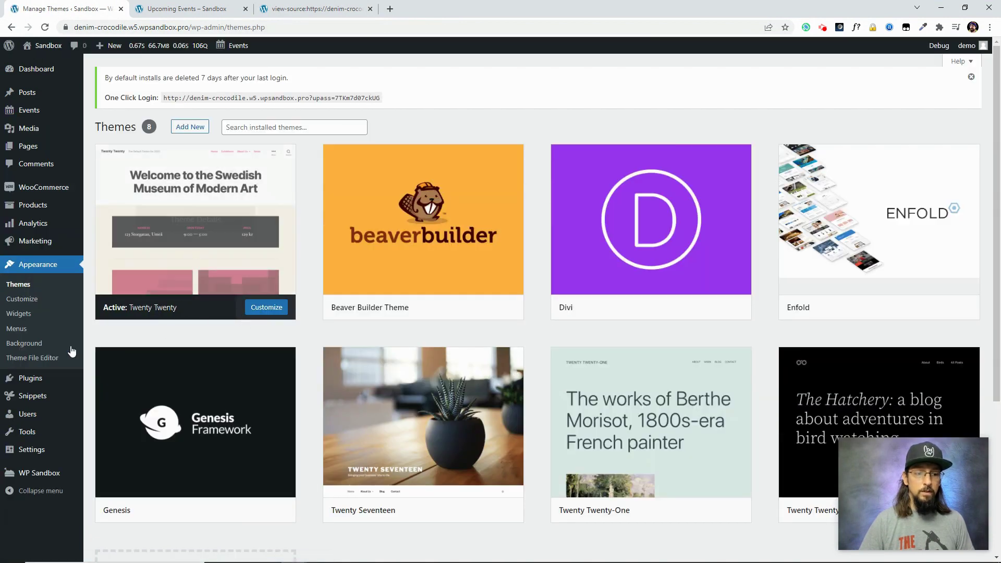
{"action": "left_click", "coordinate": [35, 360]}
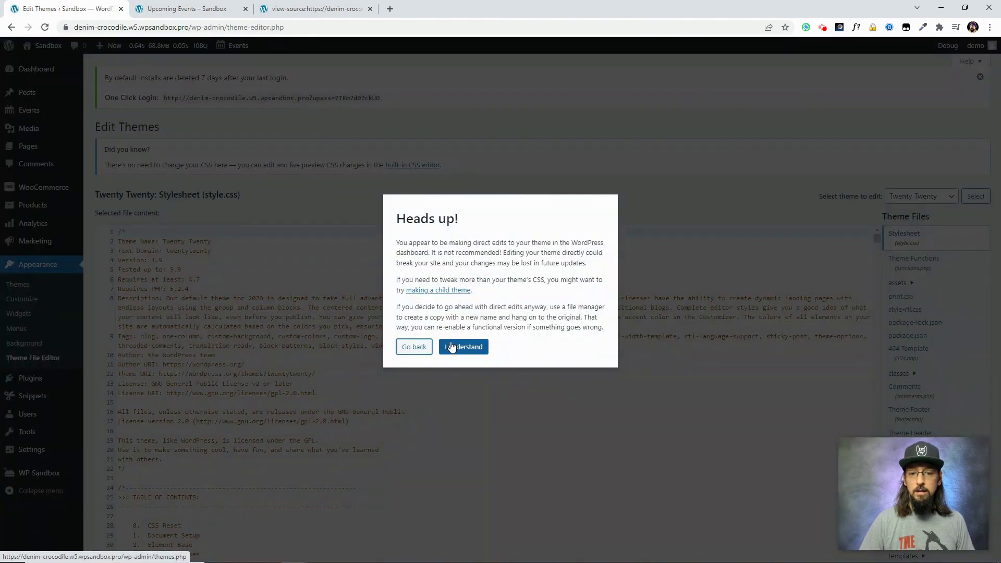
{"action": "left_click", "coordinate": [452, 346]}
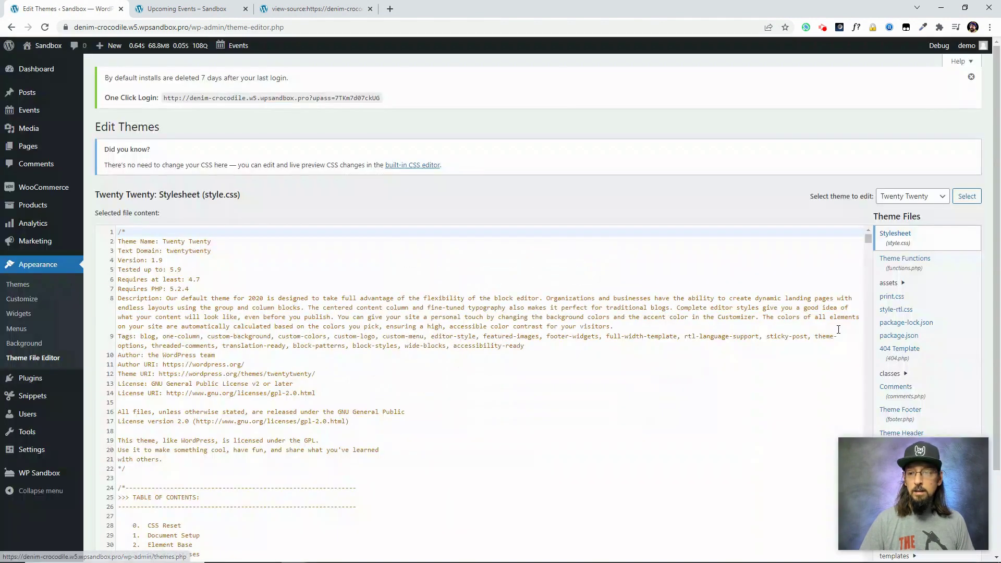
Step: Open the Theme Header file (header.php) and locate its opening and closing head tags
{"action": "scroll", "coordinate": [904, 375], "scroll_direction": "down", "scroll_amount": 2}
{"action": "left_click", "coordinate": [903, 337]}
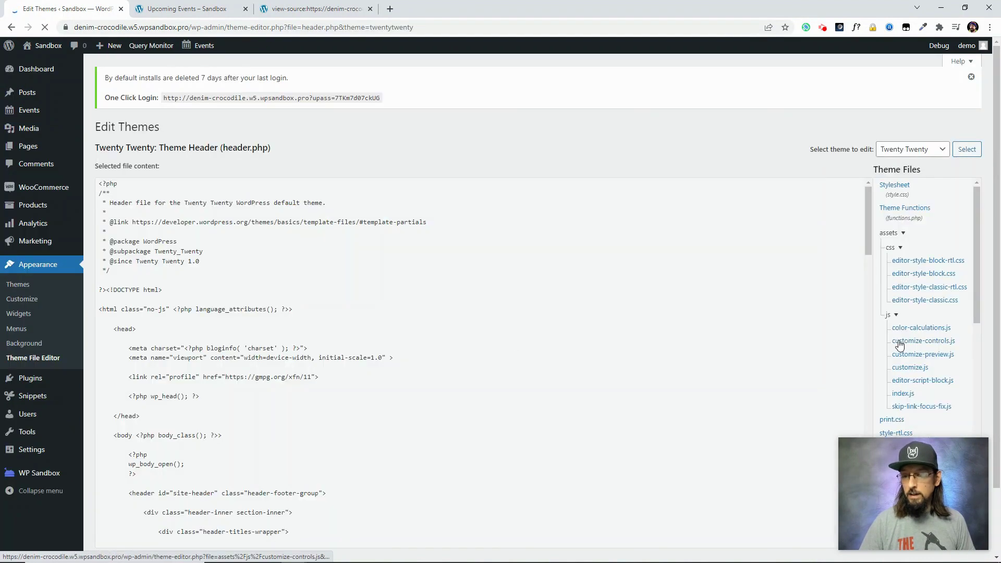
{"action": "scroll", "coordinate": [155, 286], "scroll_direction": "down", "scroll_amount": 3}
{"action": "scroll", "coordinate": [155, 287], "scroll_direction": "up", "scroll_amount": 3}
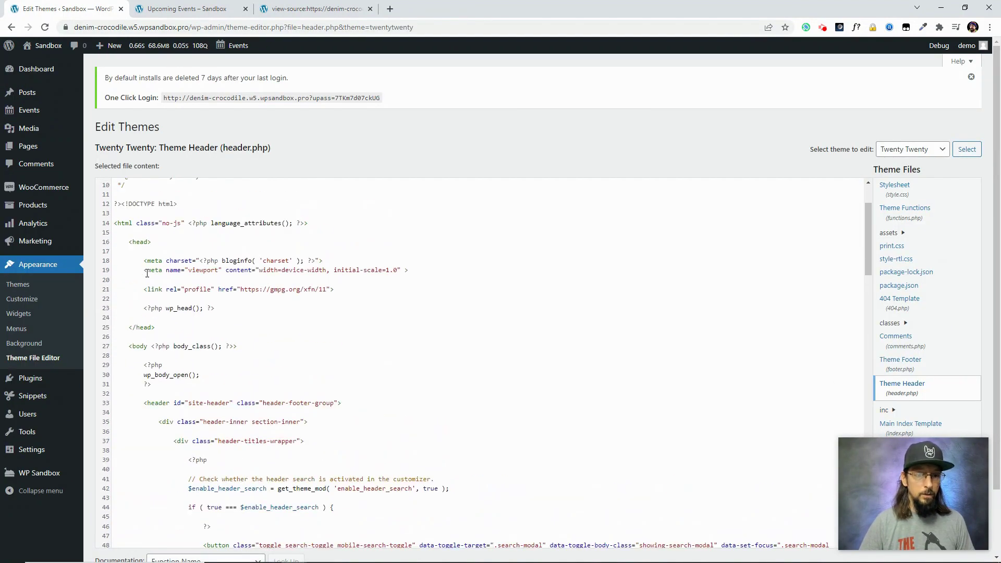
{"action": "left_click", "coordinate": [160, 328]}
{"action": "scroll", "coordinate": [160, 329], "scroll_direction": "down", "scroll_amount": 2}
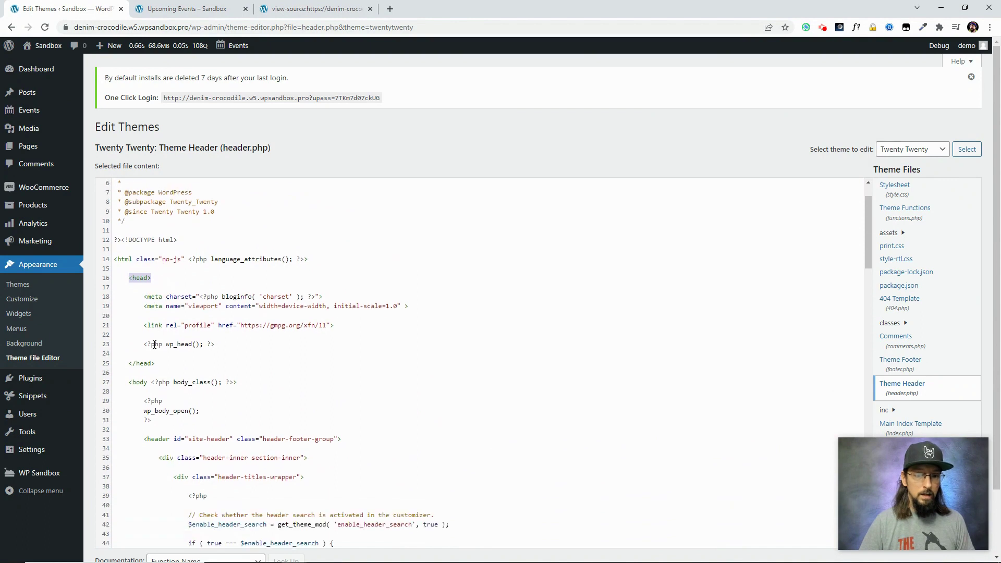
{"action": "left_click", "coordinate": [136, 307]}
{"action": "left_click", "coordinate": [132, 307]}
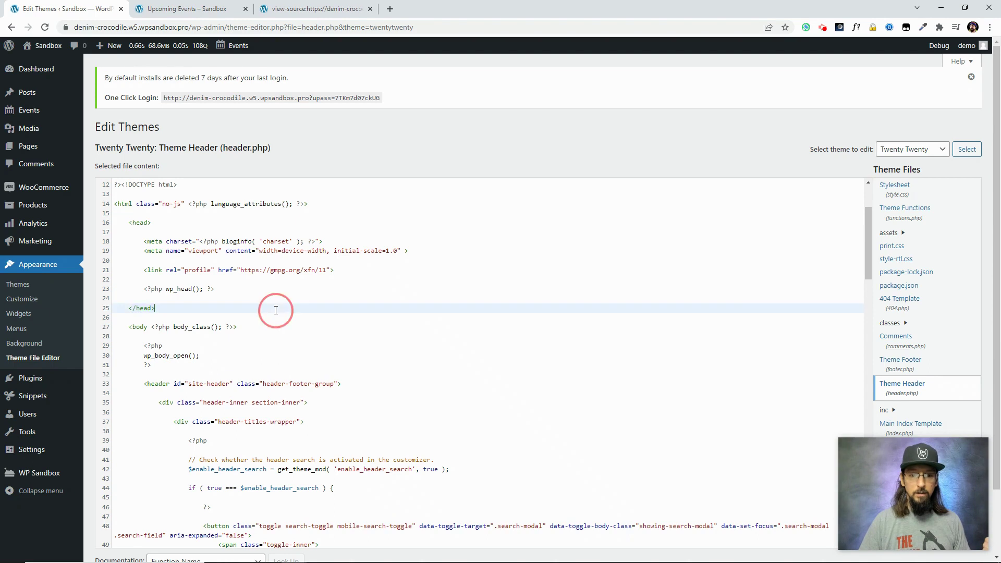
Step: Highlight the wp_head() call inside the head section of header.php
{"action": "left_click", "coordinate": [203, 288]}
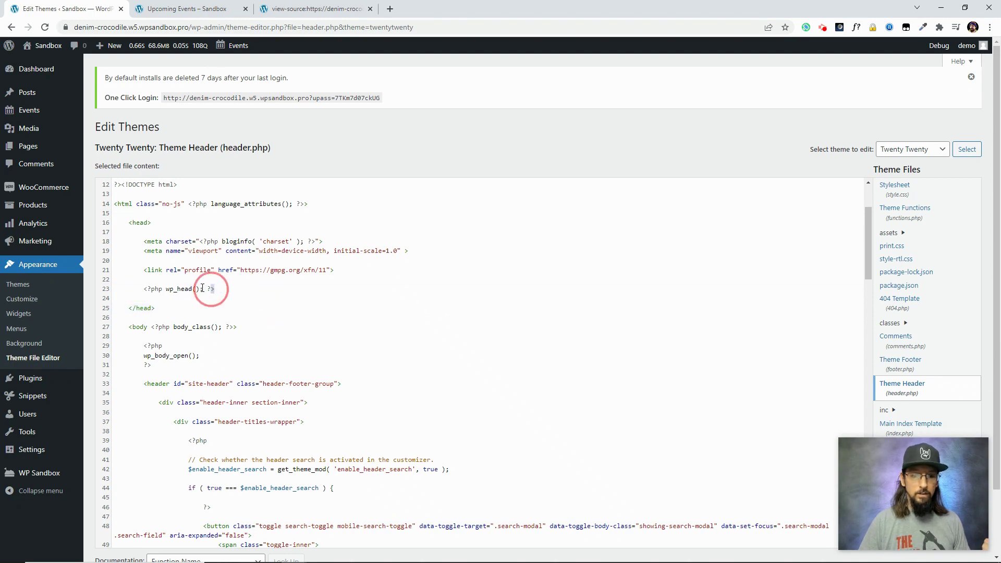
{"action": "left_click", "coordinate": [175, 290]}
{"action": "left_click_drag", "start_coordinate": [166, 290], "coordinate": [195, 292]}
{"action": "left_click_drag", "start_coordinate": [202, 292], "coordinate": [190, 292]}
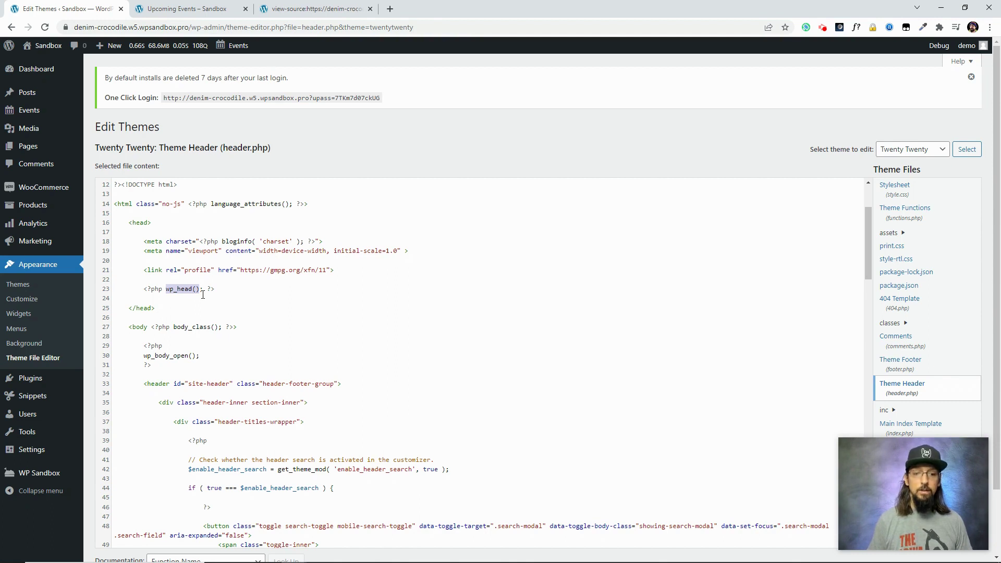
{"action": "left_click", "coordinate": [202, 295]}
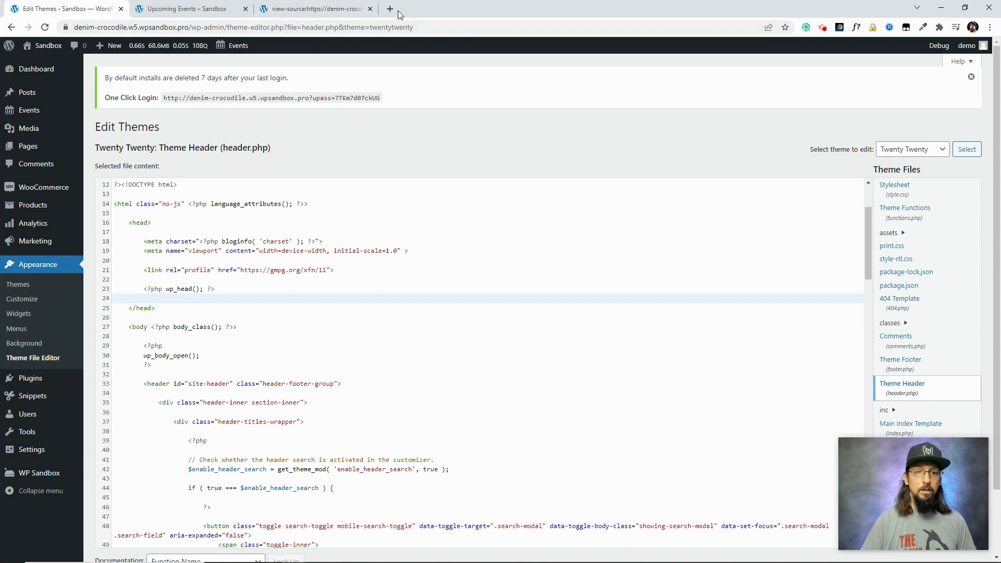
Step: Search Google for wp_head() in a new browser tab and open its function page on WordPress Developer Resources
{"action": "left_click", "coordinate": [396, 11]}
{"action": "type", "text": "wp_head()"}
{"action": "key", "text": "Return"}
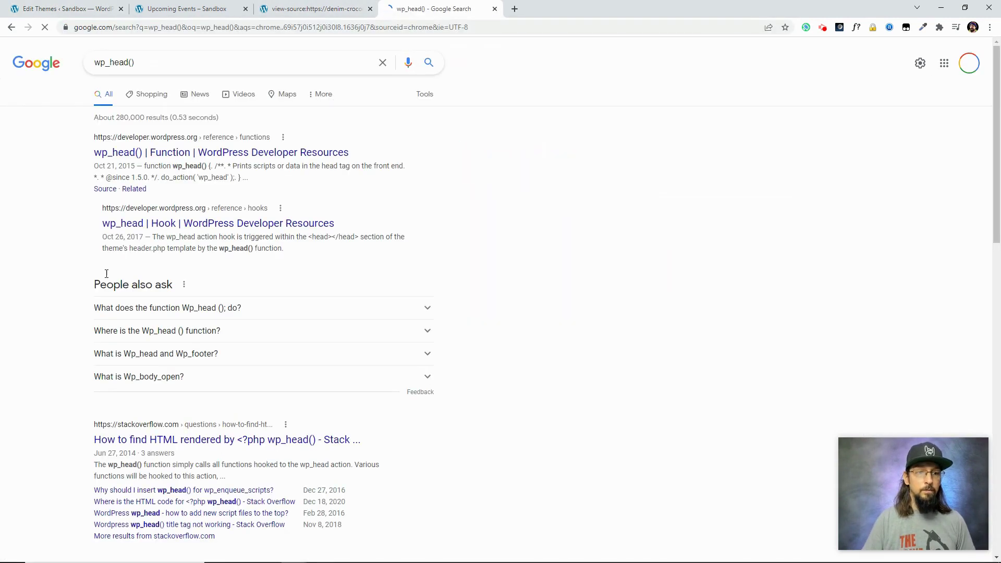
{"action": "left_click", "coordinate": [167, 153]}
Step: Examine the wp_head() source code, highlighting its do_action( 'wp_head' ) line and the function declaration
{"action": "scroll", "coordinate": [239, 272], "scroll_direction": "down", "scroll_amount": 2}
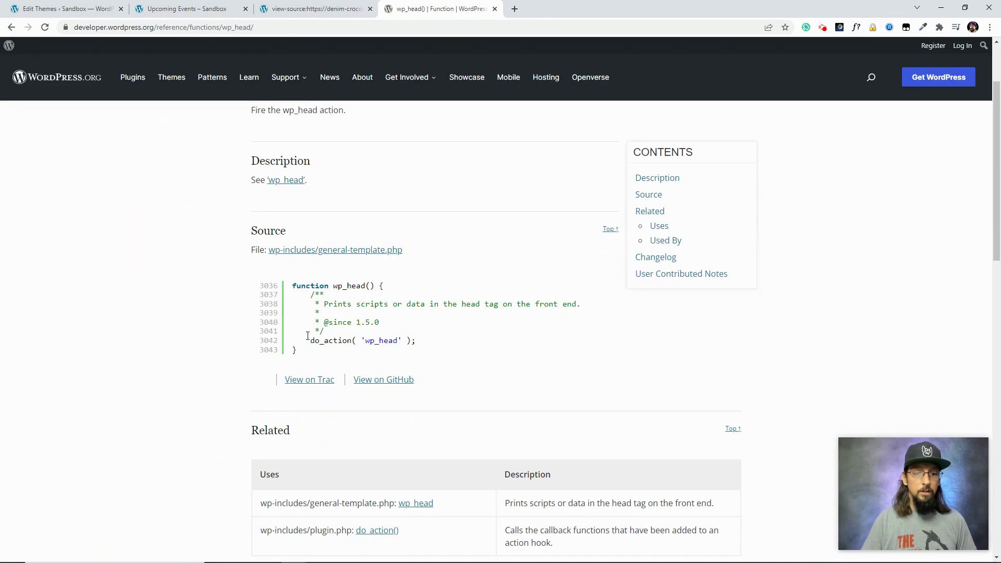
{"action": "left_click_drag", "start_coordinate": [310, 340], "coordinate": [421, 345]}
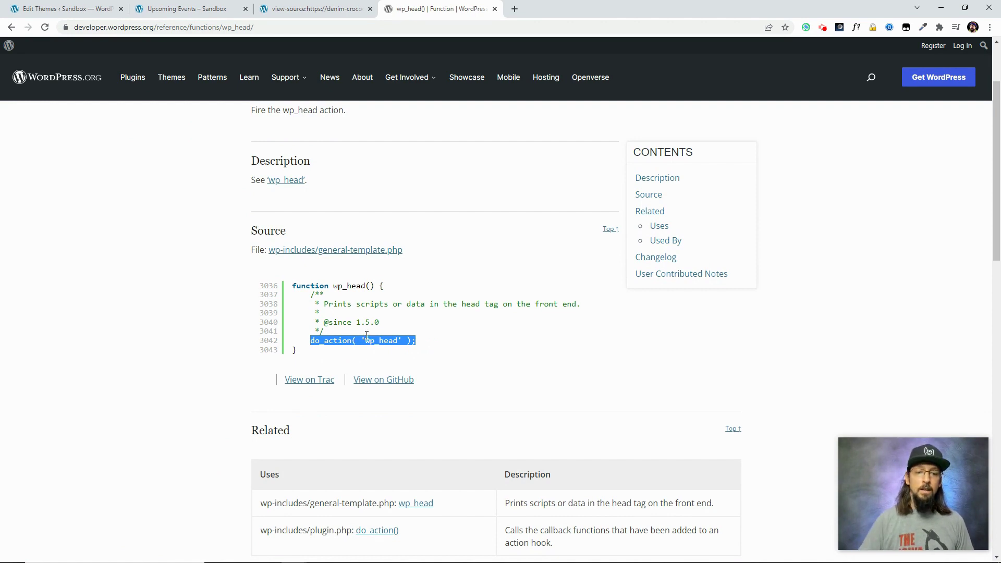
{"action": "left_click", "coordinate": [339, 344]}
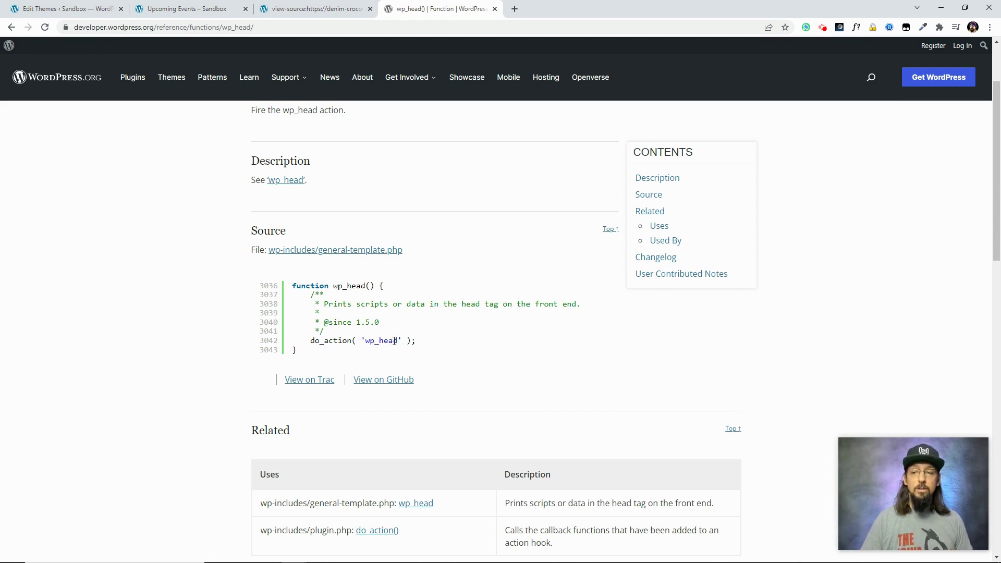
{"action": "scroll", "coordinate": [394, 341], "scroll_direction": "down", "scroll_amount": 2}
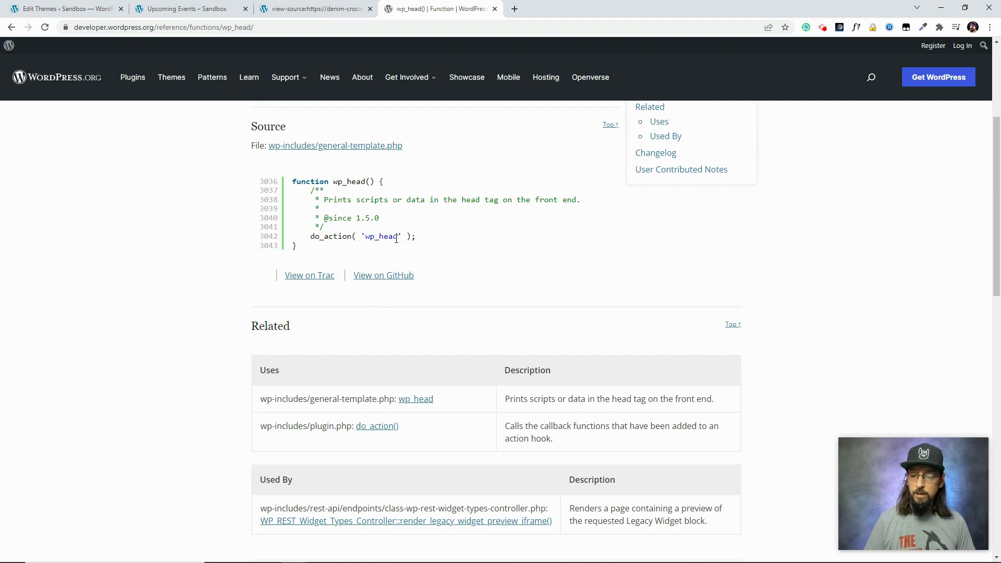
{"action": "scroll", "coordinate": [404, 234], "scroll_direction": "up", "scroll_amount": 1}
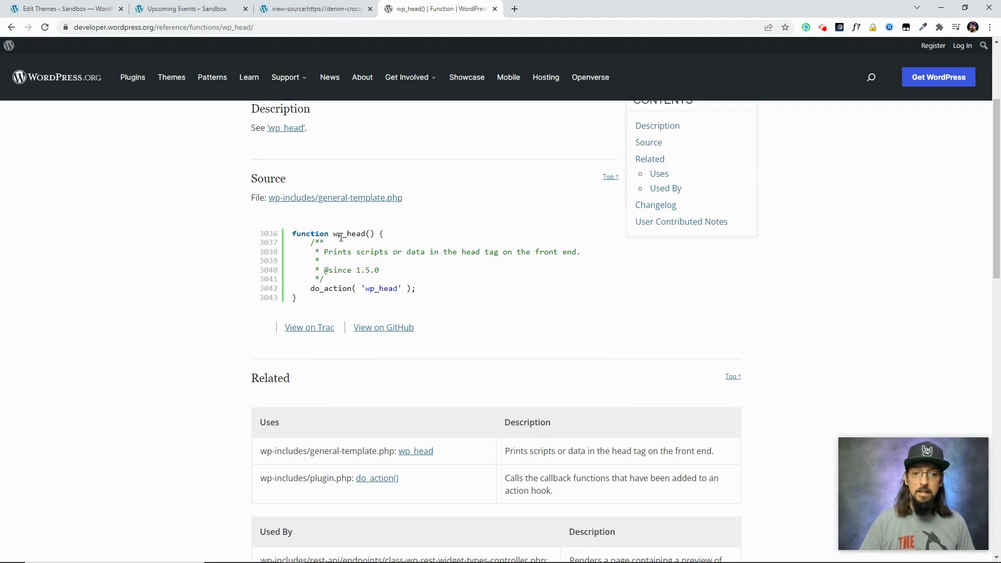
{"action": "left_click_drag", "start_coordinate": [333, 233], "coordinate": [388, 238]}
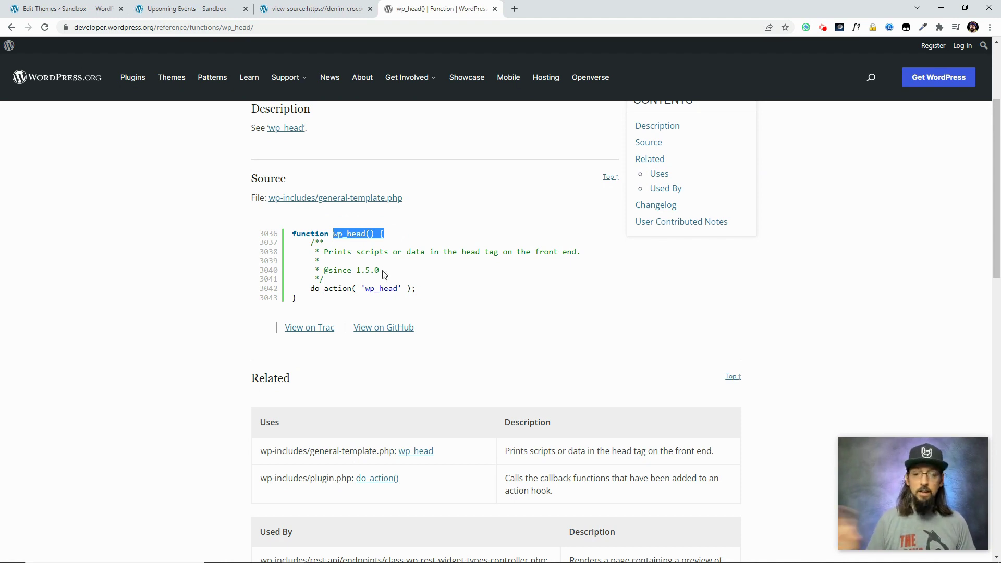
Step: Highlight the do_action( 'wp_head' ) call in the function reference and review the head output in the events page's source
{"action": "left_click_drag", "start_coordinate": [417, 288], "coordinate": [306, 289]}
{"action": "left_click", "coordinate": [456, 296]}
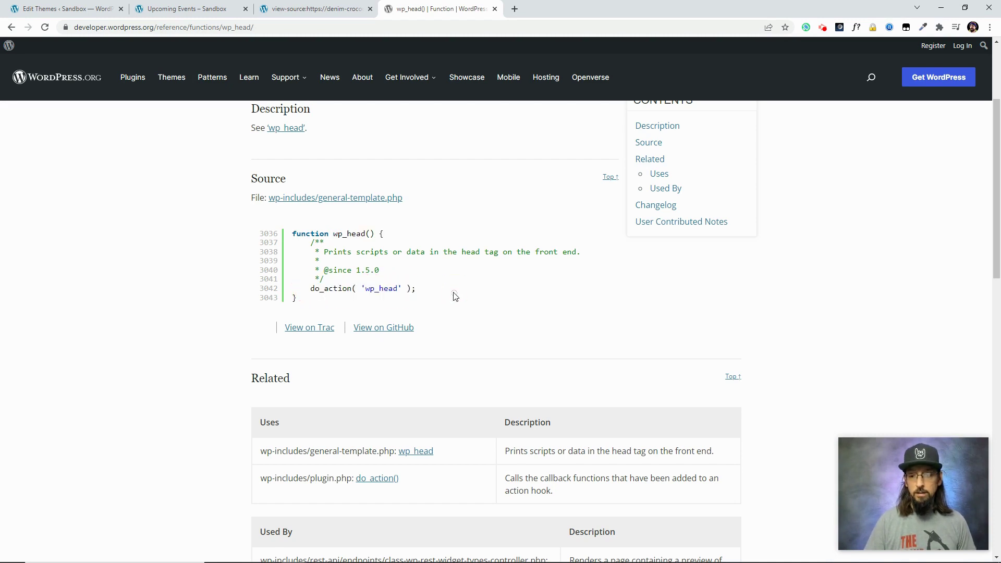
{"action": "left_click", "coordinate": [312, 11]}
{"action": "scroll", "coordinate": [59, 142], "scroll_direction": "up", "scroll_amount": 3}
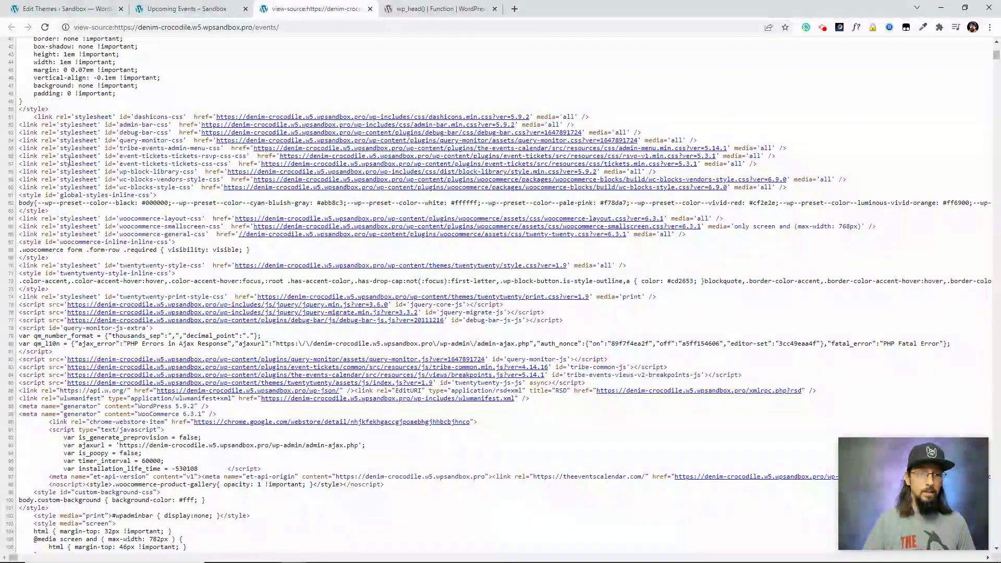
{"action": "scroll", "coordinate": [59, 143], "scroll_direction": "up", "scroll_amount": 2}
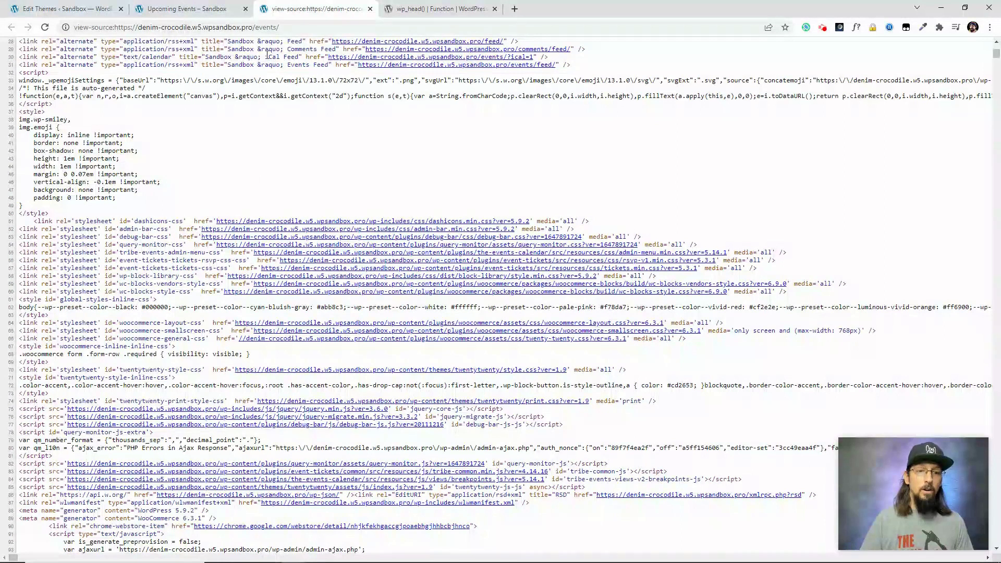
Step: Return to header.php in the theme editor and highlight the head section and its wp_head() call
{"action": "left_click", "coordinate": [187, 9]}
{"action": "left_click", "coordinate": [82, 11]}
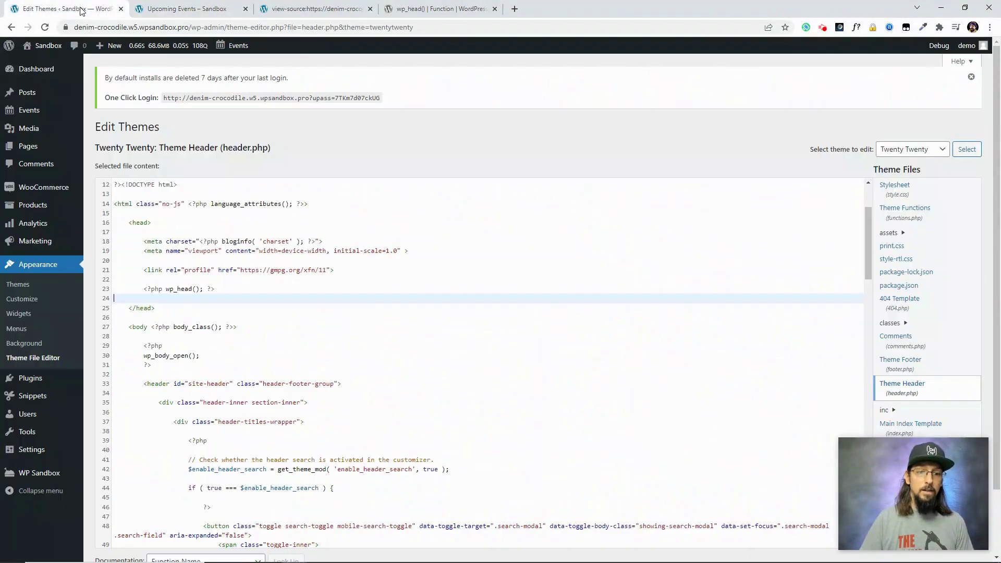
{"action": "left_click_drag", "start_coordinate": [155, 308], "coordinate": [129, 223]}
{"action": "left_click_drag", "start_coordinate": [222, 288], "coordinate": [142, 288]}
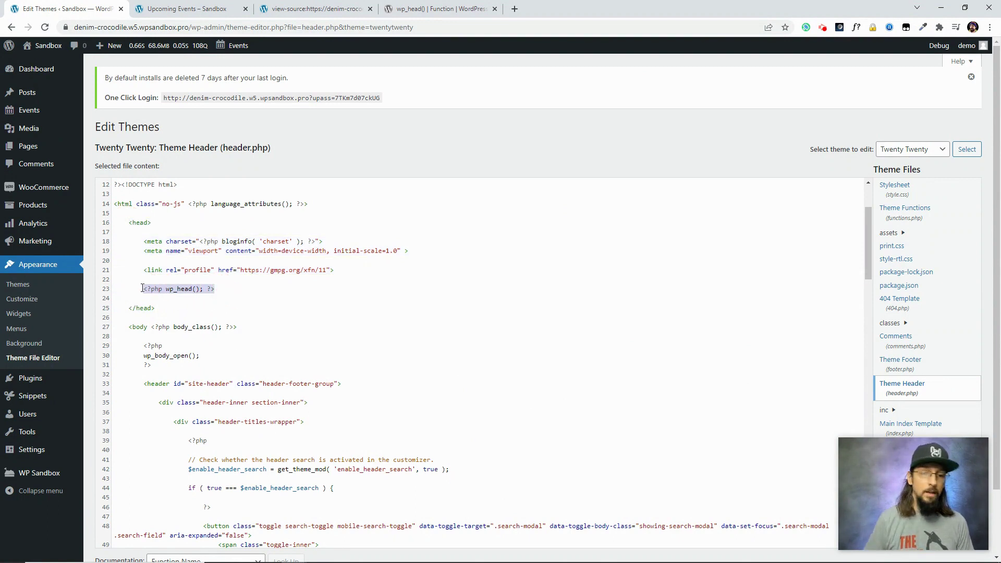
{"action": "left_click", "coordinate": [142, 288]}
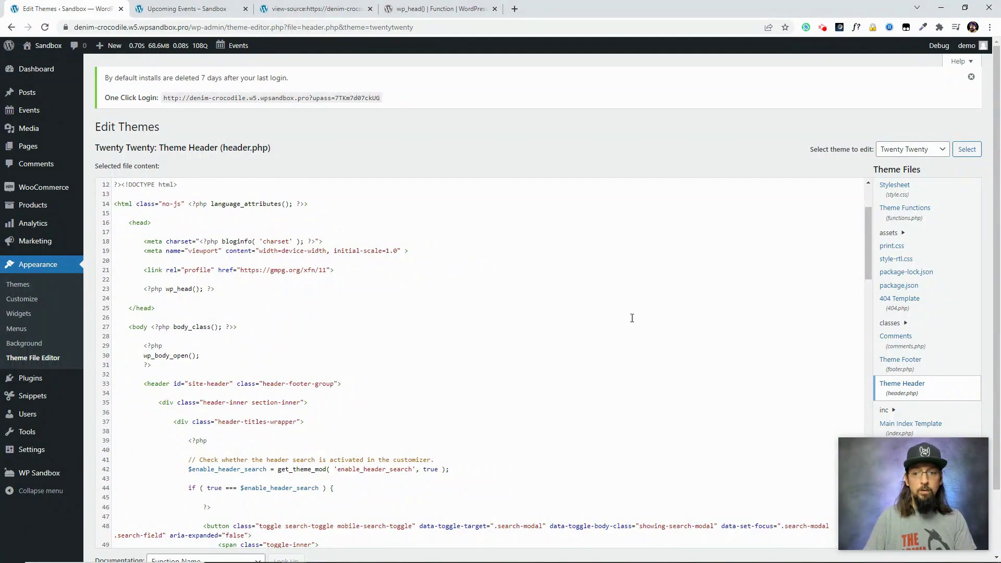
Step: Open the Twenty Twenty Theme Functions file (functions.php) and add blank lines at its very end
{"action": "left_click", "coordinate": [913, 222]}
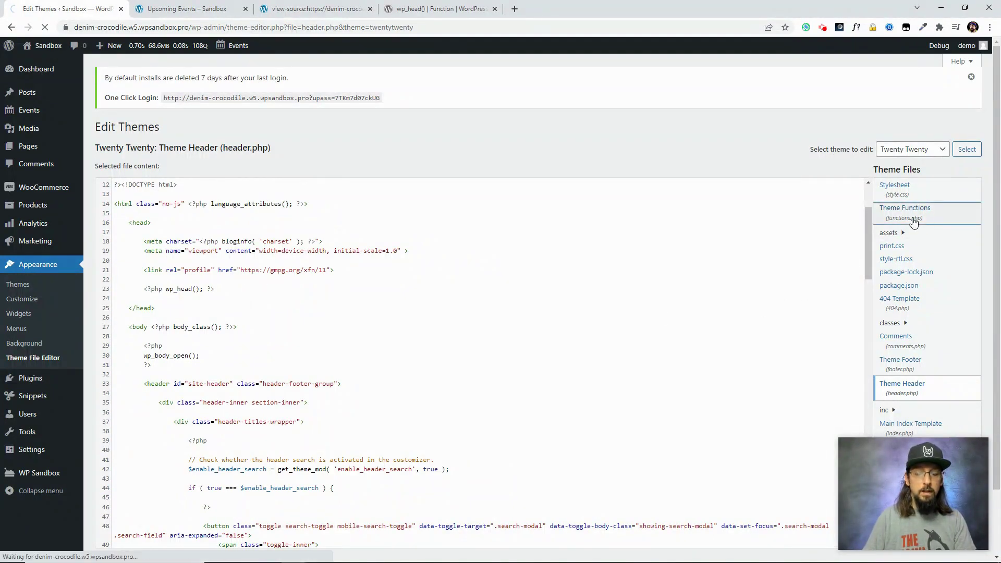
{"action": "scroll", "coordinate": [254, 365], "scroll_direction": "down", "scroll_amount": 10}
{"action": "scroll", "coordinate": [255, 370], "scroll_direction": "down", "scroll_amount": 20}
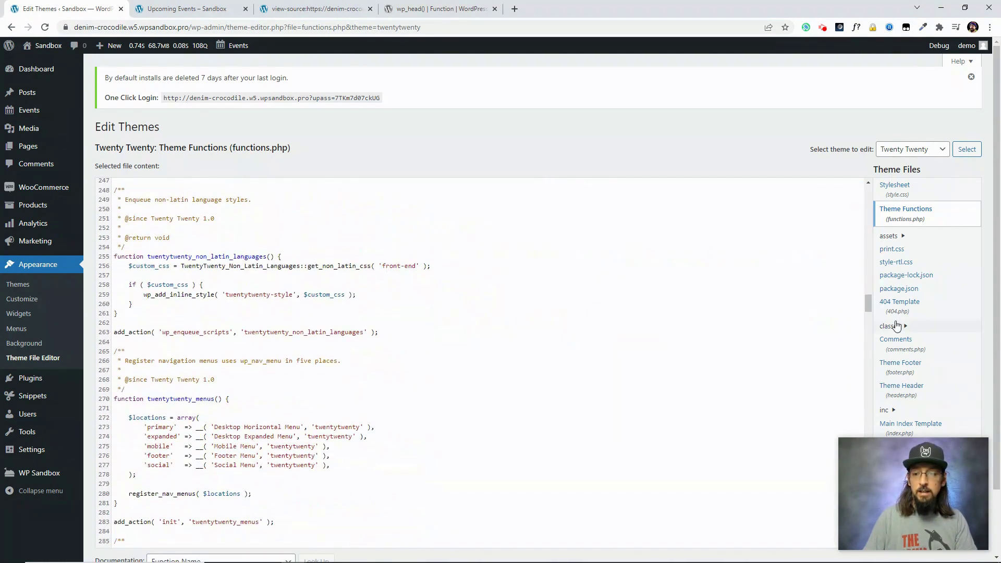
{"action": "left_click_drag", "start_coordinate": [868, 303], "coordinate": [846, 540]}
{"action": "scroll", "coordinate": [204, 467], "scroll_direction": "down", "scroll_amount": 2}
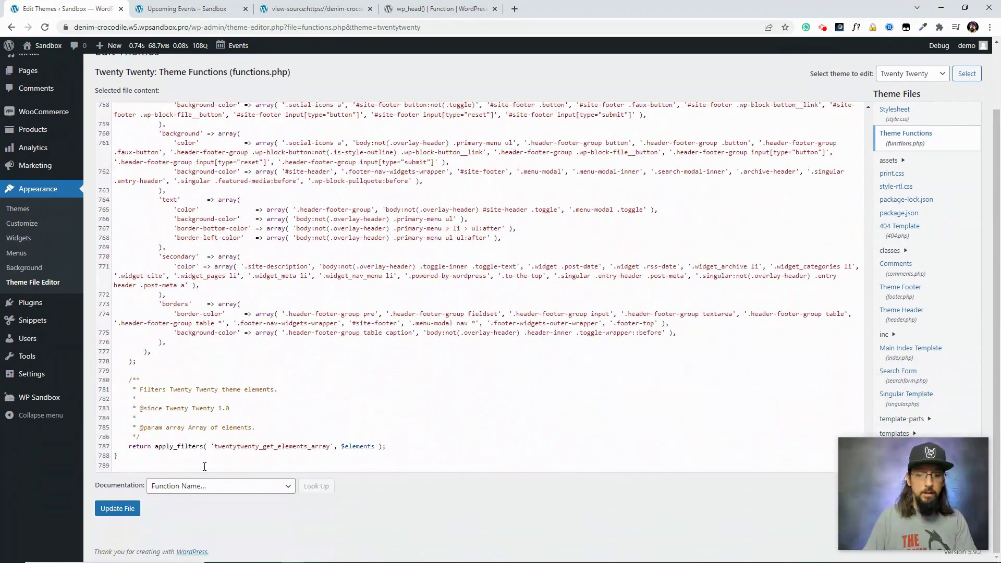
{"action": "left_click", "coordinate": [127, 467]}
{"action": "key", "text": "Return"}
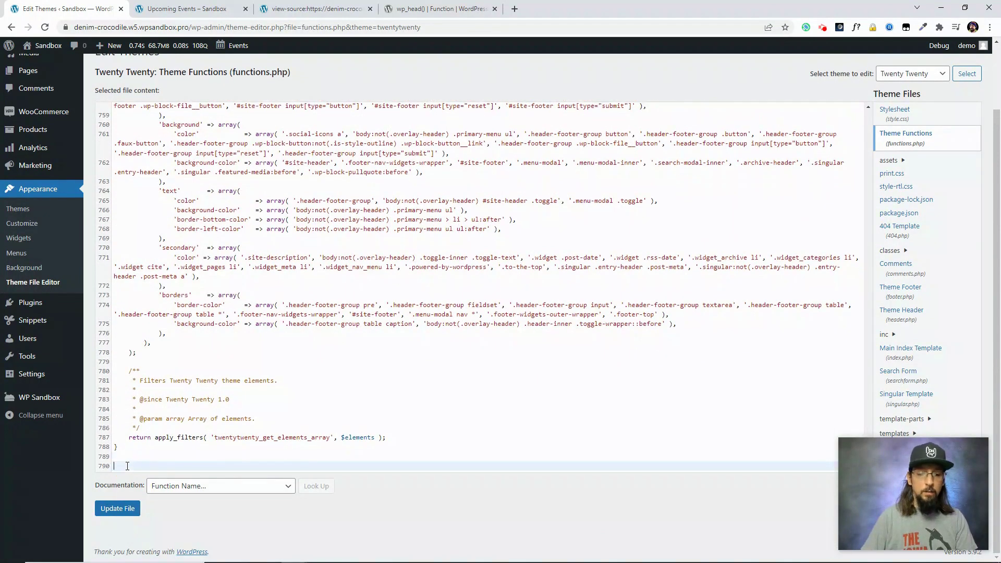
{"action": "key", "text": "Return"}
Step: Add the line add_action( 'wp_head', 'some_random_function'); at the end of functions.php
{"action": "type", "text": "add_action"}
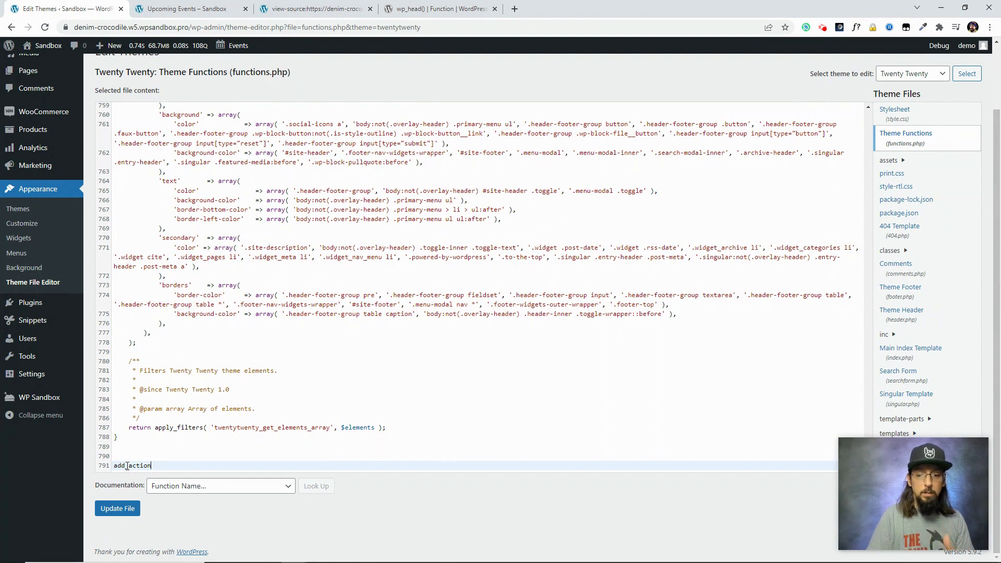
{"action": "type", "text": "( 'wp_head'"}
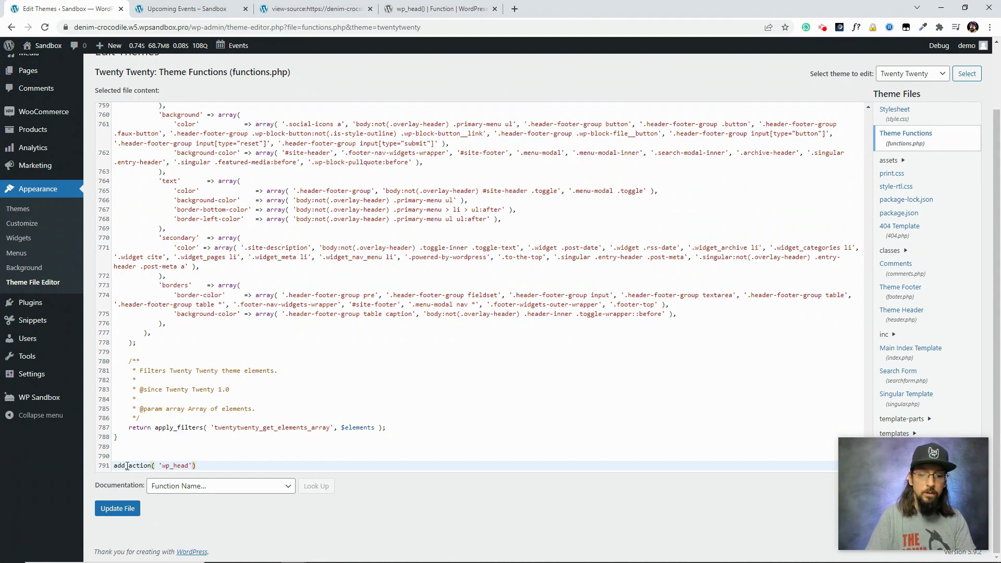
{"action": "type", "text": ", "}
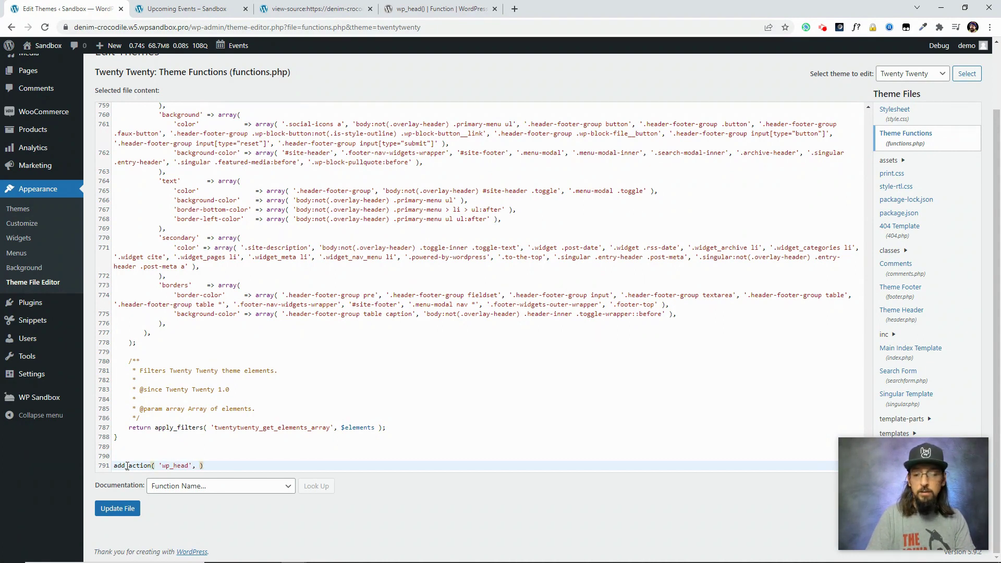
{"action": "type", "text": "some_ra"}
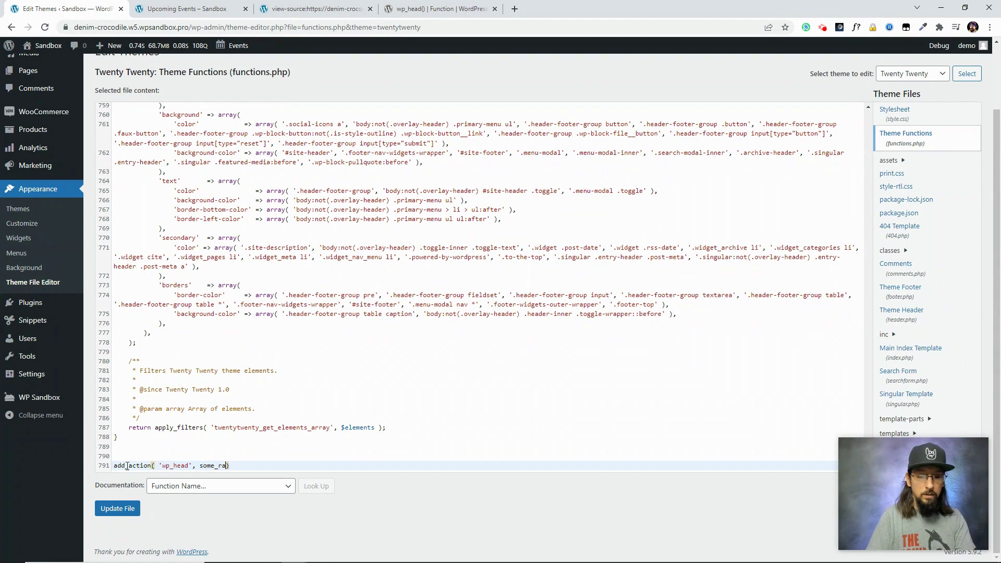
{"action": "key", "text": "BackSpace"}
{"action": "key", "text": "BackSpace"}
{"action": "key", "text": "BackSpace"}
{"action": "key", "text": "BackSpace"}
{"action": "key", "text": "BackSpace"}
{"action": "key", "text": "BackSpace"}
{"action": "key", "text": "BackSpace"}
{"action": "type", "text": "'some_random"}
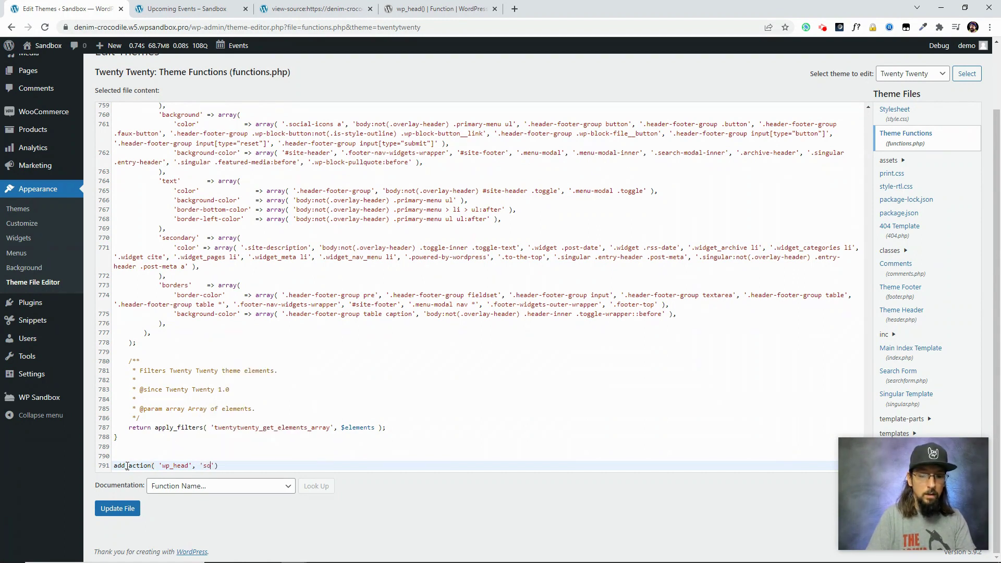
{"action": "type", "text": "_function"}
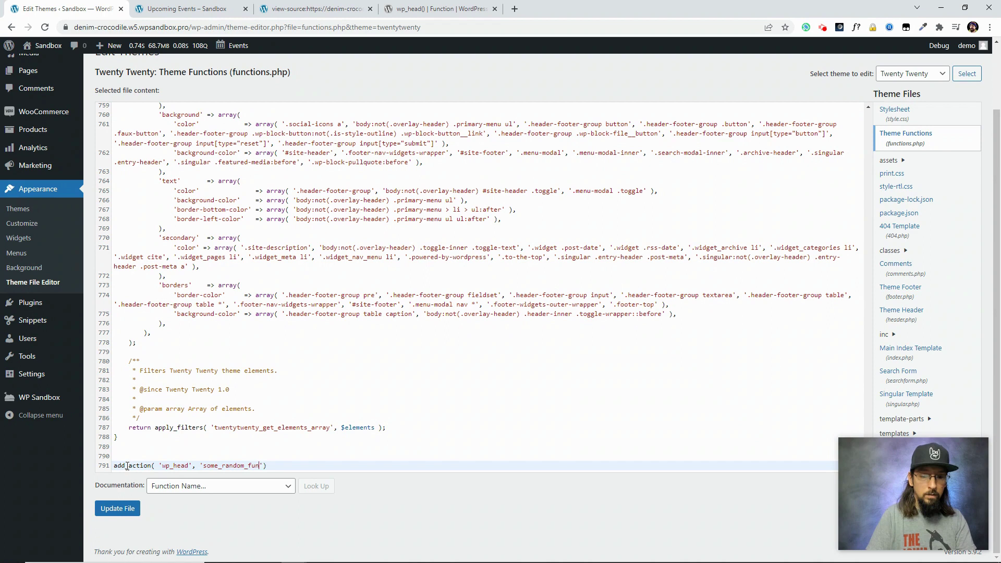
{"action": "key", "text": "End"}
{"action": "type", "text": ";"}
Step: Declare an empty function some_random_function() below the add_action line
{"action": "key", "text": "Return"}
{"action": "key", "text": "Return"}
{"action": "type", "text": "function some"}
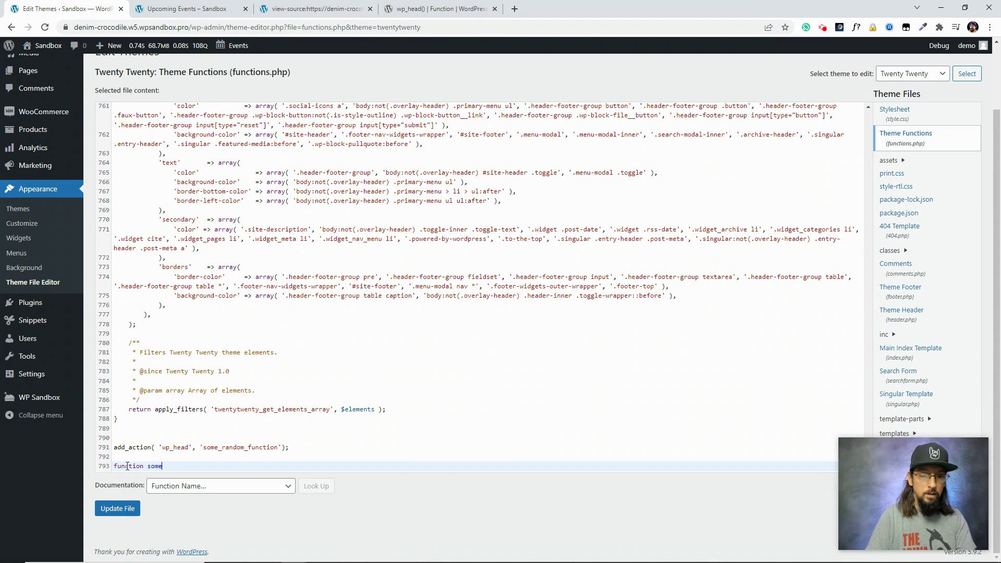
{"action": "type", "text": "_random_f"}
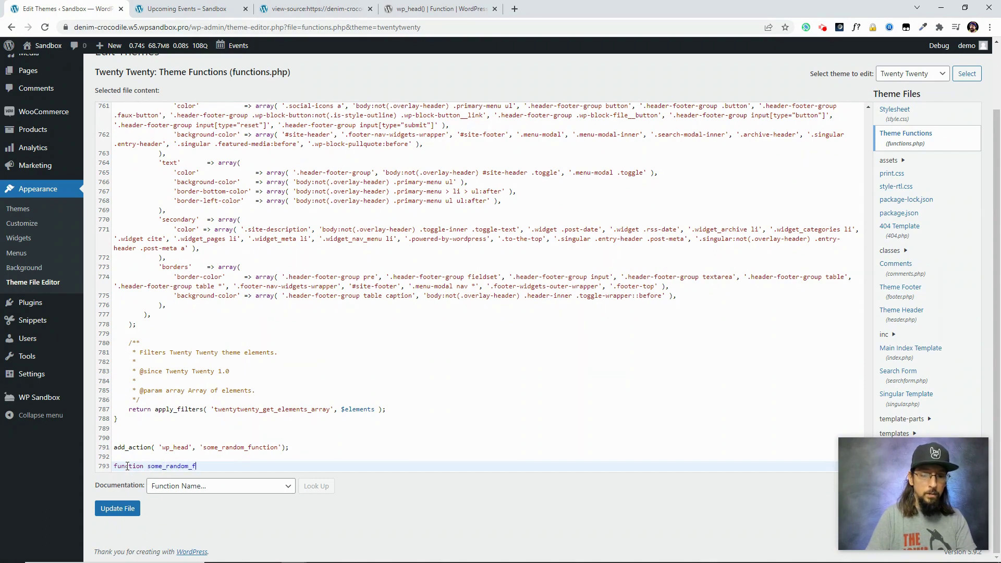
{"action": "type", "text": "unction() {"}
{"action": "key", "text": "Return"}
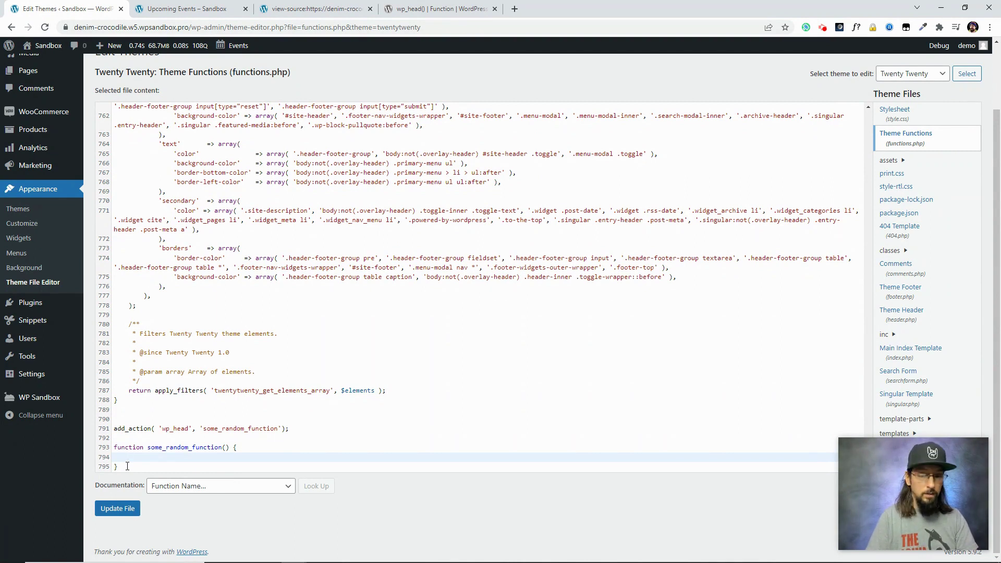
Step: Make the function echo "<script>alert('hello there')</script>"; and save the updated functions.php
{"action": "type", "text": "echo \"<"}
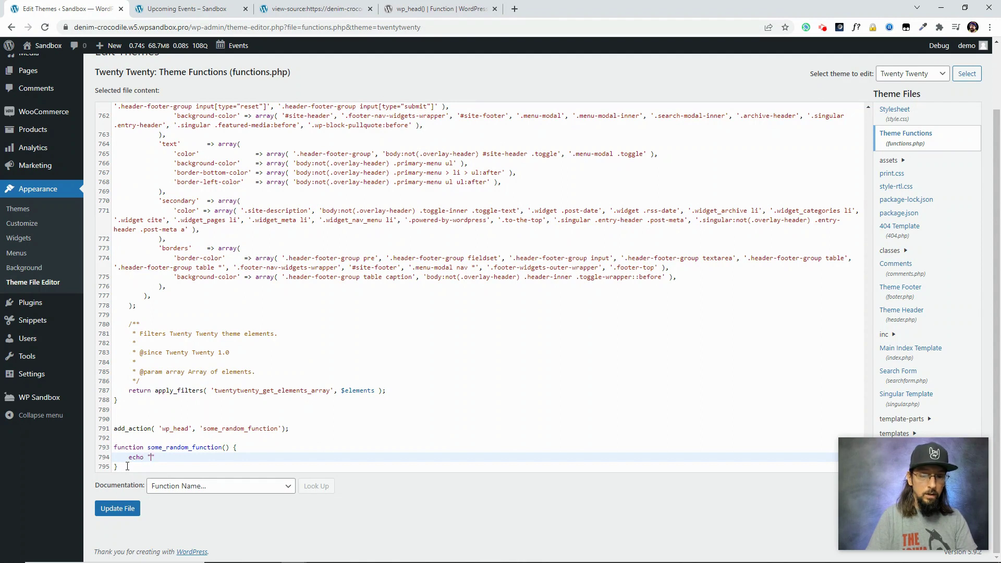
{"action": "type", "text": "script>"}
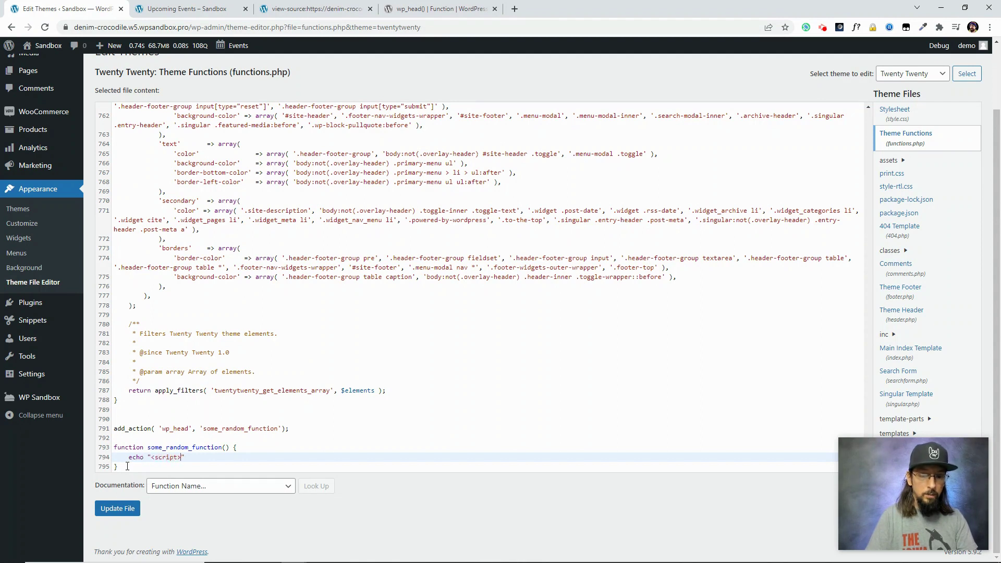
{"action": "type", "text": "alert('h"}
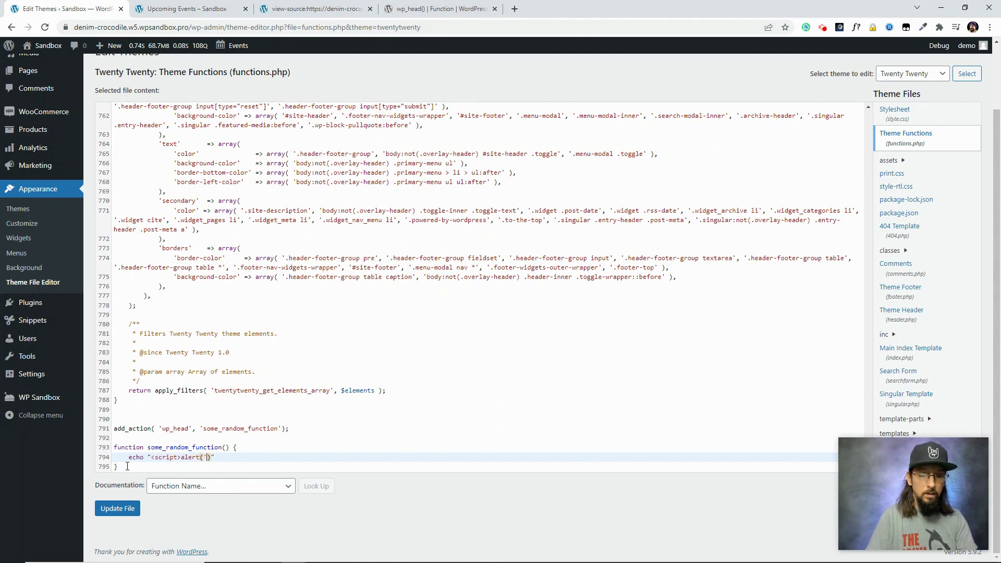
{"action": "type", "text": "ello there')"}
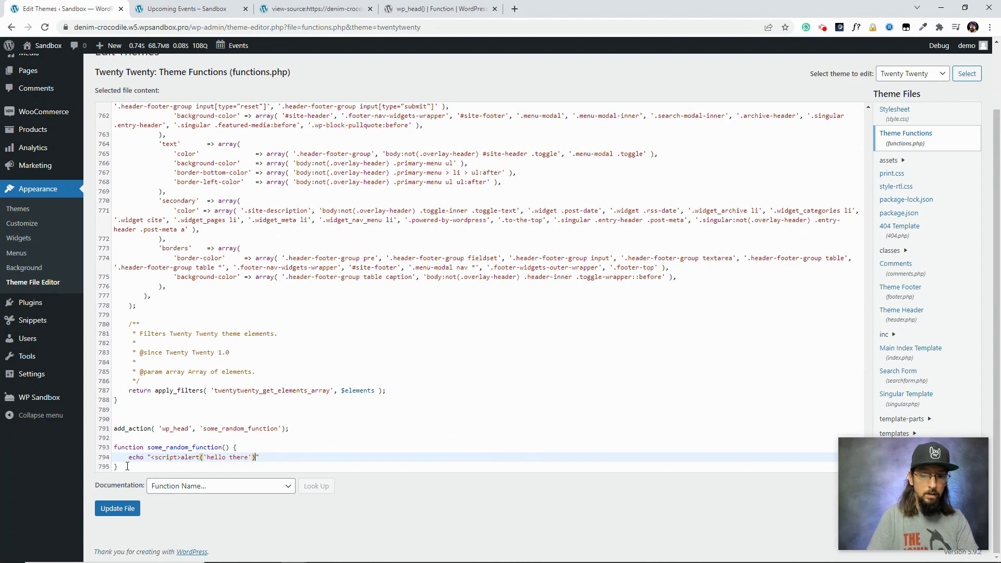
{"action": "type", "text": "</script>\""}
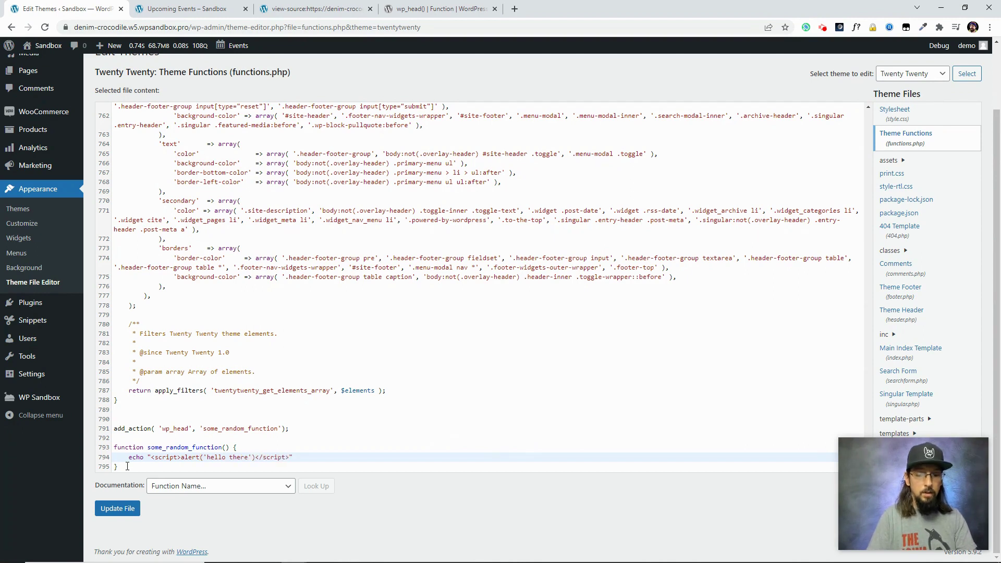
{"action": "type", "text": ";"}
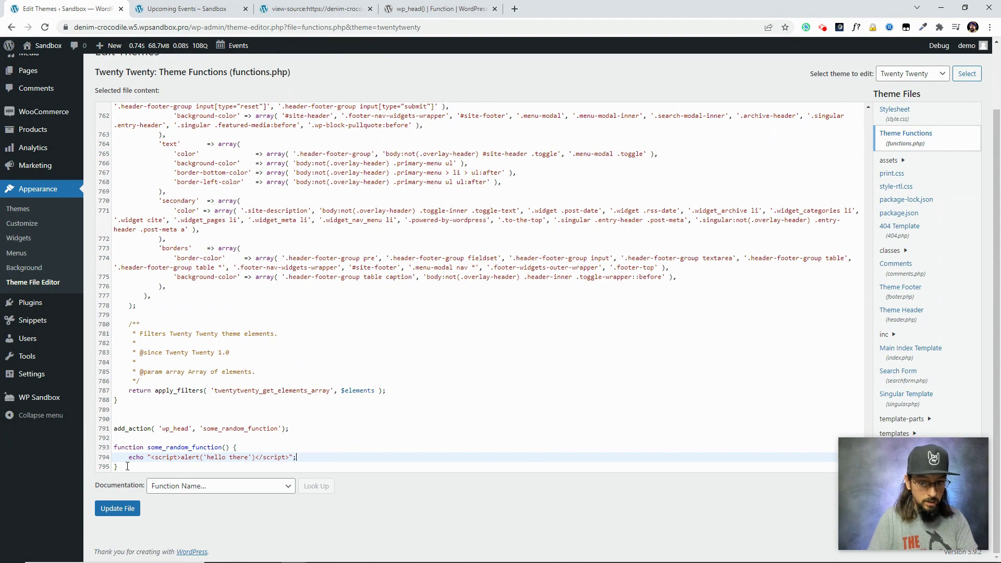
{"action": "left_click", "coordinate": [109, 512]}
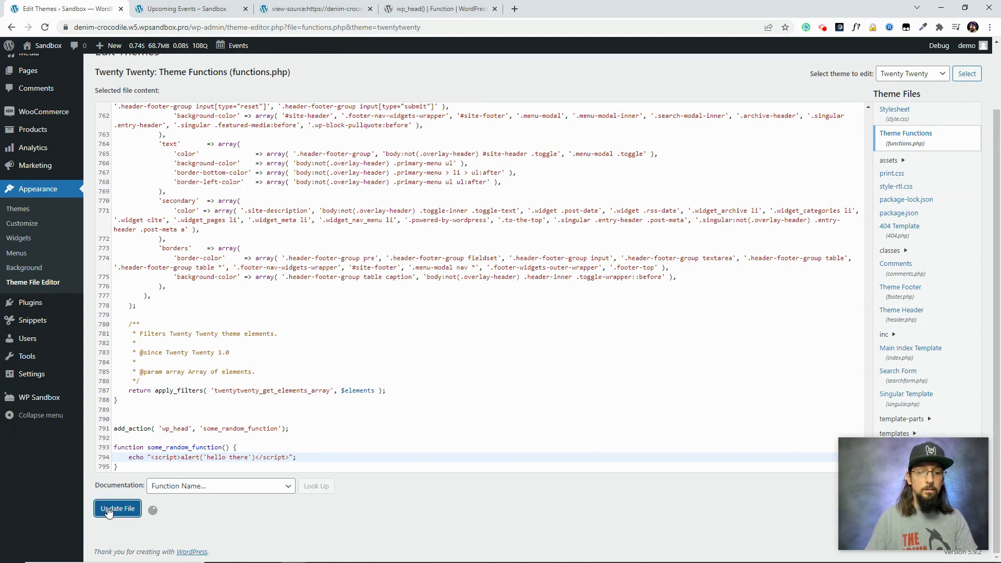
Step: Reload the Upcoming Events page to test the hooked script and dismiss its alert
{"action": "left_click", "coordinate": [189, 9]}
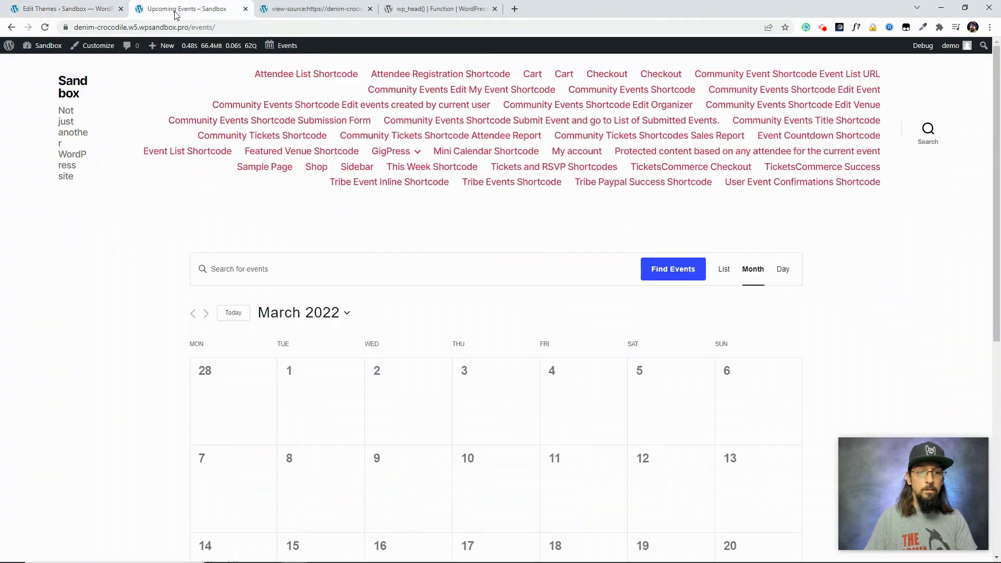
{"action": "left_click", "coordinate": [45, 27]}
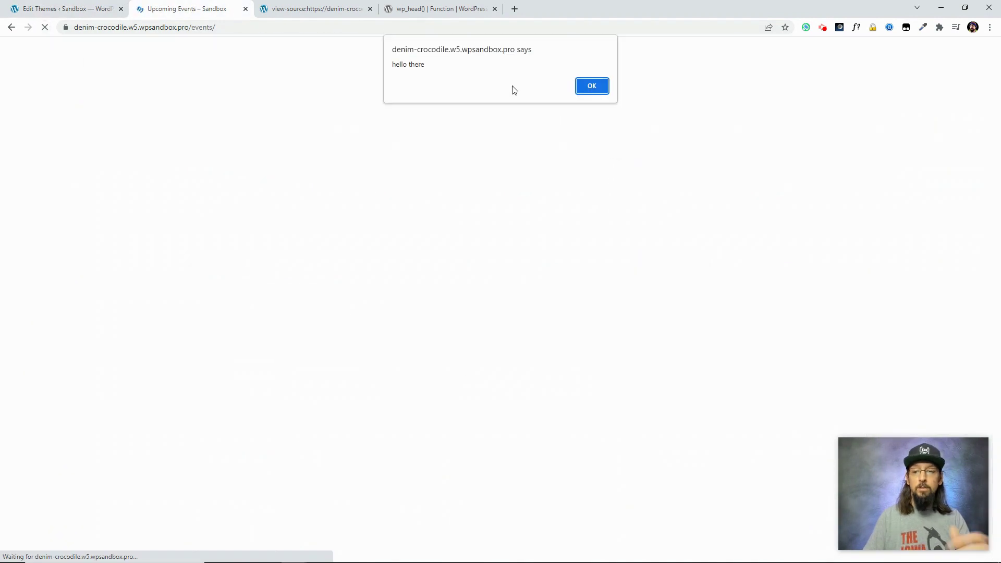
{"action": "left_click", "coordinate": [591, 86]}
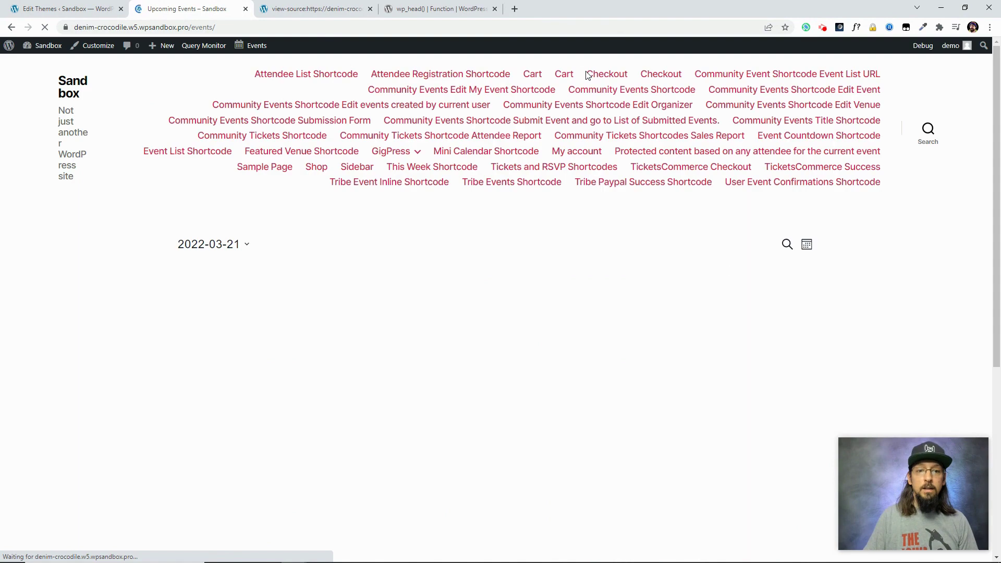
Step: Return to functions.php and highlight the 'wp_head' hook name in the add_action line
{"action": "left_click", "coordinate": [114, 8]}
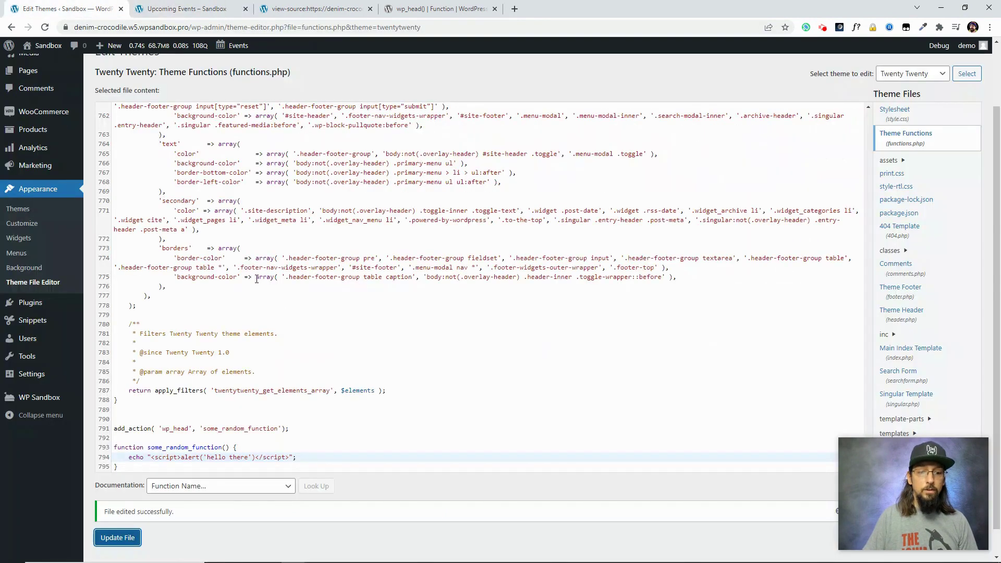
{"action": "left_click_drag", "start_coordinate": [159, 428], "coordinate": [189, 427]}
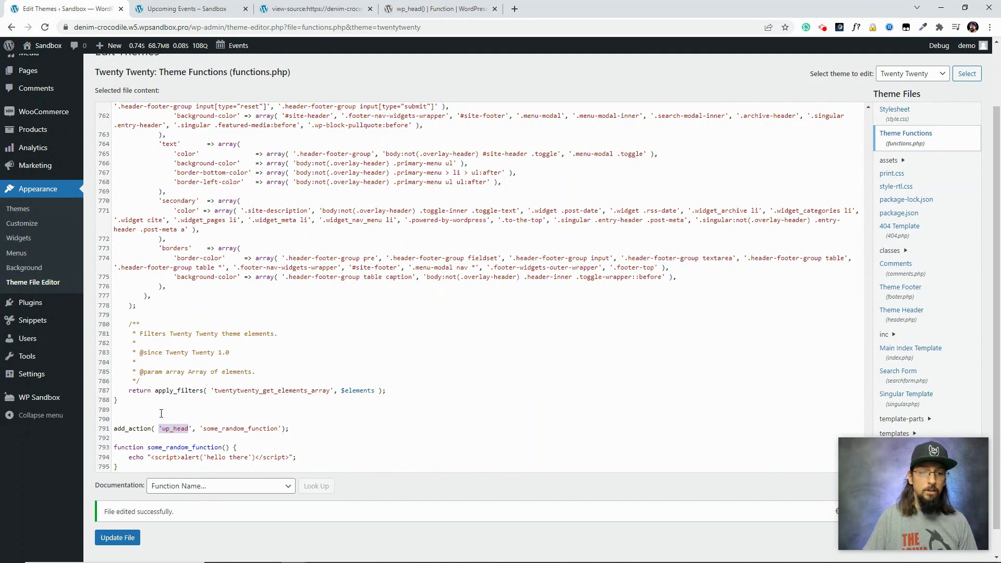
{"action": "scroll", "coordinate": [660, 128], "scroll_direction": "up", "scroll_amount": 7}
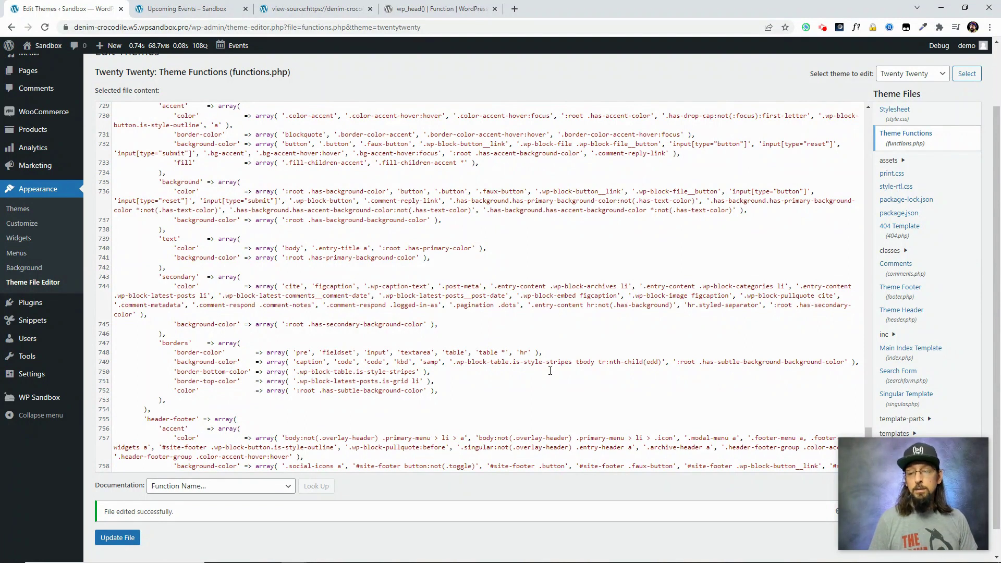
Step: Open theeventscalendar.com in a new browser tab and go to its Knowledgebase
{"action": "left_click", "coordinate": [515, 10]}
{"action": "type", "text": "thee"}
{"action": "key", "text": "Return"}
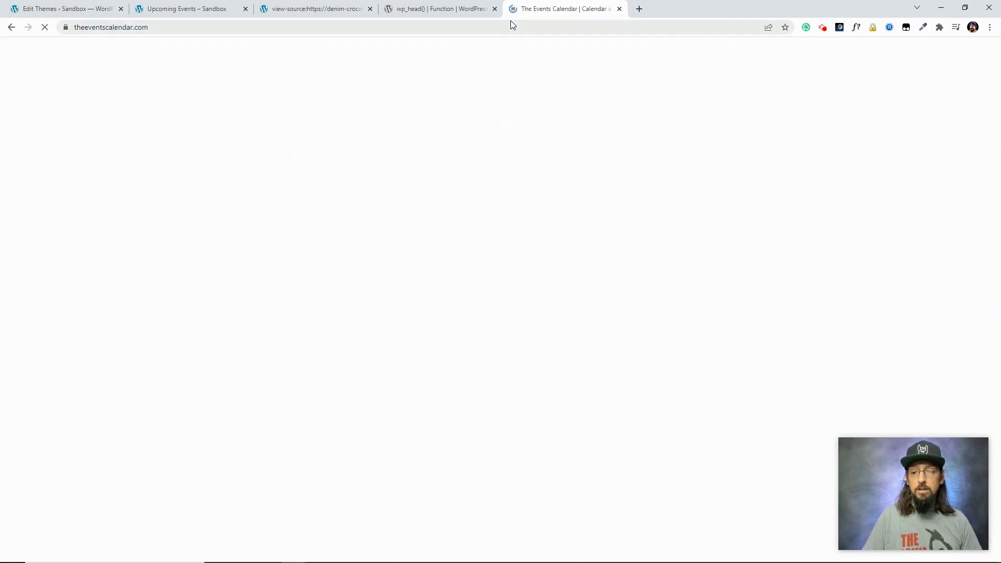
{"action": "mouse_move", "coordinate": [628, 63]}
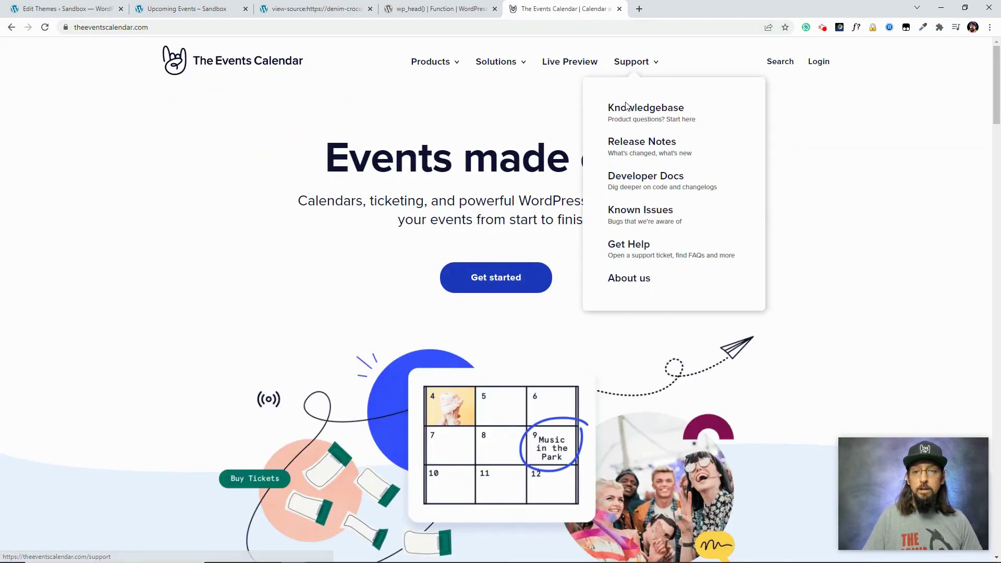
{"action": "left_click", "coordinate": [648, 89]}
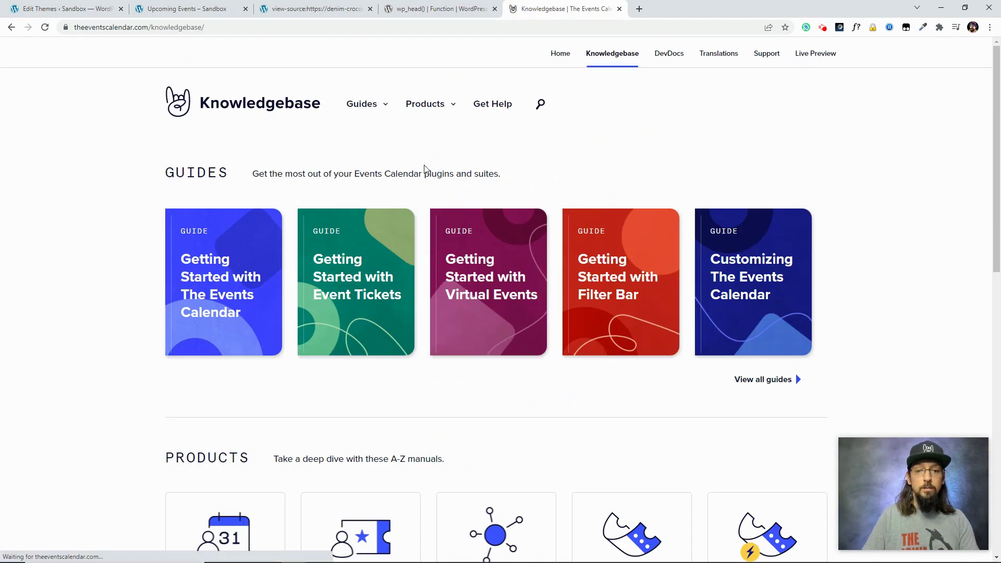
Step: Search the Knowledgebase for "how to customize" and open the article How To Customize your Events Calendar Pages
{"action": "left_click", "coordinate": [540, 104]}
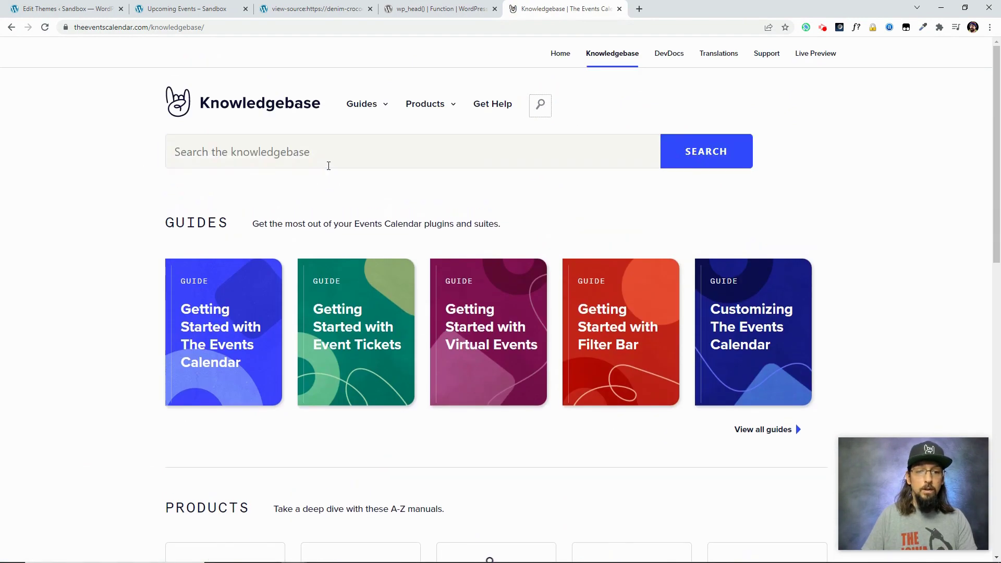
{"action": "type", "text": "how to customize"}
{"action": "key", "text": "Return"}
{"action": "left_click", "coordinate": [261, 289]}
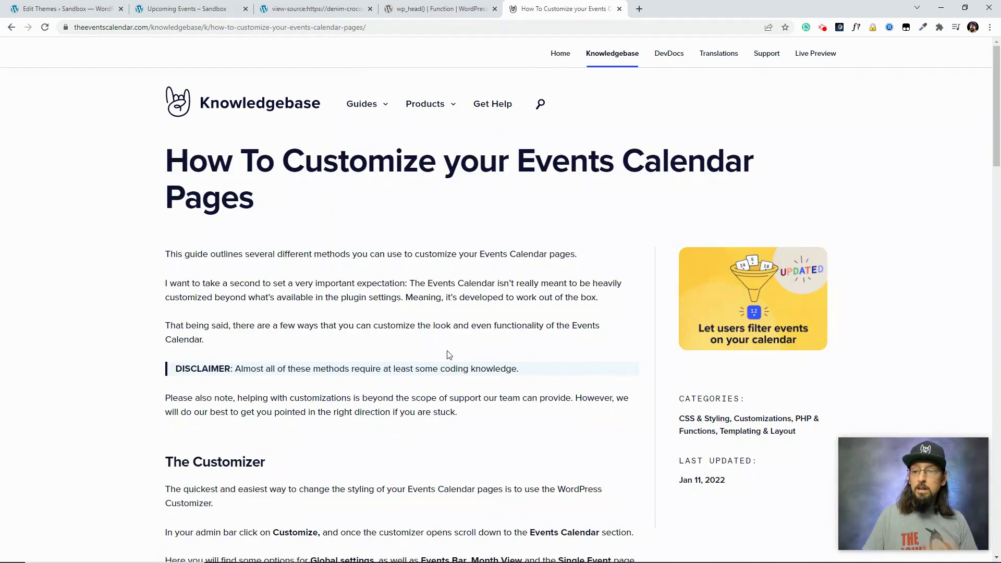
Step: Go to the article's Hooks section and highlight the docs.theeventscalendar.com and developer.wordpress.org/plugins/hooks/ resource links in turn
{"action": "scroll", "coordinate": [447, 351], "scroll_direction": "down", "scroll_amount": 4}
{"action": "scroll", "coordinate": [447, 351], "scroll_direction": "down", "scroll_amount": 15}
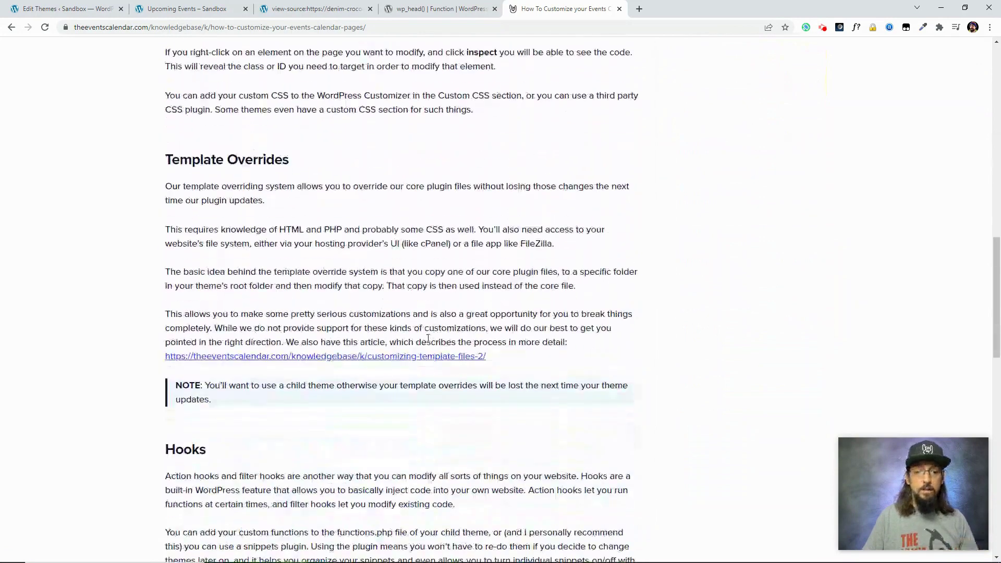
{"action": "scroll", "coordinate": [386, 342], "scroll_direction": "down", "scroll_amount": 4}
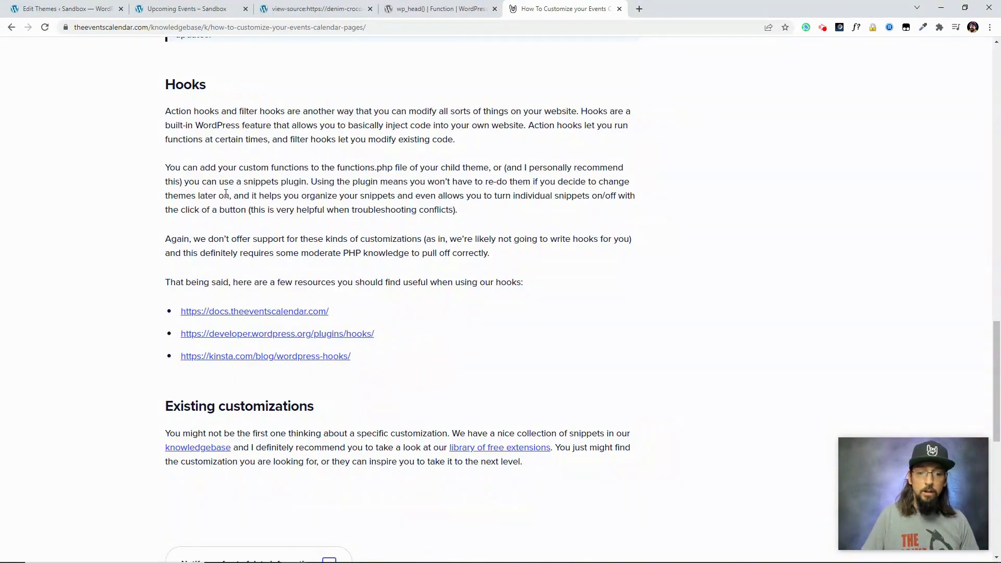
{"action": "scroll", "coordinate": [234, 208], "scroll_direction": "down", "scroll_amount": 3}
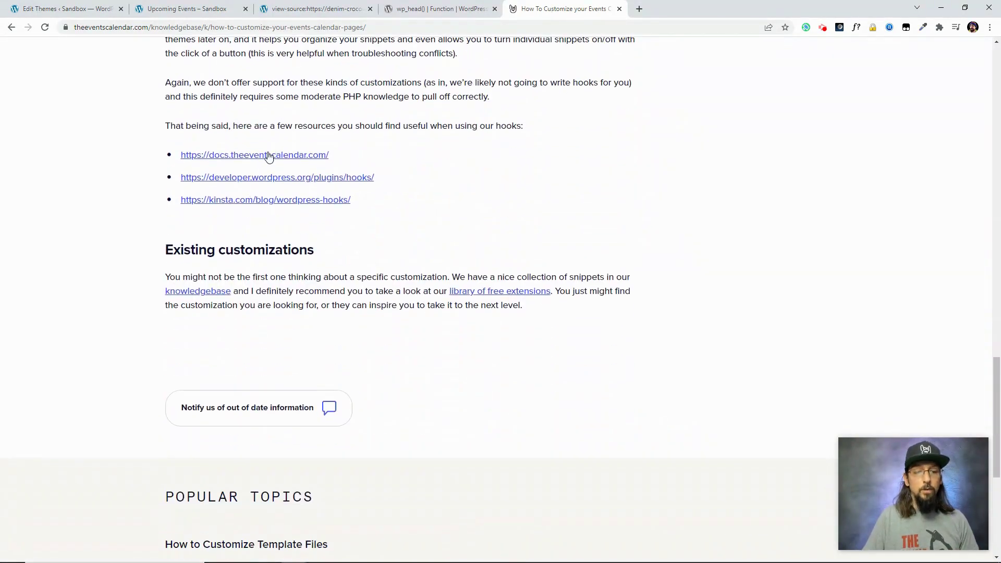
{"action": "left_click_drag", "start_coordinate": [351, 160], "coordinate": [179, 153]}
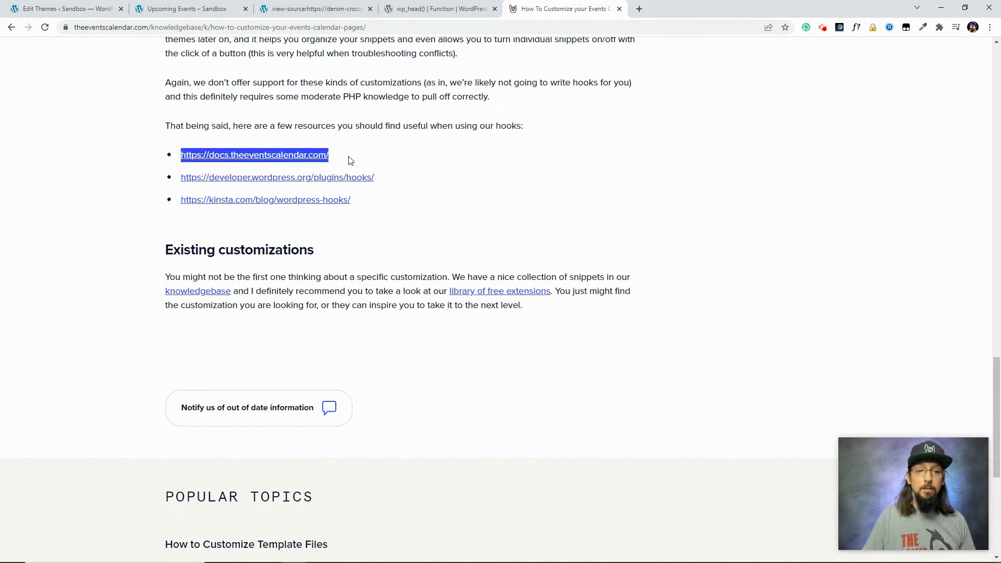
{"action": "left_click", "coordinate": [370, 152]}
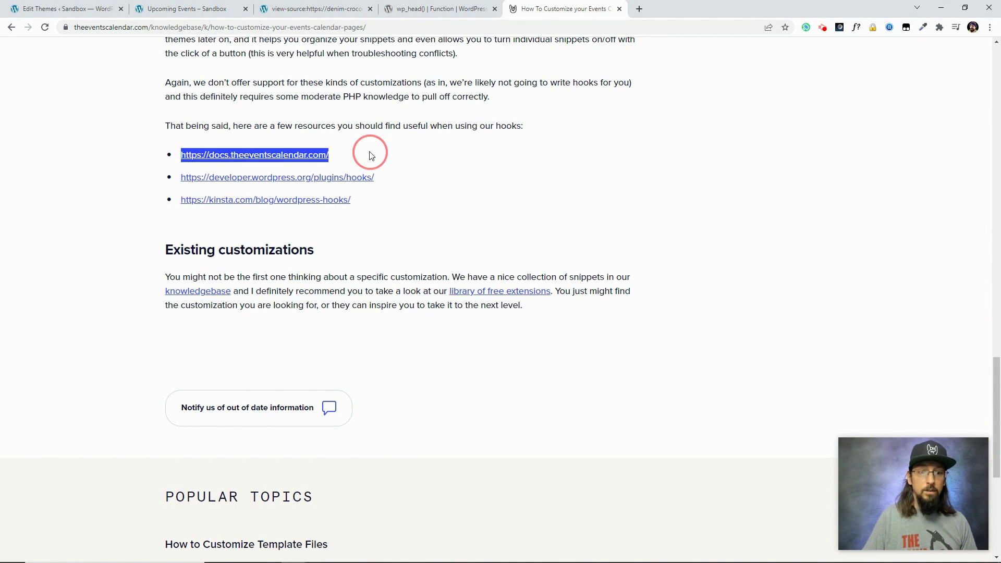
{"action": "left_click_drag", "start_coordinate": [385, 181], "coordinate": [186, 179]}
{"action": "left_click", "coordinate": [403, 178]}
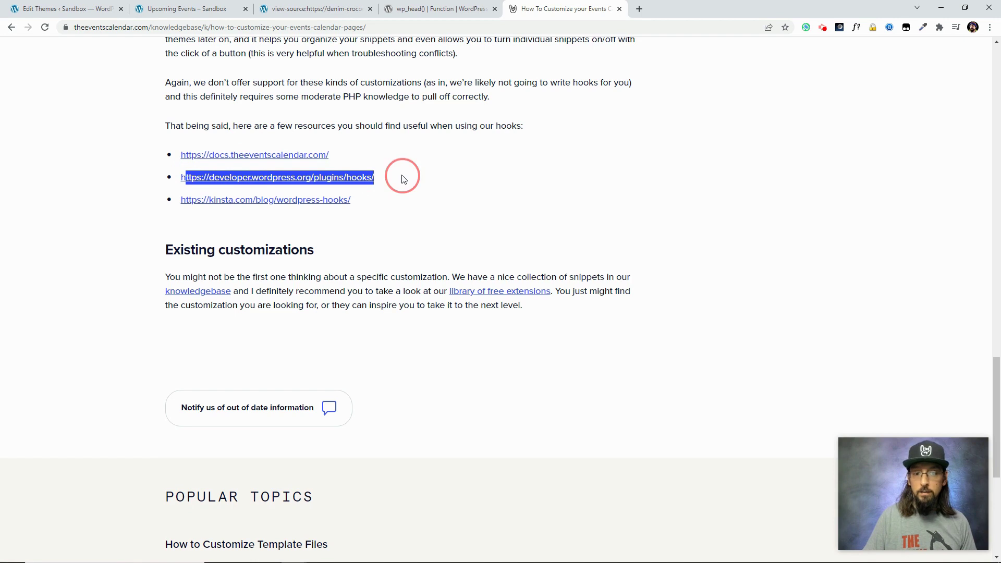
Step: Open the kinsta.com/blog/wordpress-hooks/ resource, glance at the wp_head() reference page, and return to the Kinsta article
{"action": "left_click", "coordinate": [257, 203]}
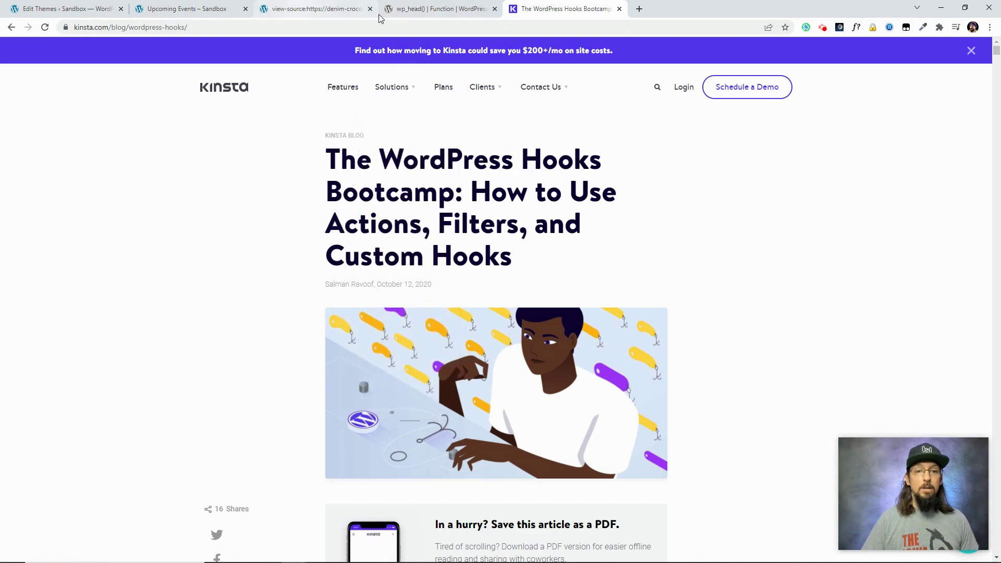
{"action": "left_click", "coordinate": [449, 14]}
{"action": "left_click", "coordinate": [563, 9]}
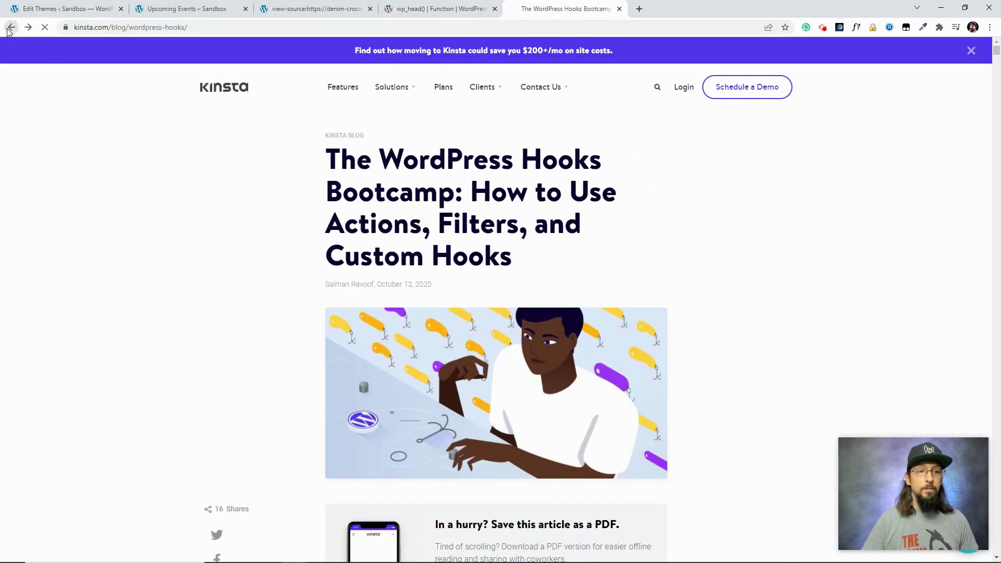
Step: Go back to the "how to customize" search results and open the How to Customize Template Files article
{"action": "left_click", "coordinate": [11, 28]}
{"action": "left_click", "coordinate": [11, 28]}
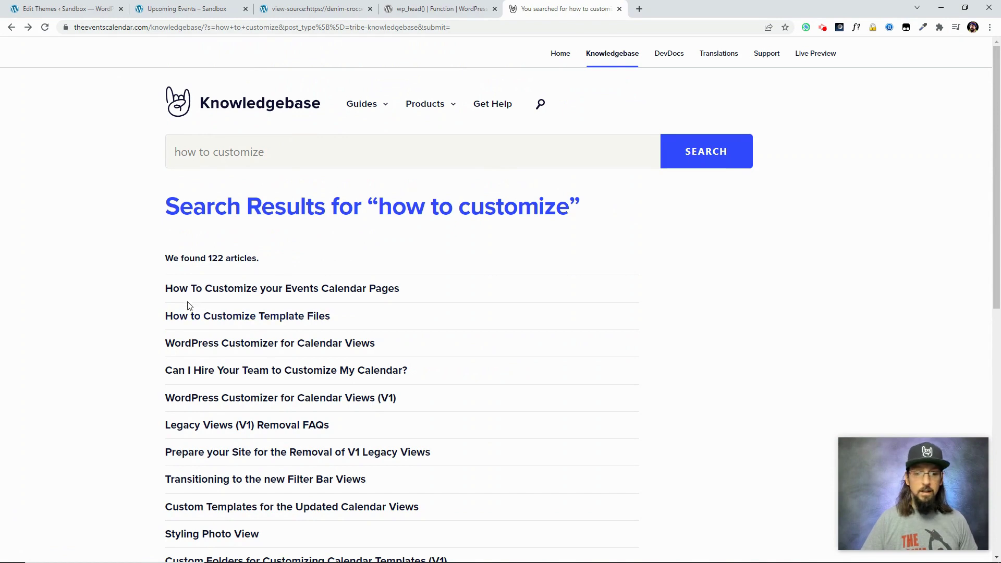
{"action": "left_click", "coordinate": [261, 317]}
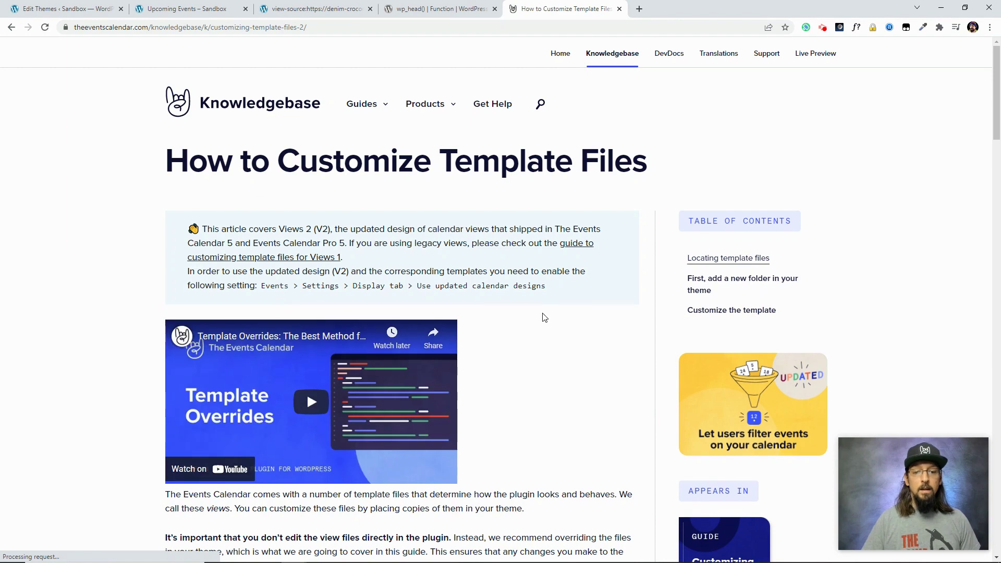
{"action": "scroll", "coordinate": [544, 316], "scroll_direction": "down", "scroll_amount": 4}
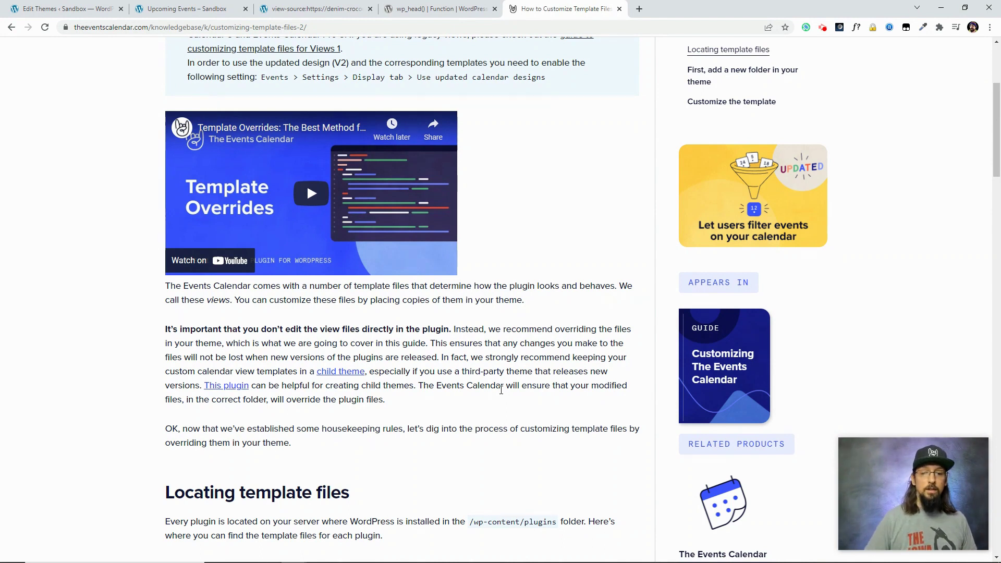
Step: Return to the WordPress admin, open the Plugin File Editor, and load The Events Calendar for editing
{"action": "left_click", "coordinate": [101, 9]}
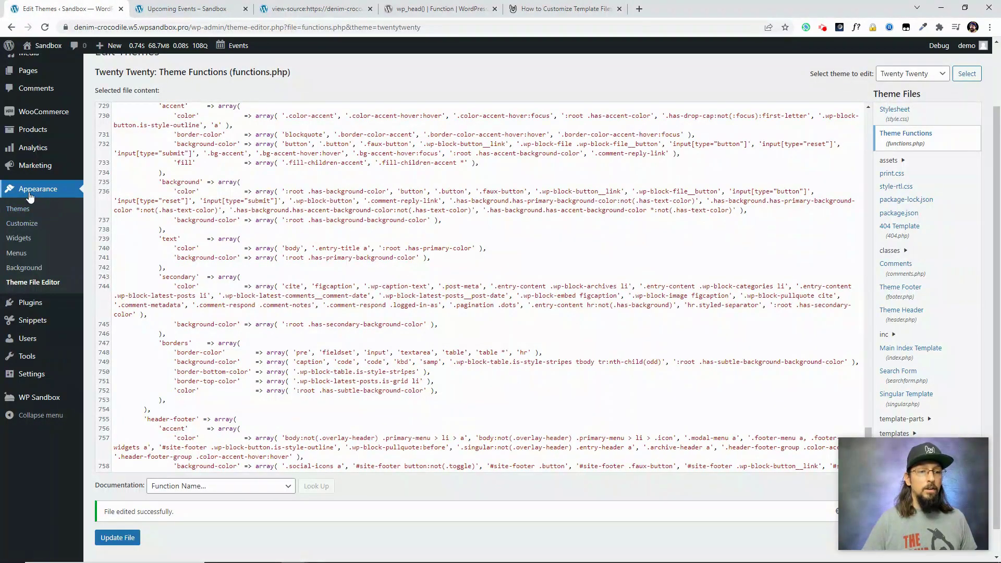
{"action": "scroll", "coordinate": [29, 197], "scroll_direction": "up", "scroll_amount": 2}
{"action": "mouse_move", "coordinate": [29, 143]}
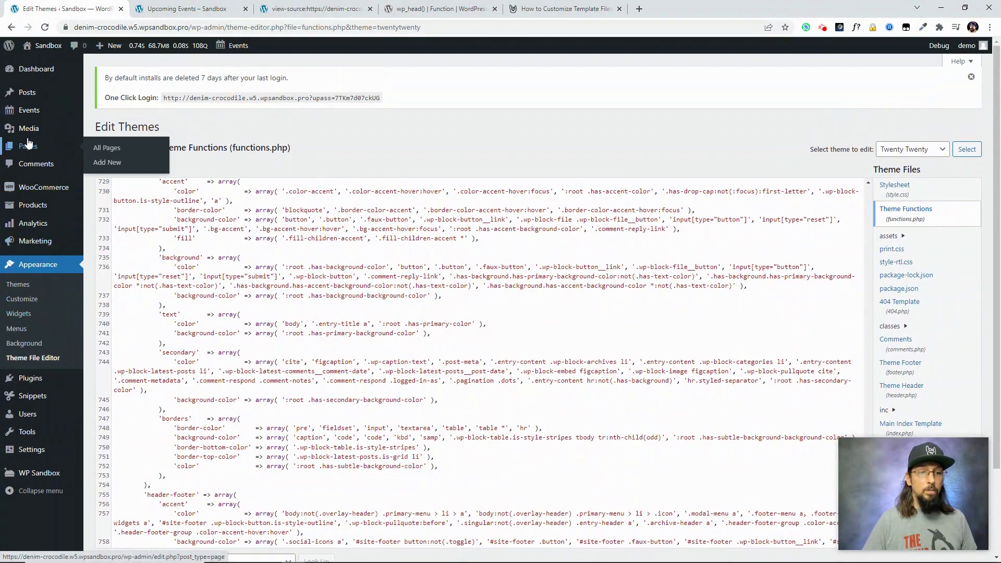
{"action": "mouse_move", "coordinate": [31, 383]}
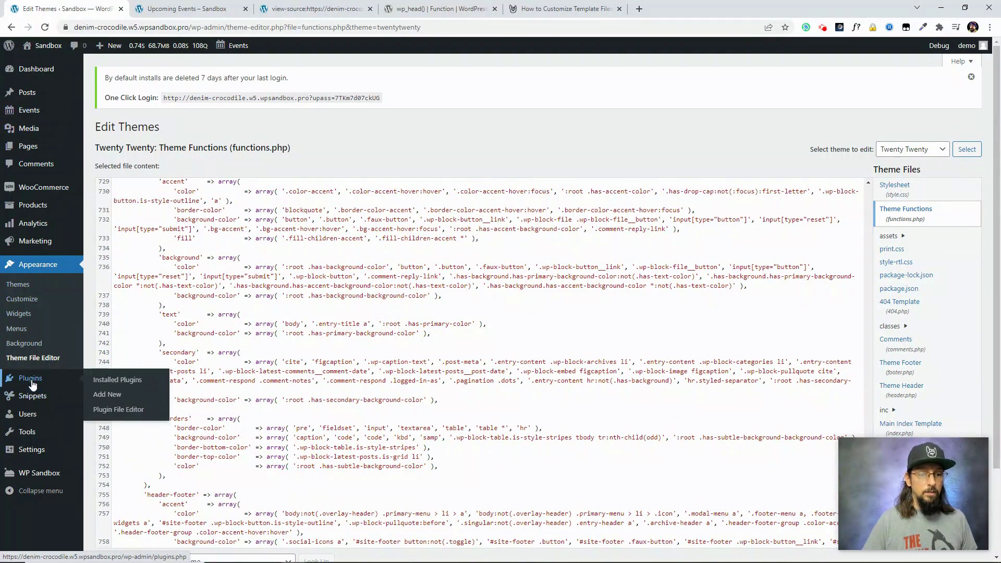
{"action": "left_click", "coordinate": [117, 409]}
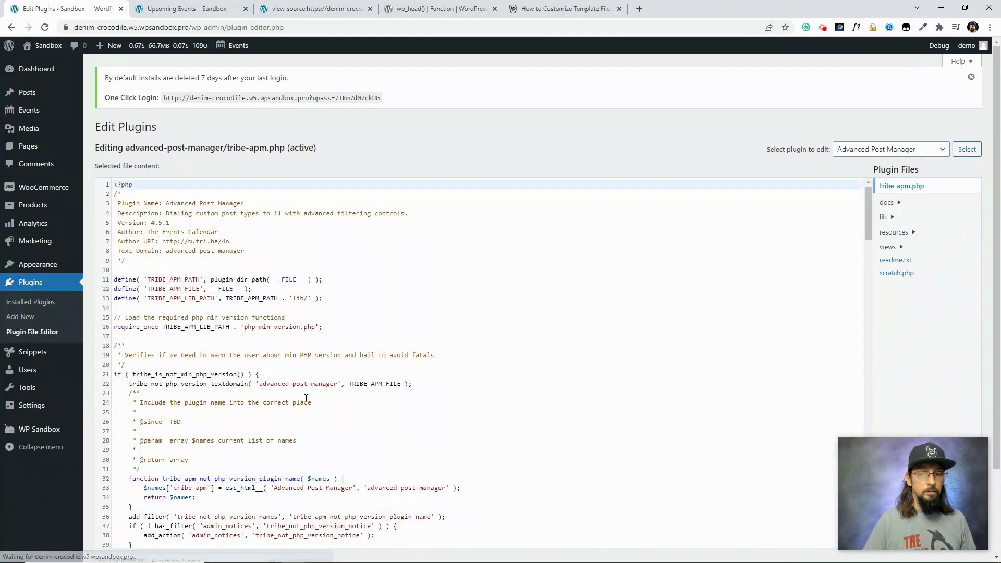
{"action": "left_click", "coordinate": [883, 150]}
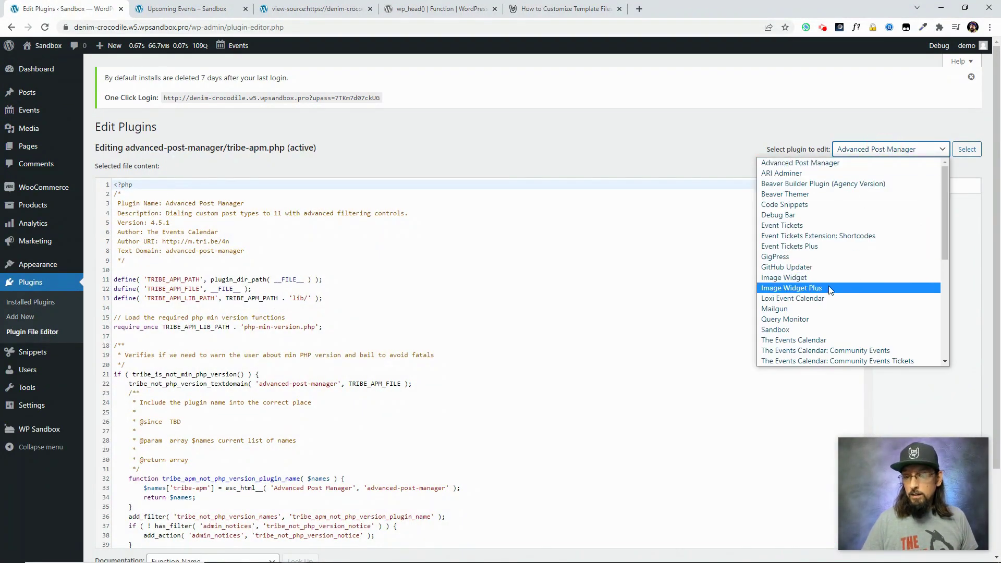
{"action": "left_click", "coordinate": [794, 340]}
{"action": "left_click", "coordinate": [966, 150]}
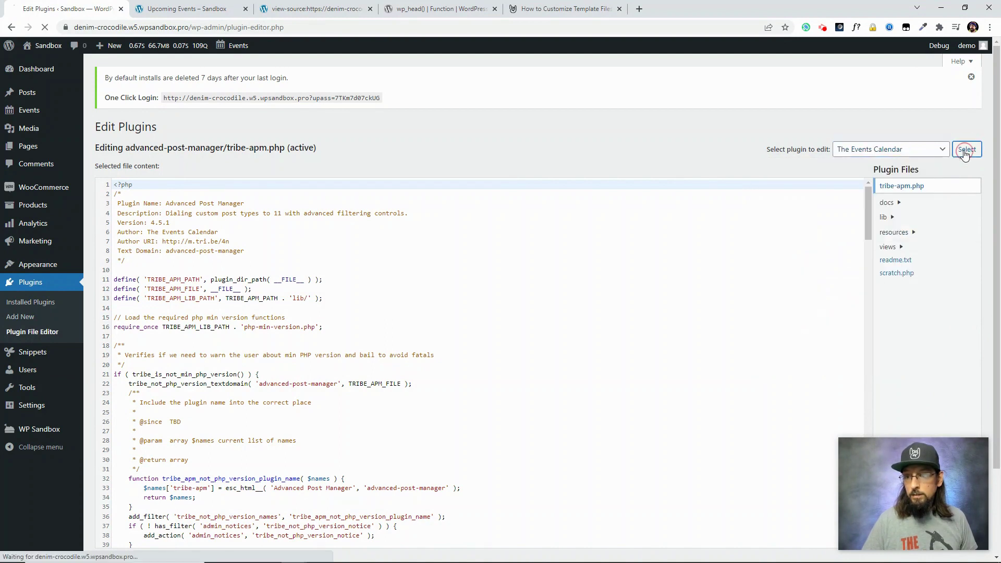
Step: Open the list.php template from the plugin's src/views/v2 folder
{"action": "left_click", "coordinate": [886, 233]}
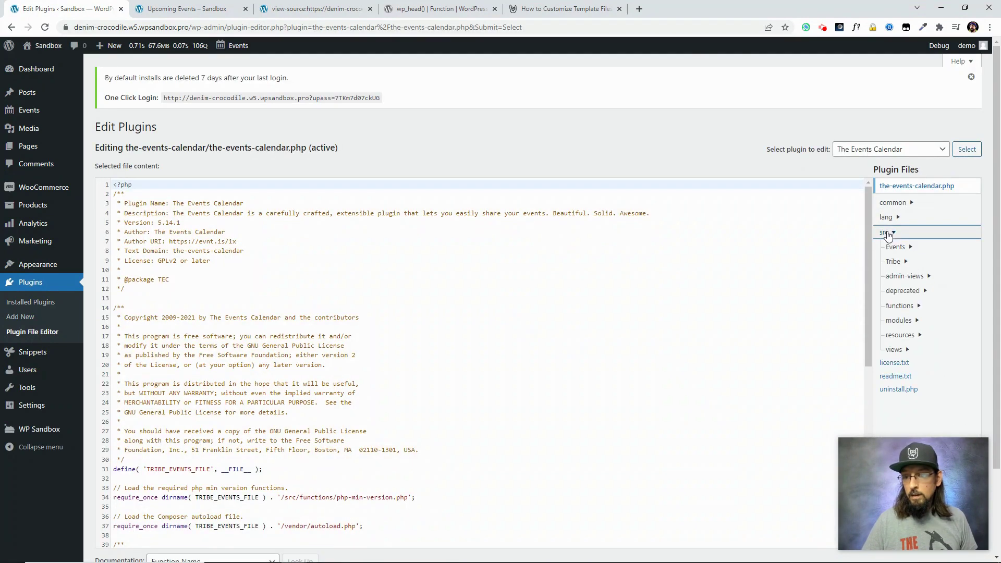
{"action": "left_click", "coordinate": [893, 350]}
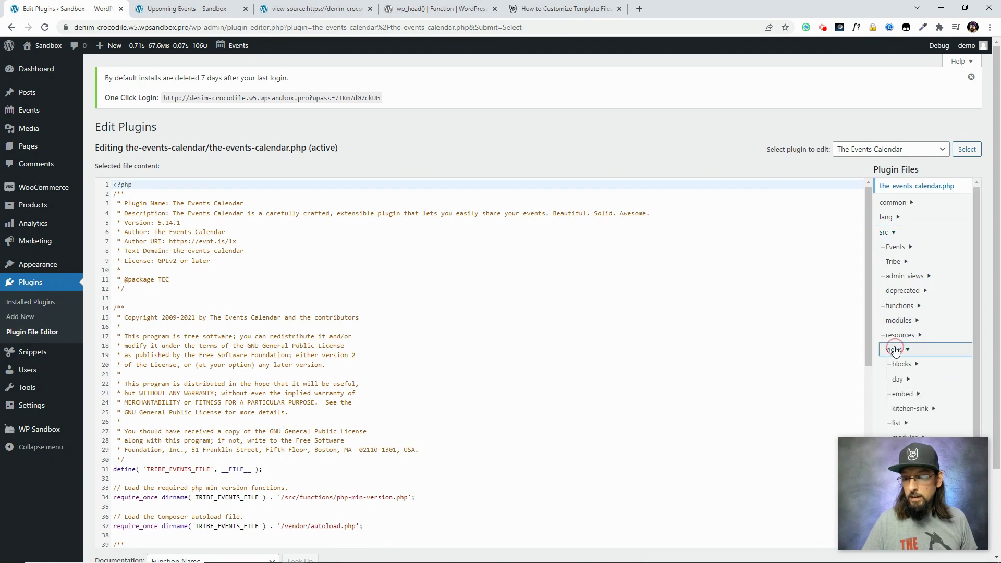
{"action": "scroll", "coordinate": [893, 350], "scroll_direction": "down", "scroll_amount": 2}
{"action": "scroll", "coordinate": [912, 324], "scroll_direction": "down", "scroll_amount": 2}
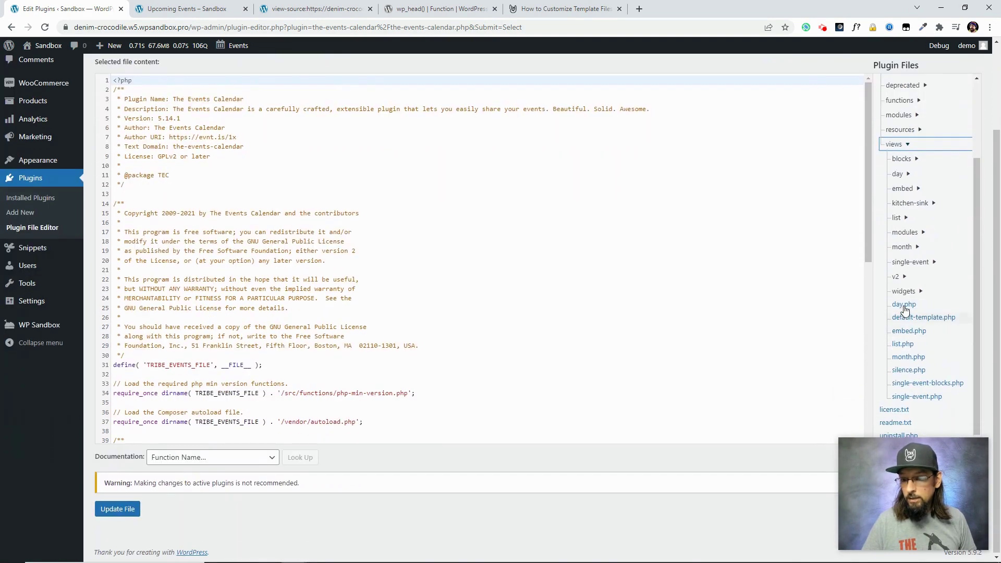
{"action": "left_click", "coordinate": [897, 277]}
{"action": "scroll", "coordinate": [921, 286], "scroll_direction": "down", "scroll_amount": 2}
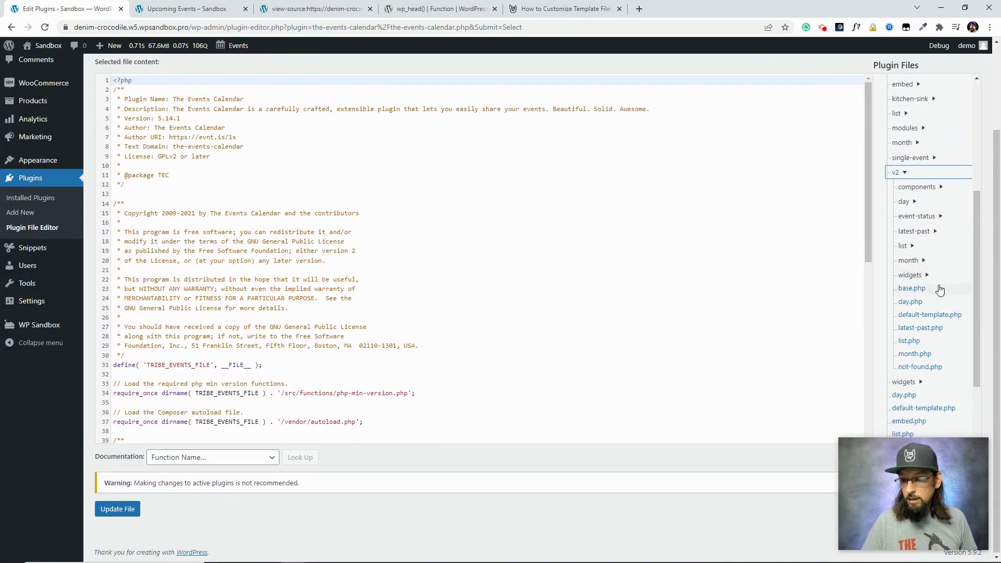
{"action": "left_click", "coordinate": [905, 342]}
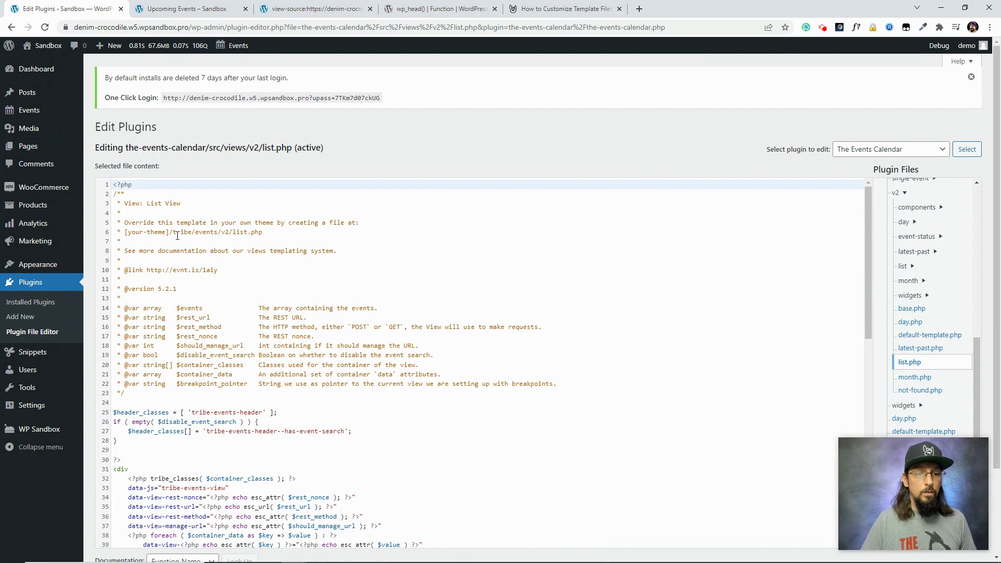
Step: Highlight the override instruction in list.php's header comment, along with the [your-theme] and tribe/events/v2/list.php parts of its path
{"action": "left_click_drag", "start_coordinate": [126, 223], "coordinate": [324, 227]}
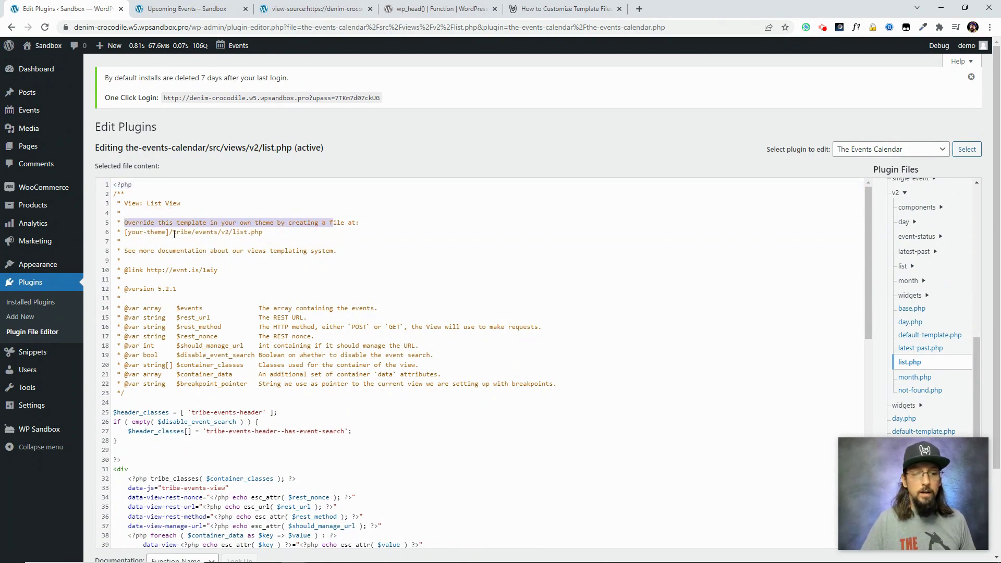
{"action": "left_click", "coordinate": [156, 232]}
{"action": "left_click_drag", "start_coordinate": [126, 232], "coordinate": [169, 234]}
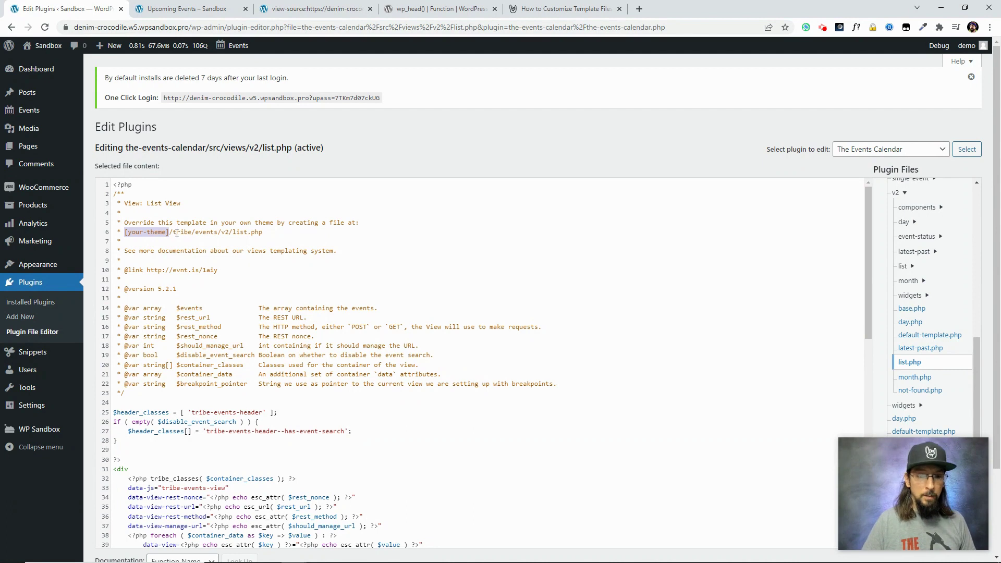
{"action": "left_click", "coordinate": [175, 233]}
{"action": "left_click_drag", "start_coordinate": [170, 233], "coordinate": [262, 233]}
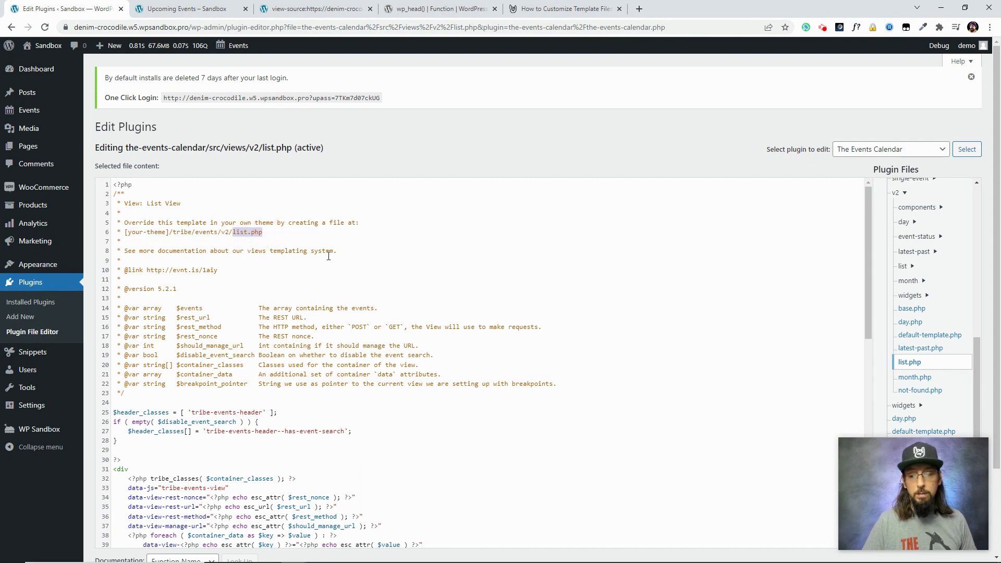
{"action": "left_click", "coordinate": [251, 233]}
Step: Highlight the list.php code from the header comment downward, and look through the rest of the template
{"action": "left_click_drag", "start_coordinate": [140, 203], "coordinate": [374, 457]}
{"action": "left_click", "coordinate": [431, 423]}
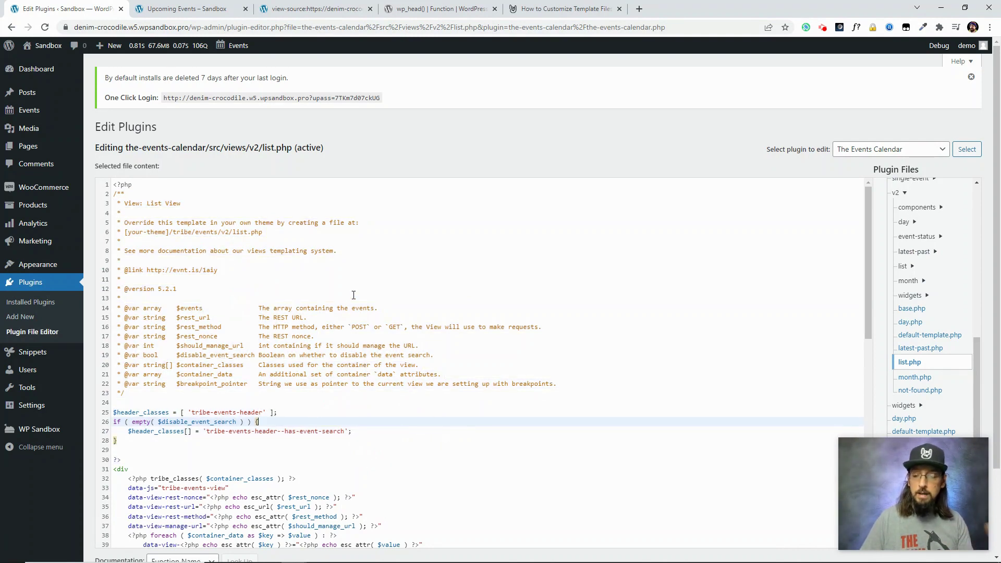
{"action": "scroll", "coordinate": [343, 332], "scroll_direction": "down", "scroll_amount": 5}
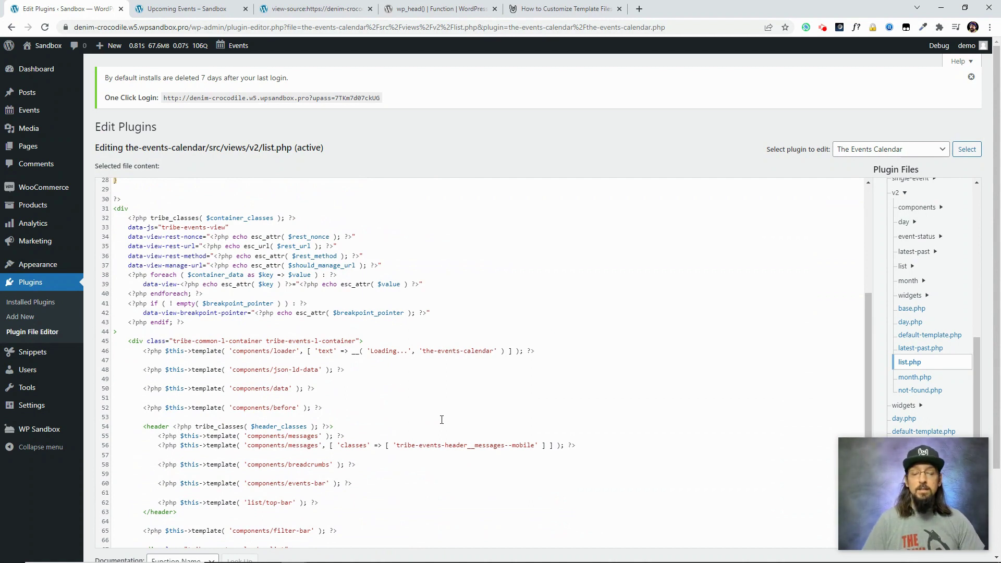
{"action": "scroll", "coordinate": [442, 420], "scroll_direction": "up", "scroll_amount": 5}
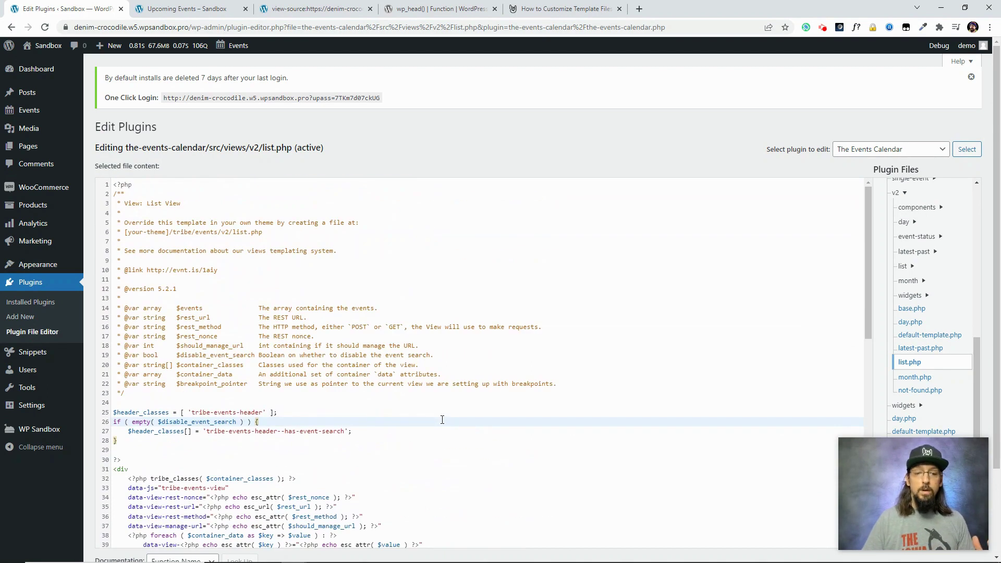
Step: Highlight the list.php file name and the tribe/events/v2 folder path in the header comment again
{"action": "left_click_drag", "start_coordinate": [168, 232], "coordinate": [236, 235]}
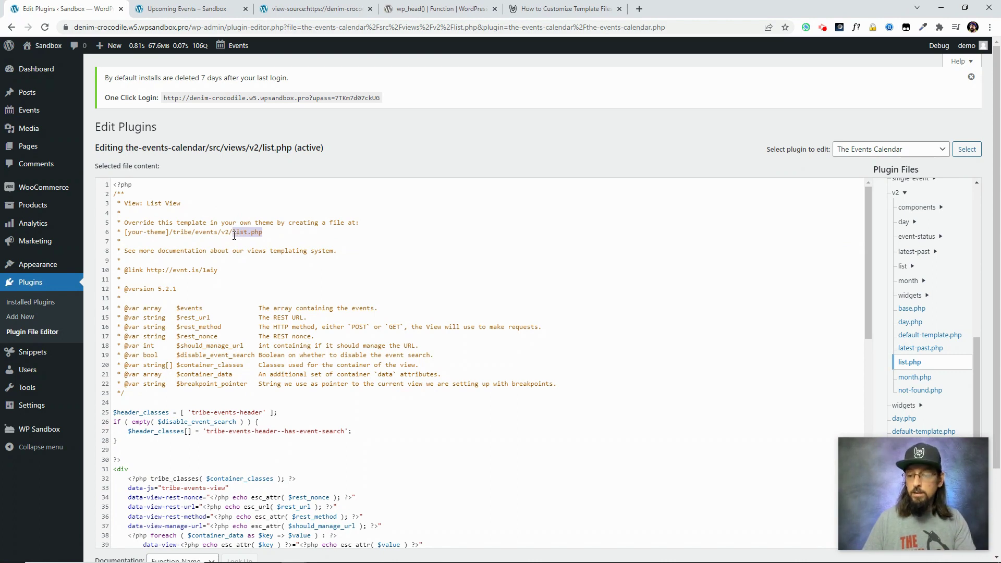
{"action": "left_click", "coordinate": [345, 297]}
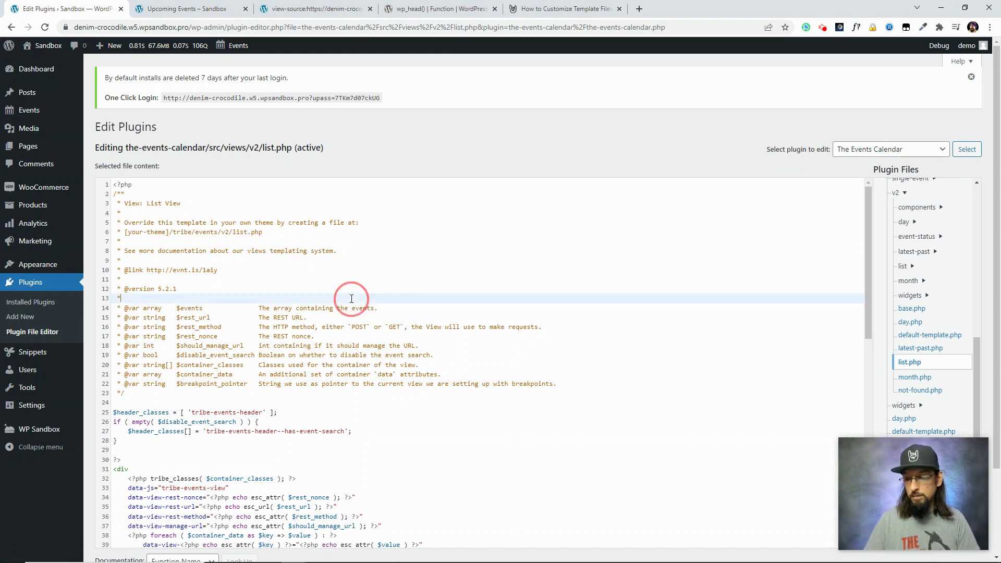
{"action": "left_click_drag", "start_coordinate": [251, 232], "coordinate": [178, 230]}
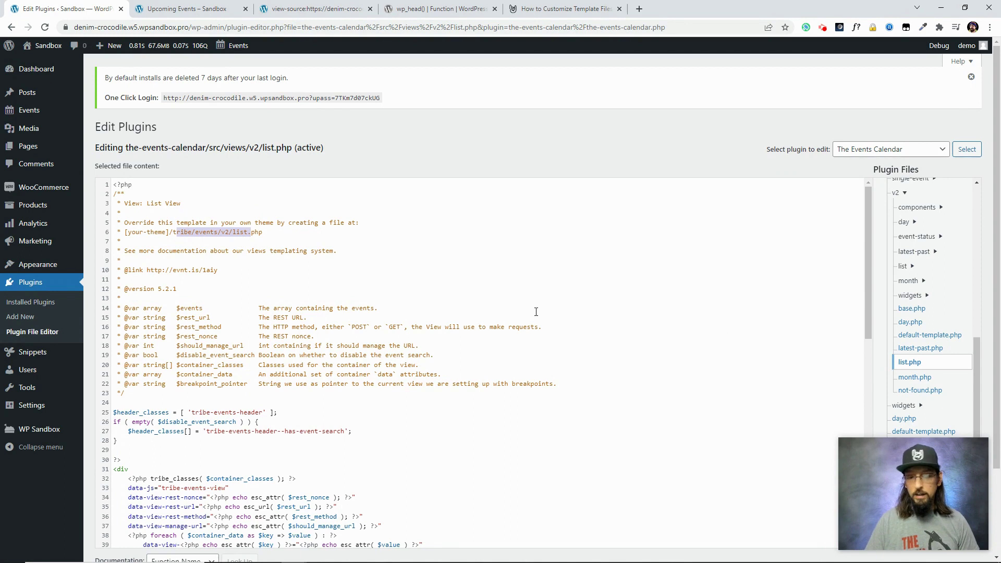
Step: Highlight the template markup in list.php from the data-view-breakpoint-pointer line to the components/json-ld-data line
{"action": "left_click", "coordinate": [314, 250]}
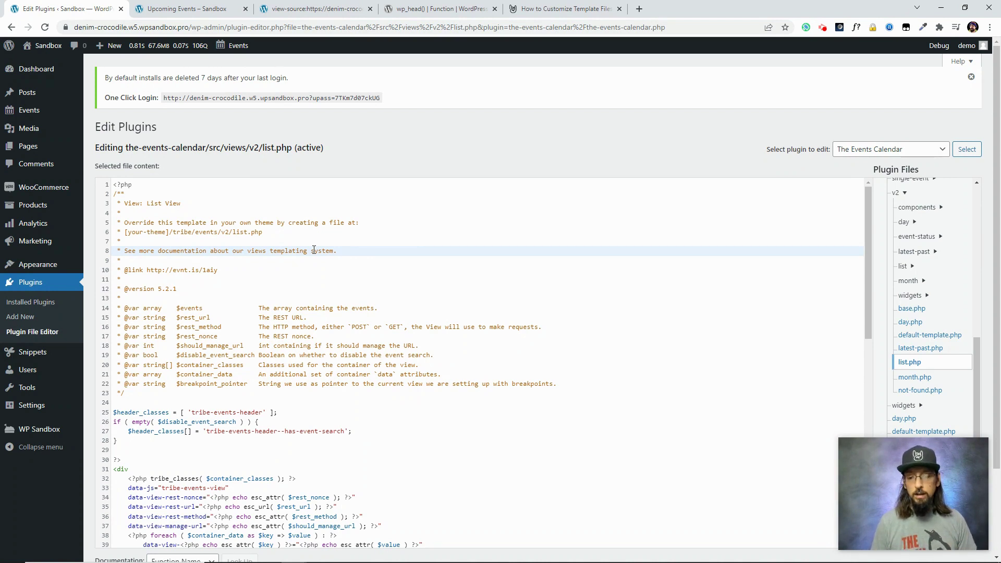
{"action": "scroll", "coordinate": [409, 480], "scroll_direction": "down", "scroll_amount": 5}
{"action": "left_click_drag", "start_coordinate": [400, 375], "coordinate": [266, 313]}
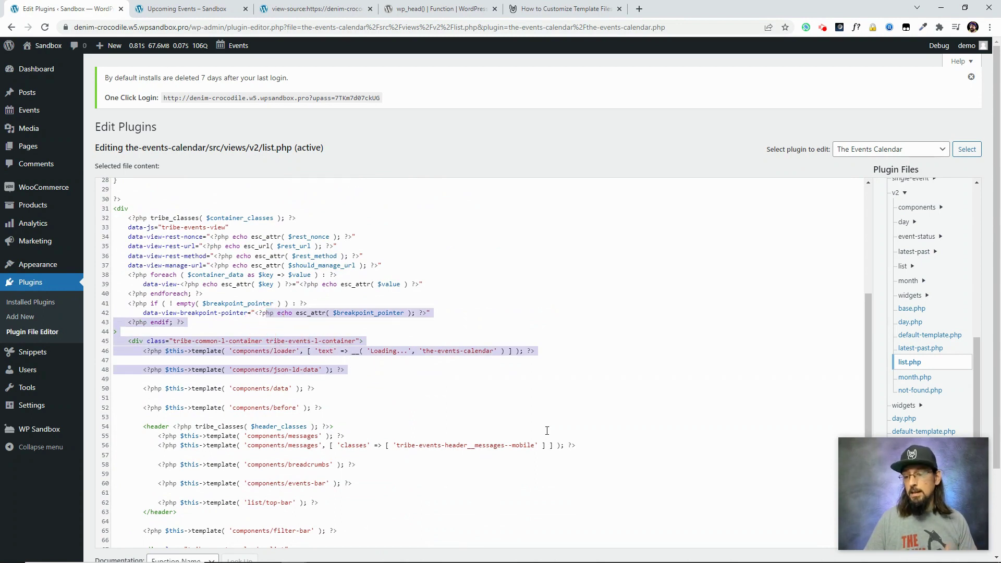
Step: Highlight the /tribe/events/v2/list.php part of the override path in list.php's header comment, then clear the selection
{"action": "left_click", "coordinate": [438, 401]}
{"action": "scroll", "coordinate": [422, 396], "scroll_direction": "up", "scroll_amount": 5}
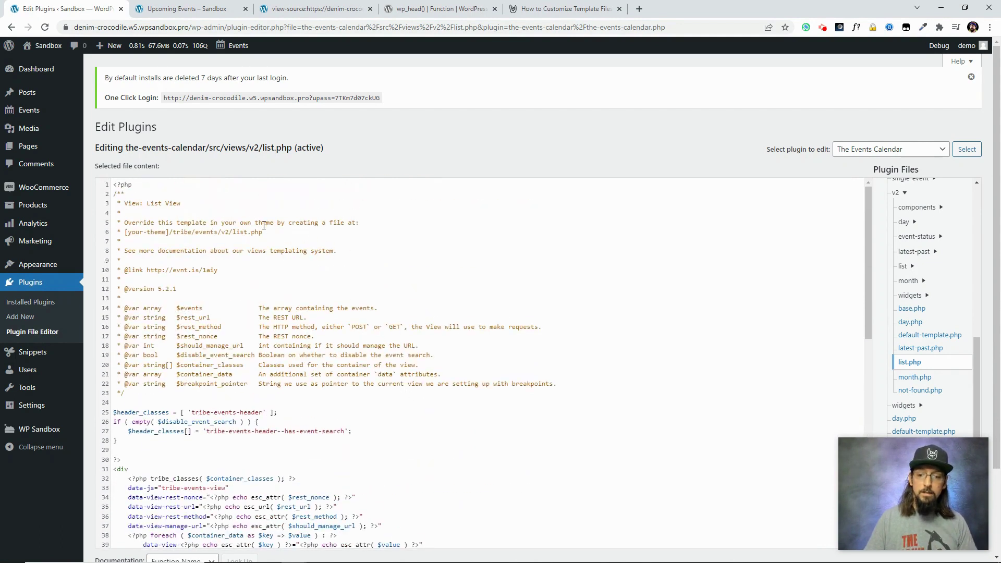
{"action": "left_click_drag", "start_coordinate": [264, 233], "coordinate": [169, 233]}
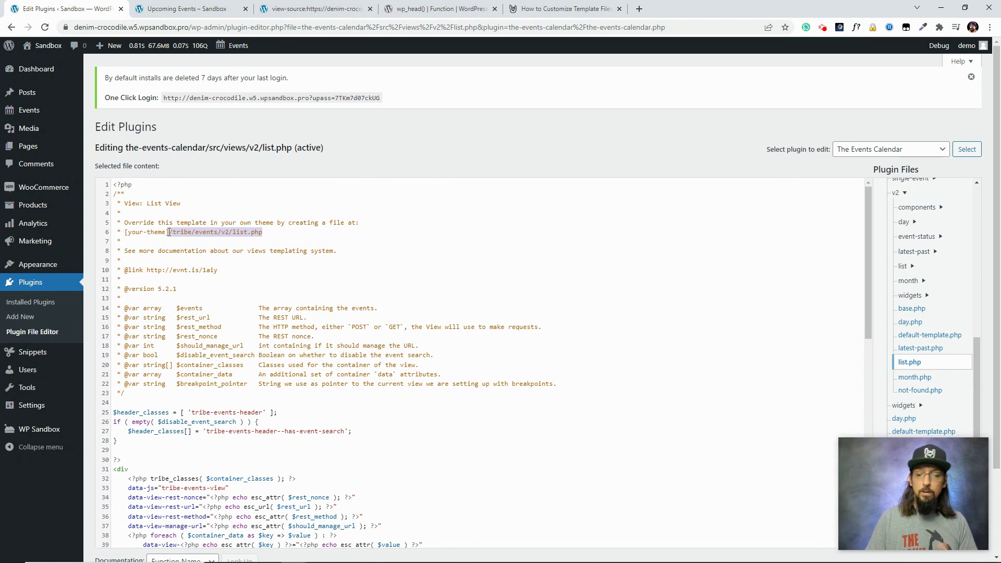
{"action": "left_click", "coordinate": [280, 252]}
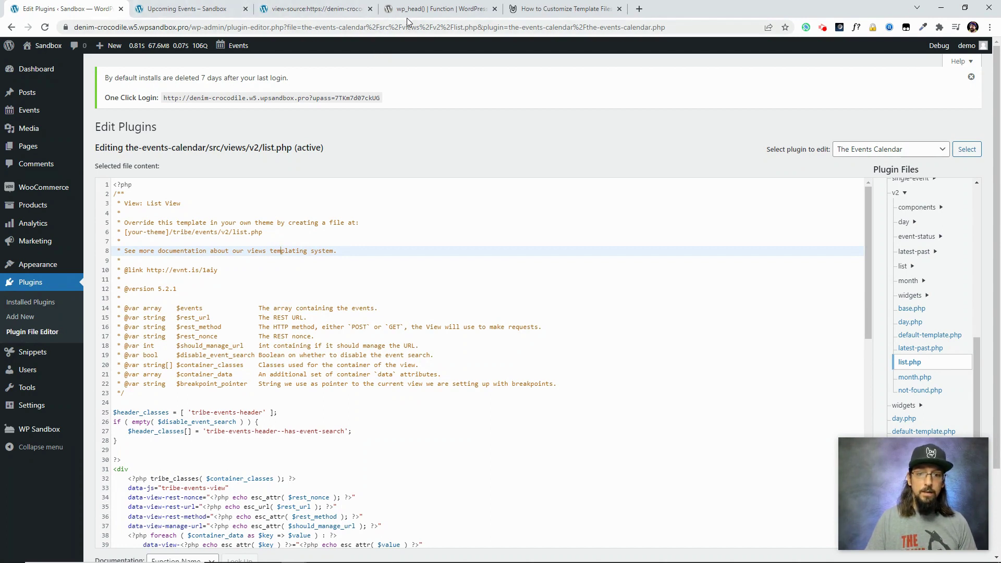
Step: Return to the How to Customize Template Files article and review it from the introduction down to the Locating template files section
{"action": "left_click", "coordinate": [544, 9]}
{"action": "scroll", "coordinate": [376, 245], "scroll_direction": "up", "scroll_amount": 4}
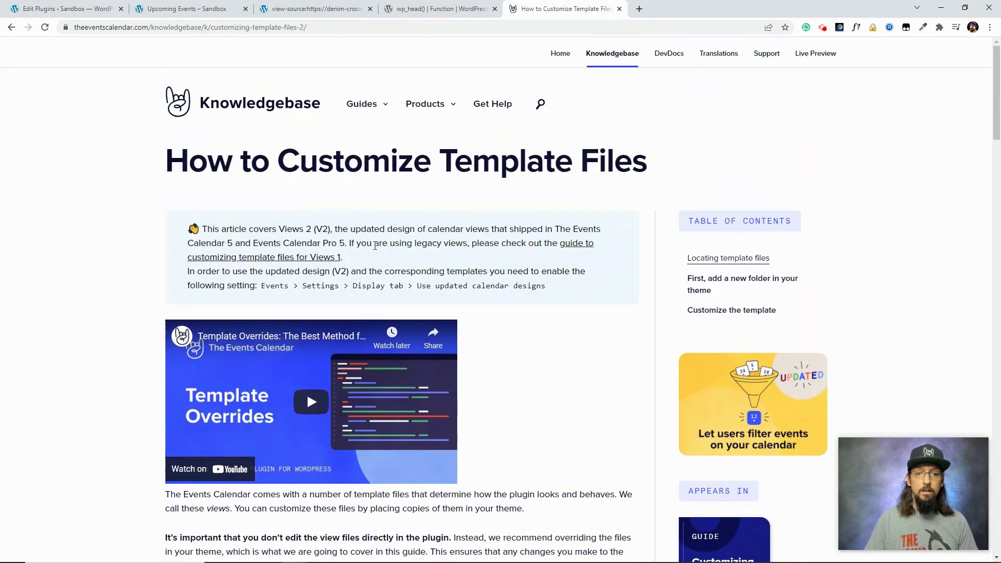
{"action": "scroll", "coordinate": [470, 265], "scroll_direction": "down", "scroll_amount": 3}
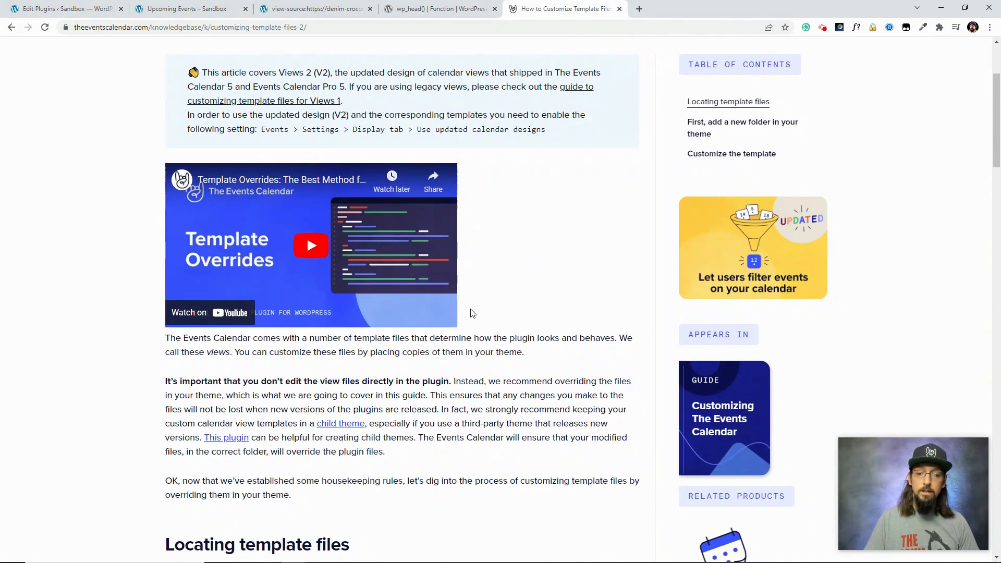
{"action": "scroll", "coordinate": [494, 317], "scroll_direction": "down", "scroll_amount": 3}
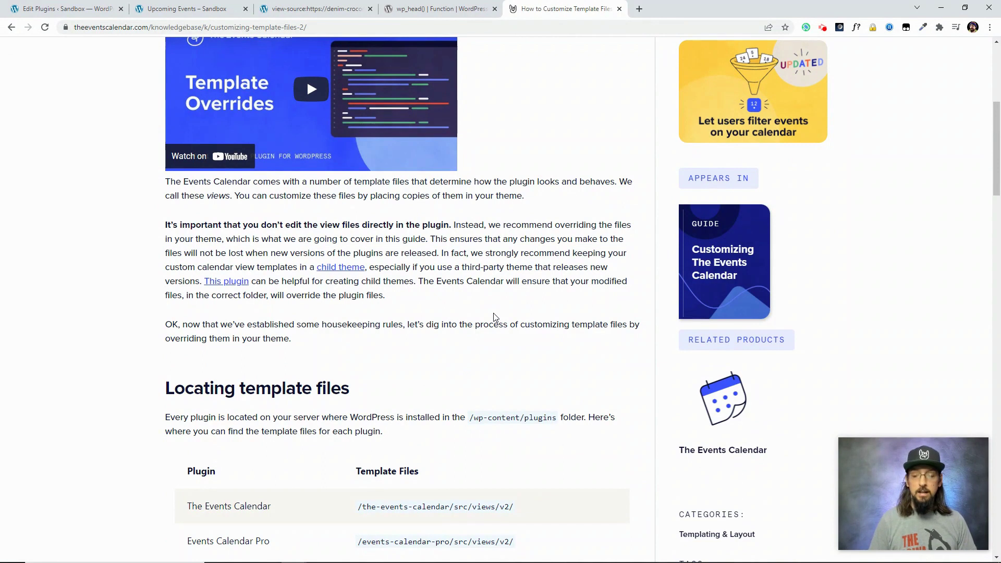